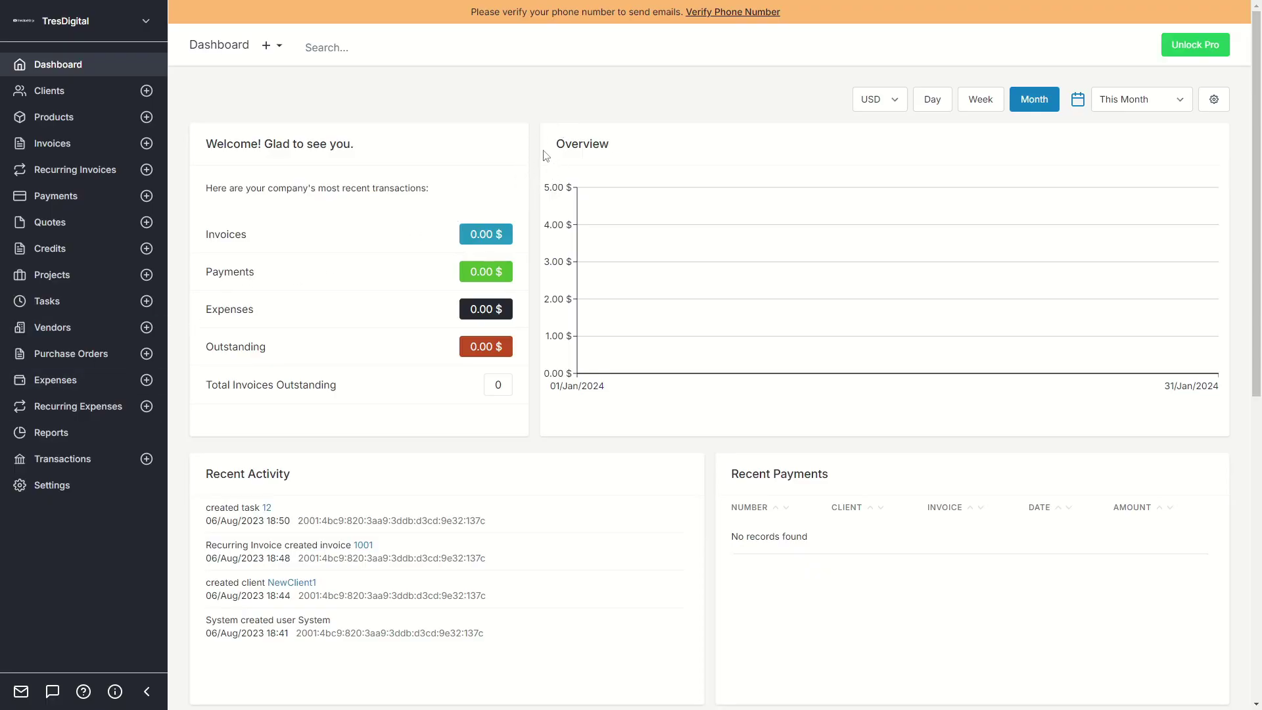
Step: Look over the company account menu and the quick-create menu, then dismiss both
click(128, 26)
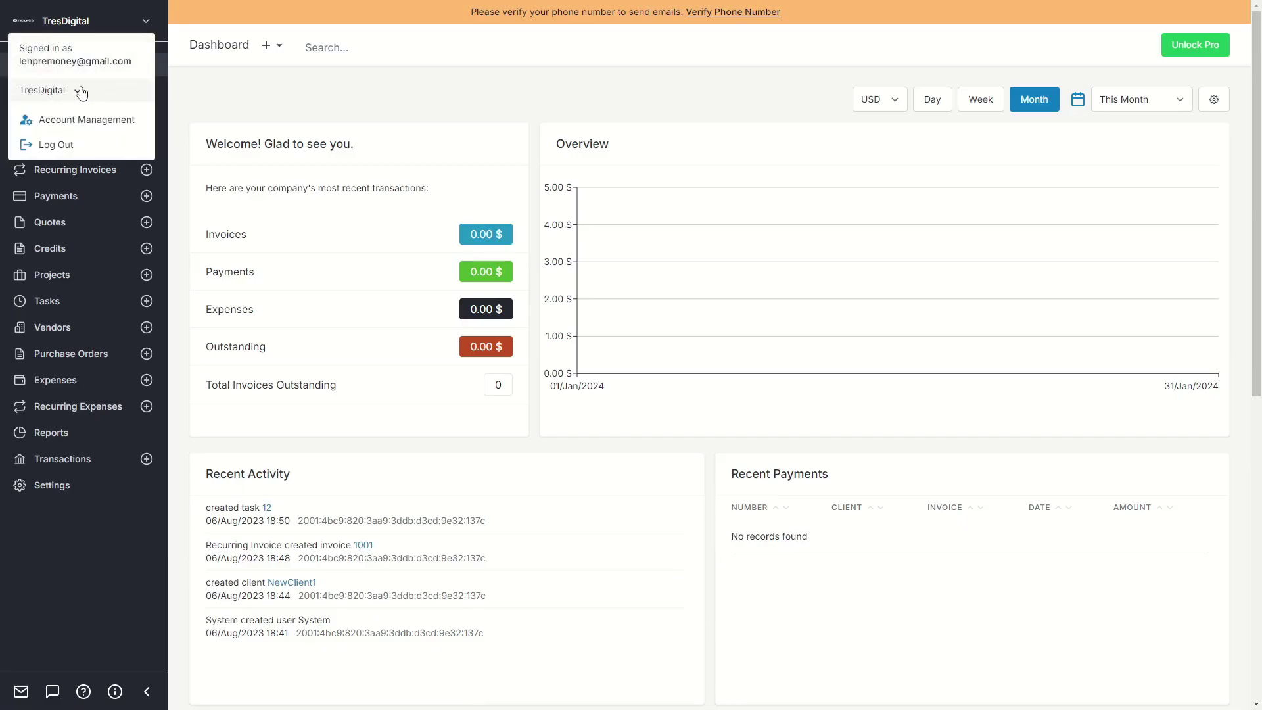
click(283, 90)
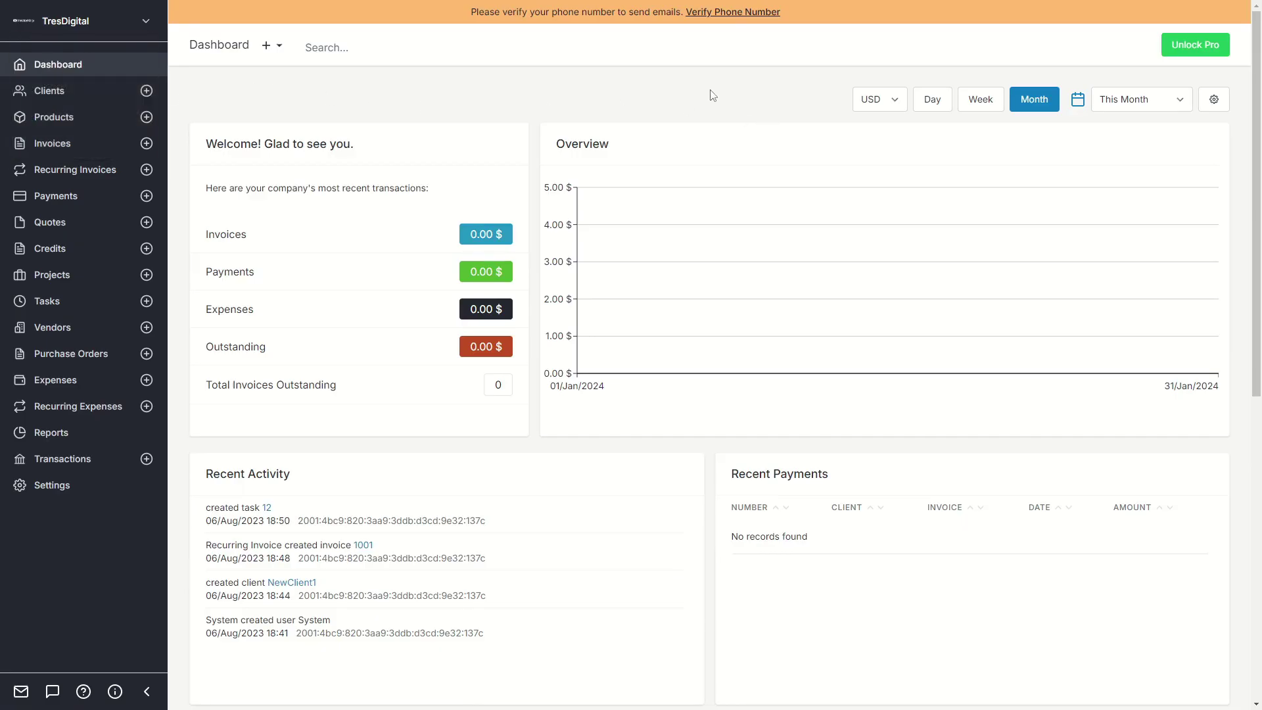
scroll(605, 203, down, 8)
scroll(640, 262, up, 8)
click(266, 46)
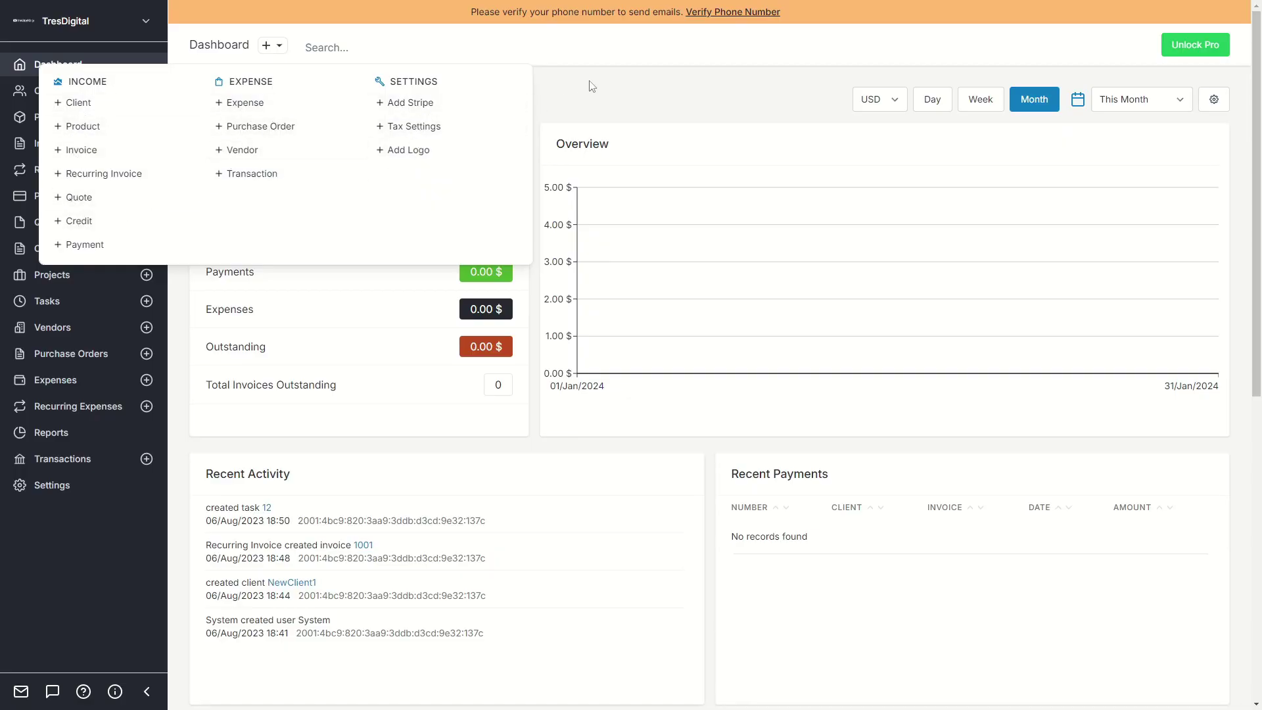
key(Escape)
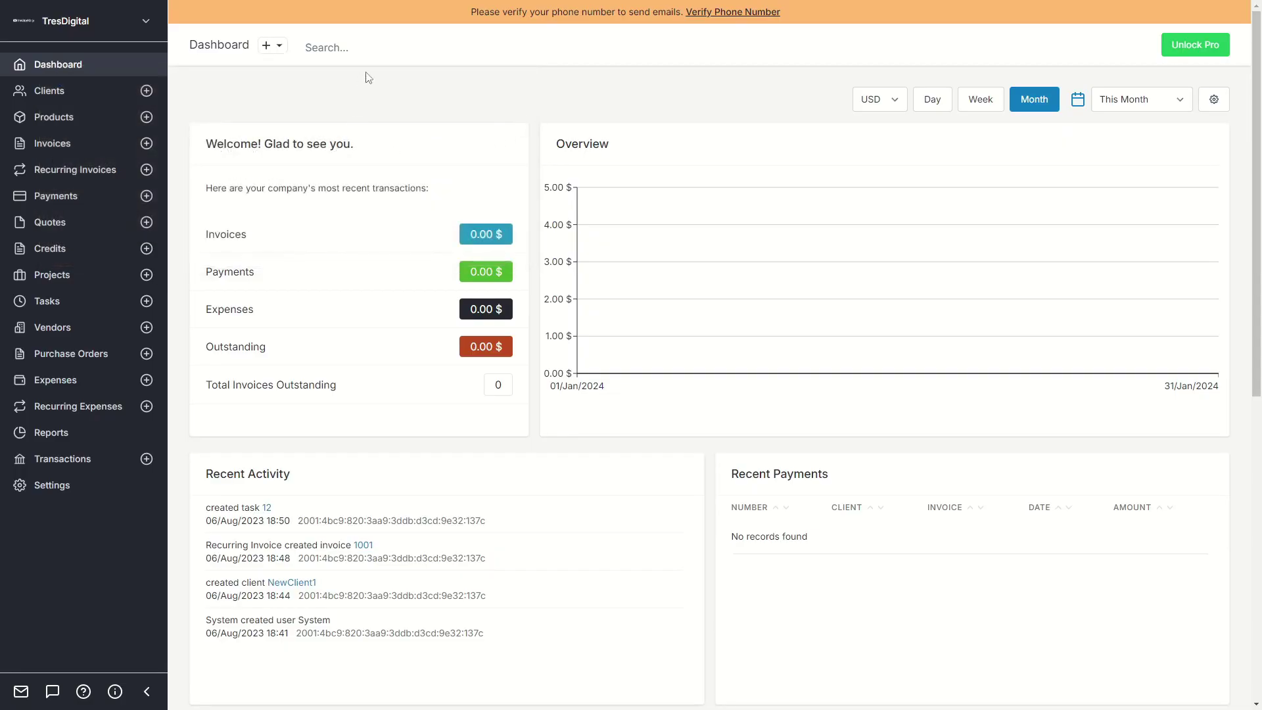
scroll(605, 188, down, 8)
scroll(597, 309, up, 8)
Step: Start a new client from the Clients list with company name 'Name'
click(45, 97)
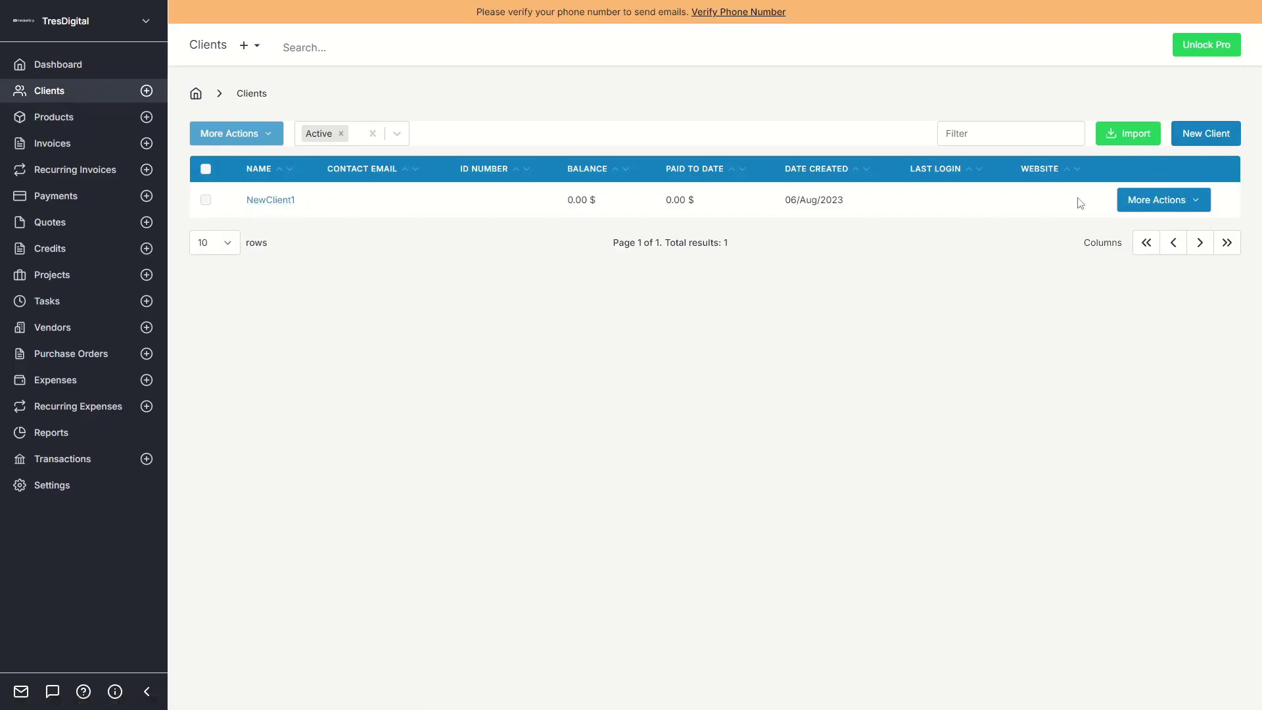
click(1203, 139)
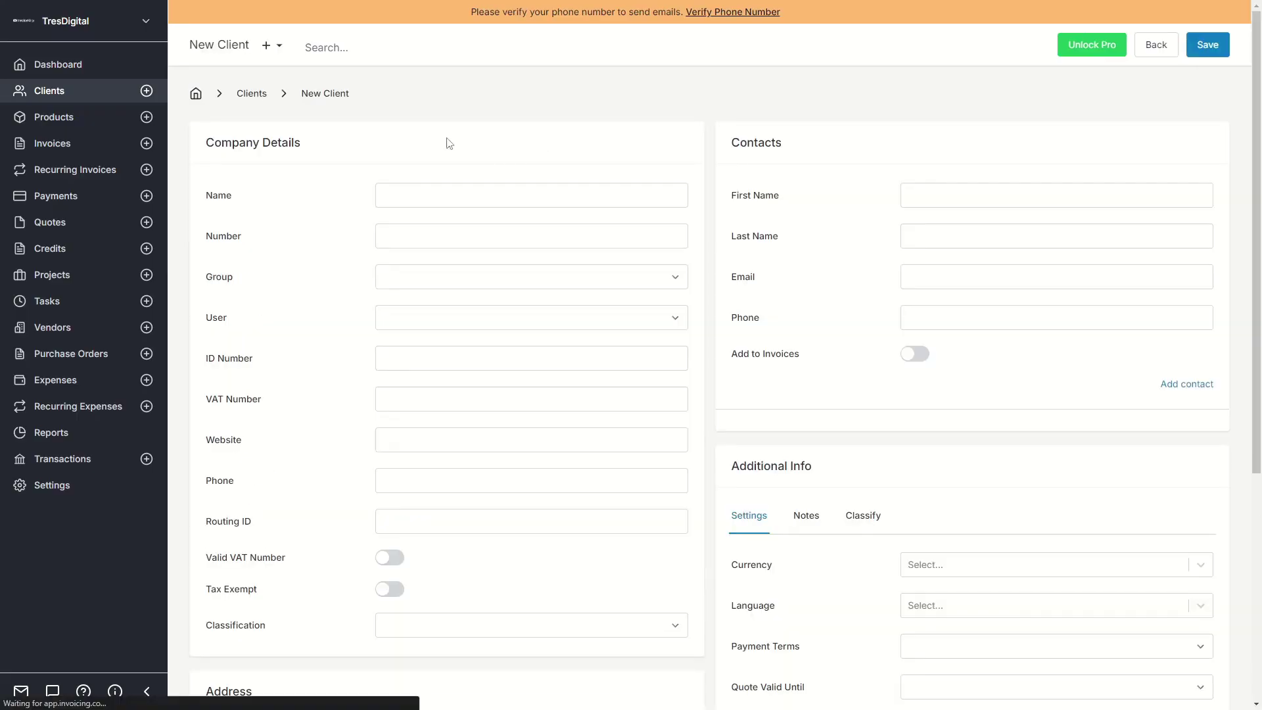
scroll(349, 181, down, 2)
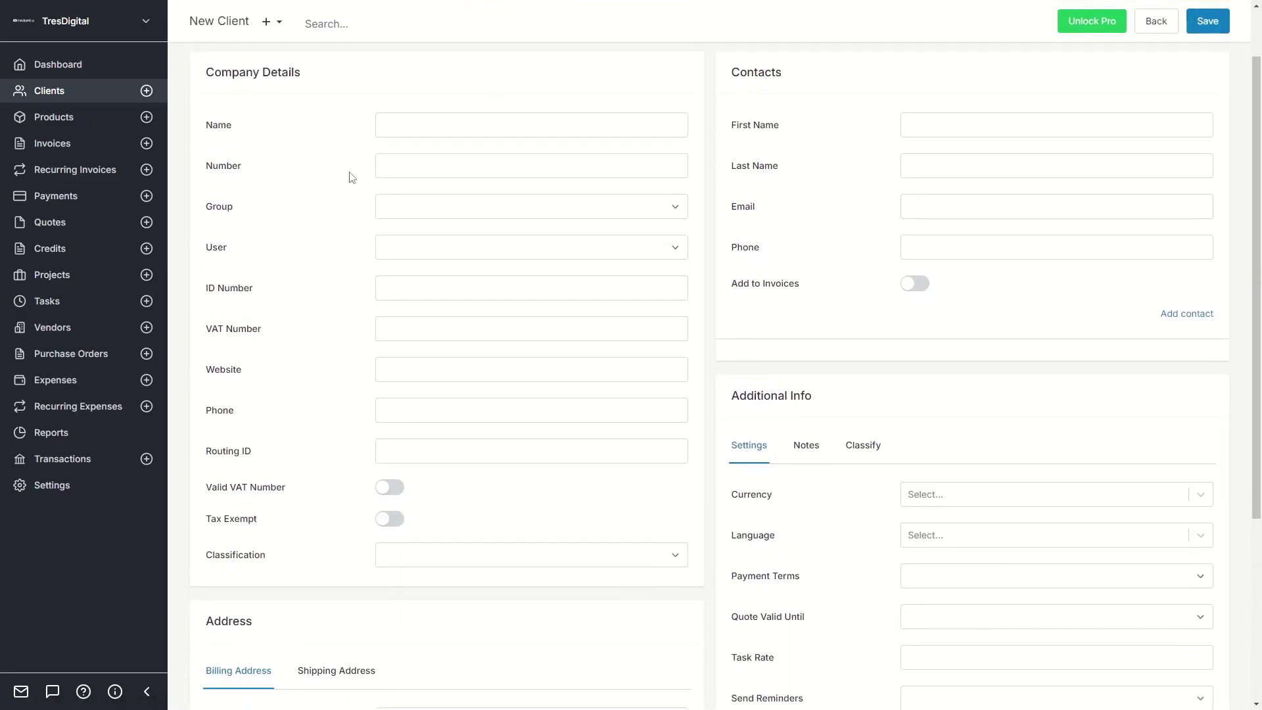
click(426, 114)
text(Name)
key(Tab)
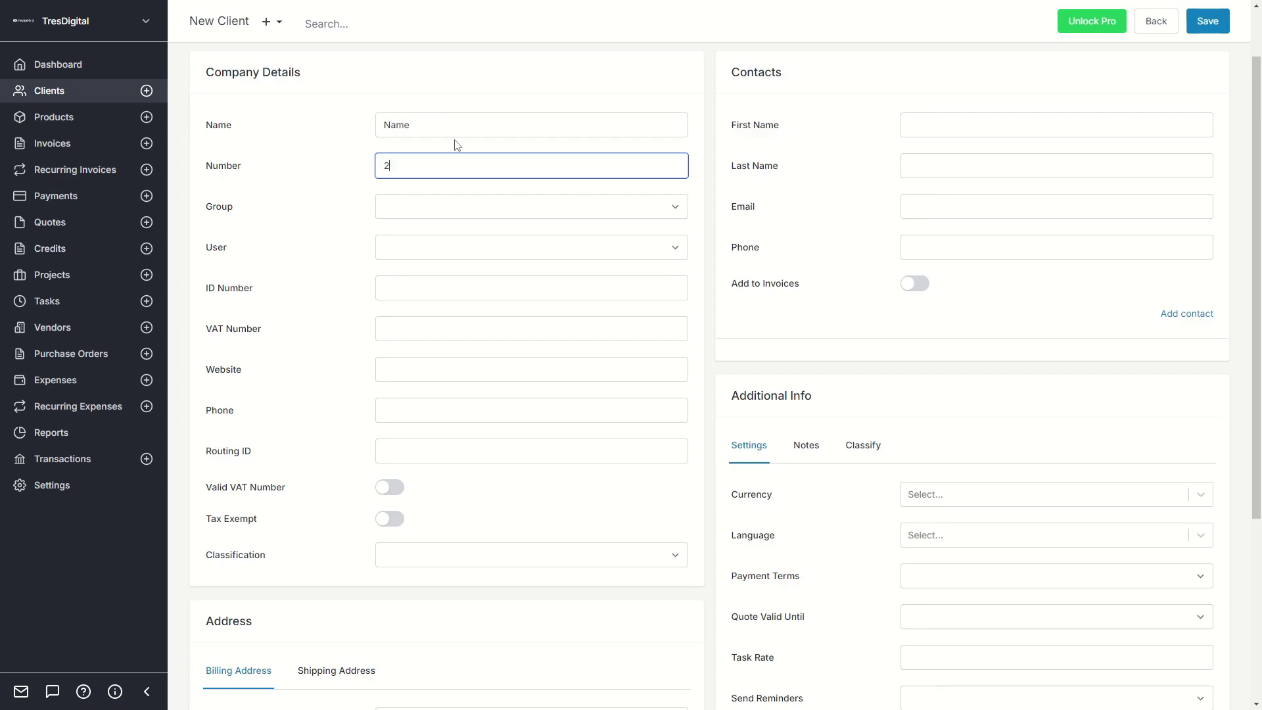
Step: Leave Group and User unset, move to ID Number, and glance at the client's Notes section
click(402, 205)
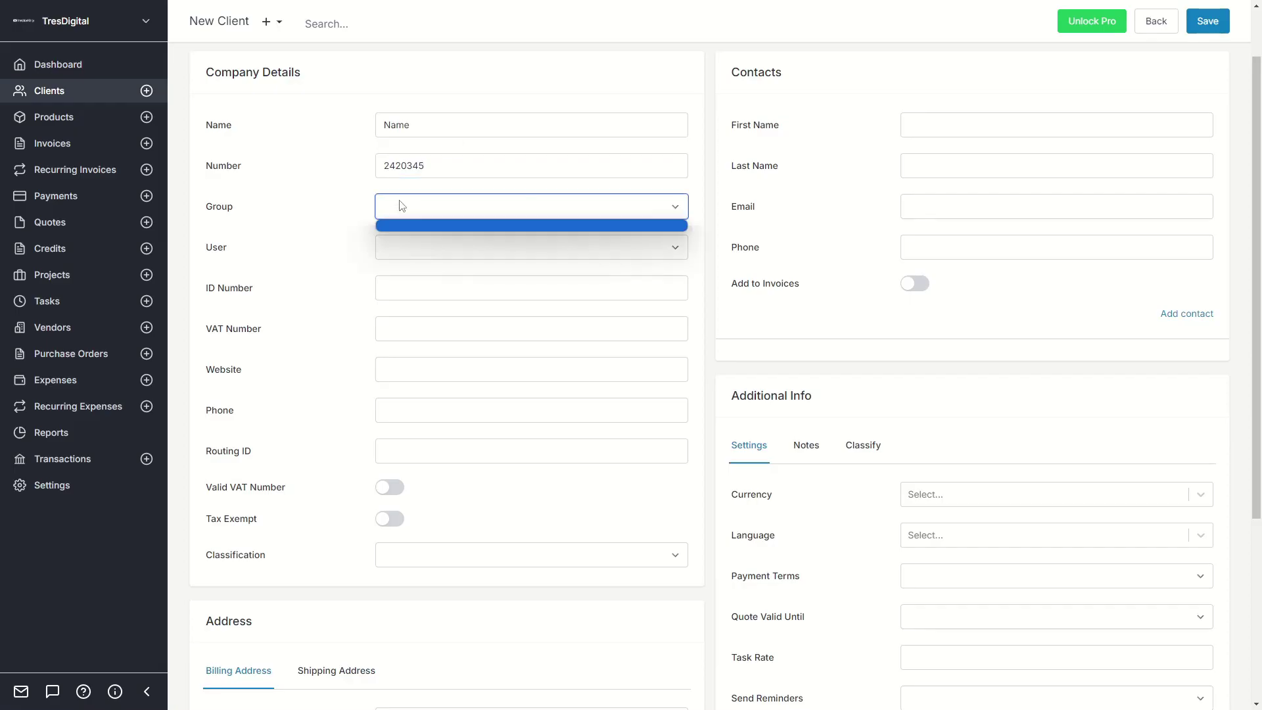
click(395, 224)
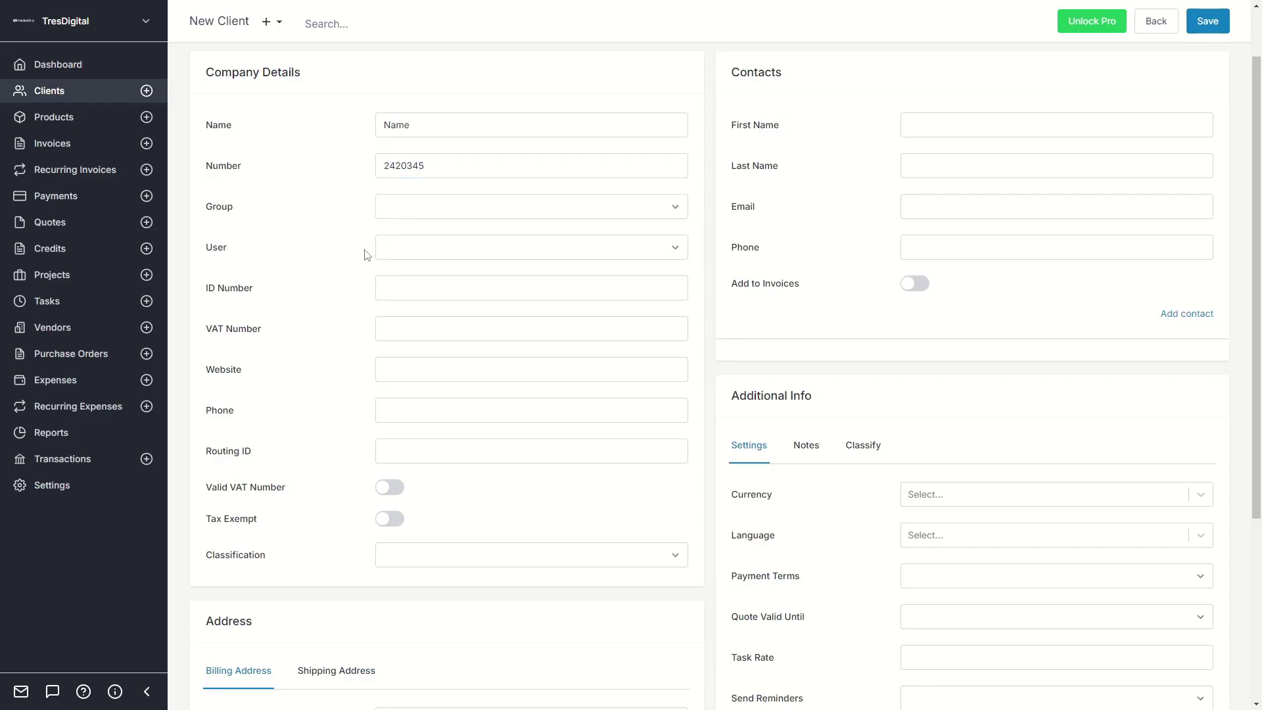
click(395, 247)
click(426, 287)
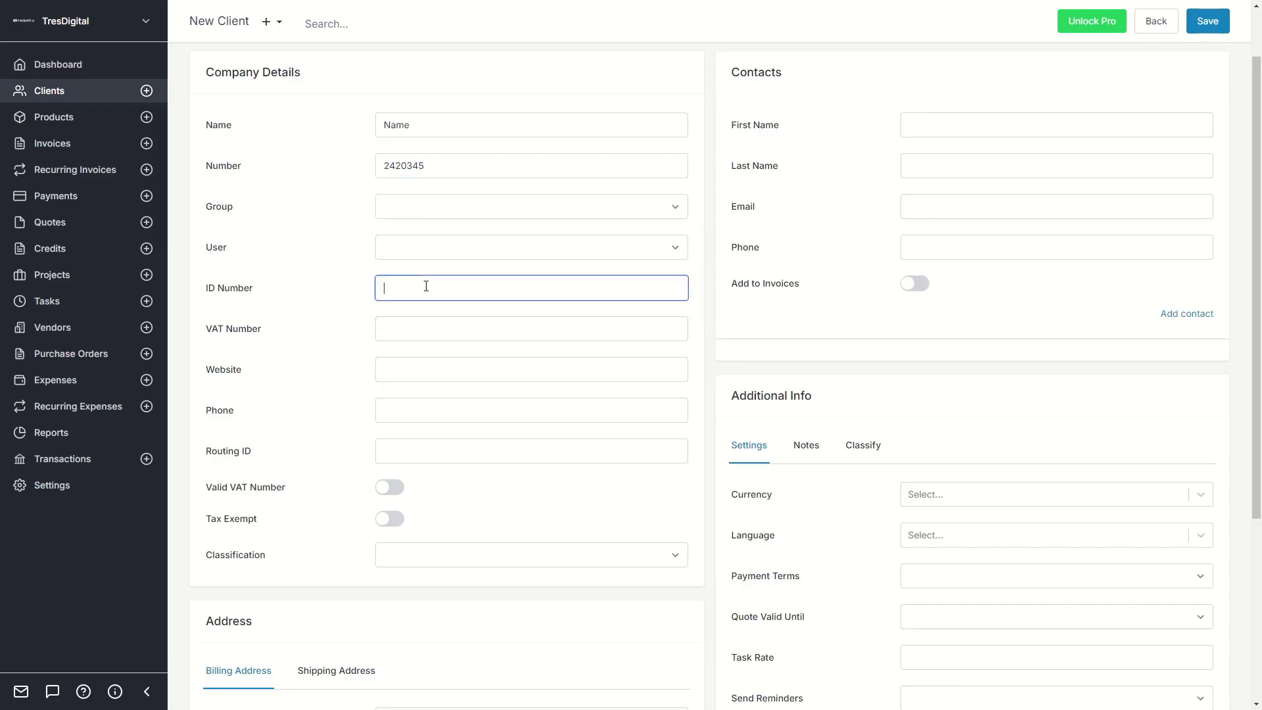
middle_click(349, 288)
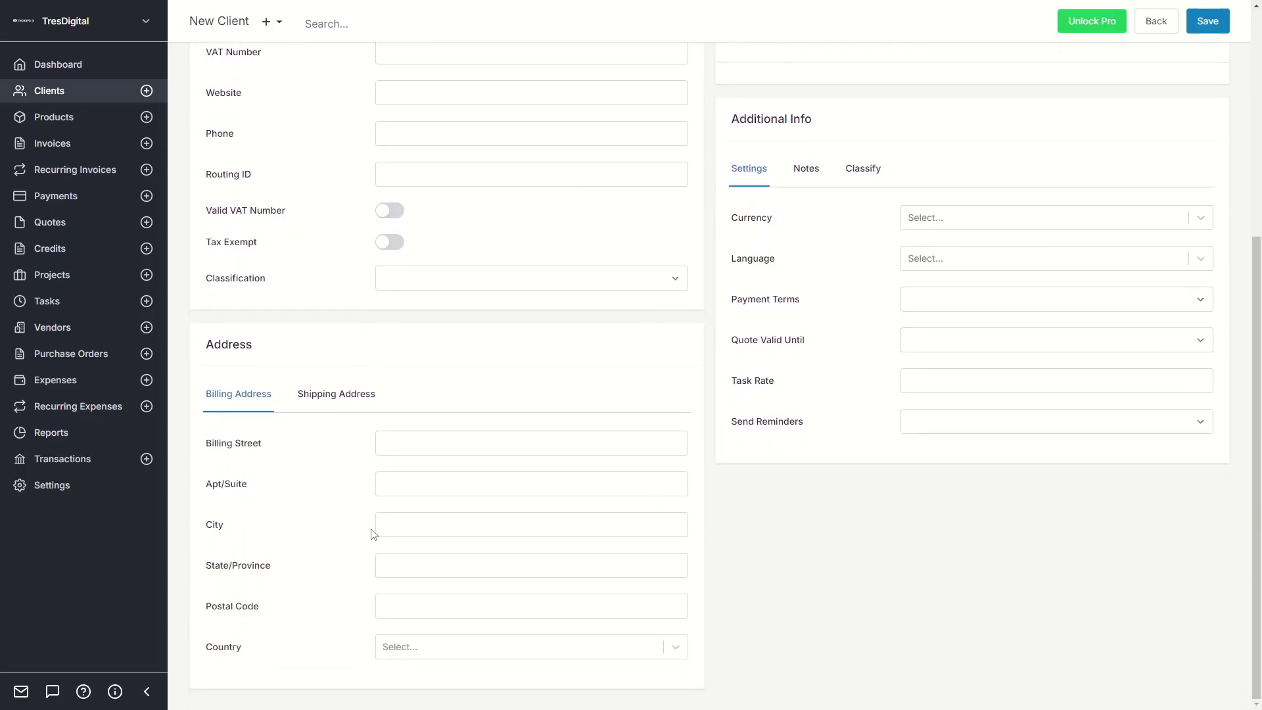
scroll(854, 538, up, 5)
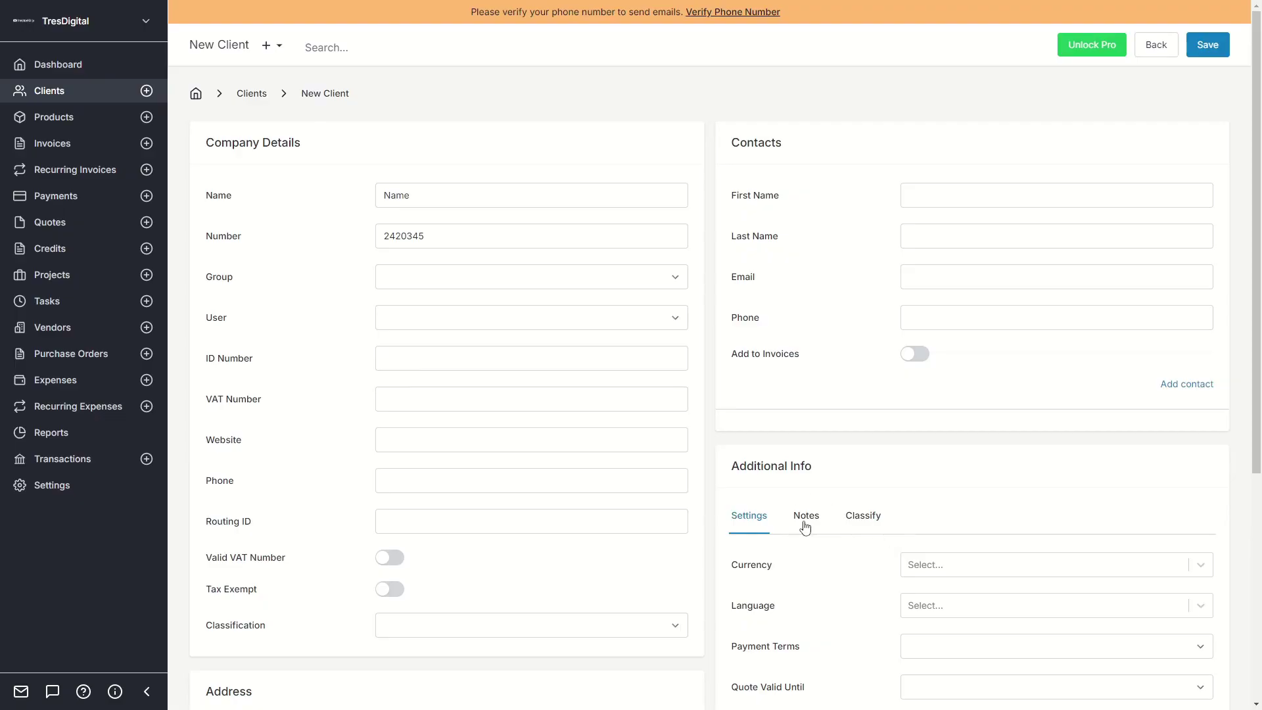
click(803, 519)
scroll(813, 460, down, 2)
scroll(831, 516, down, 3)
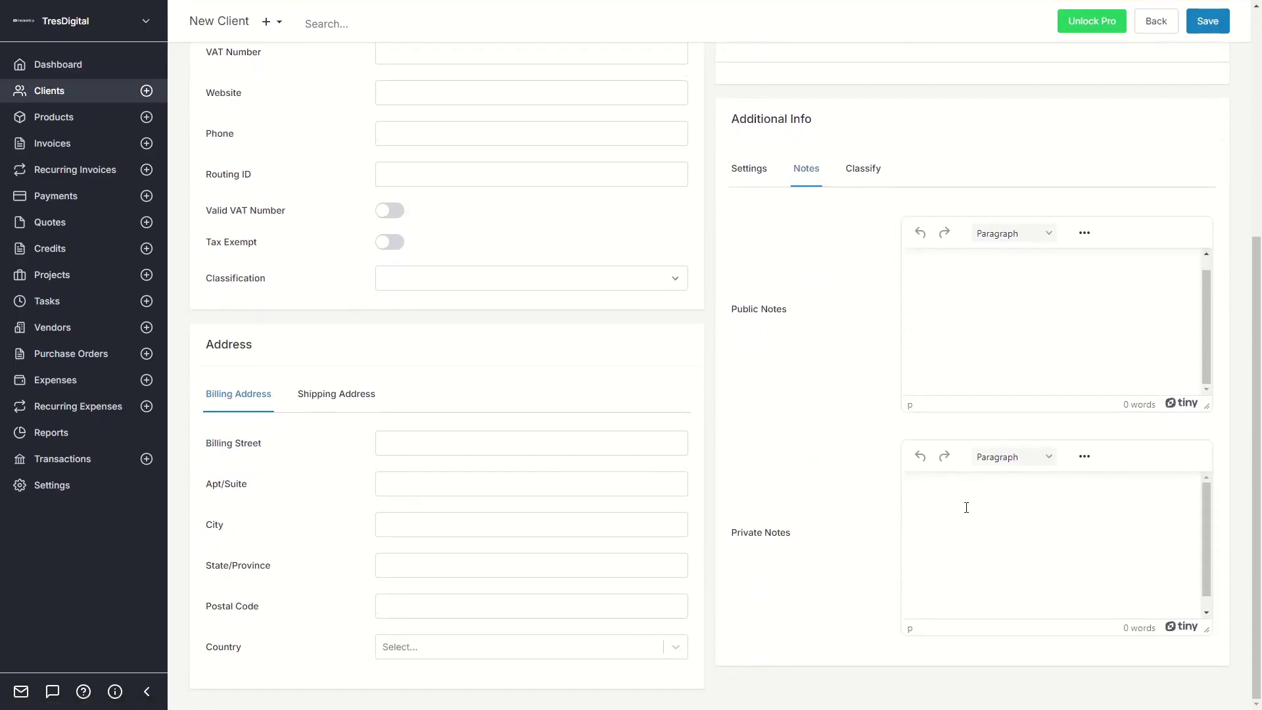
scroll(858, 516, up, 5)
click(749, 523)
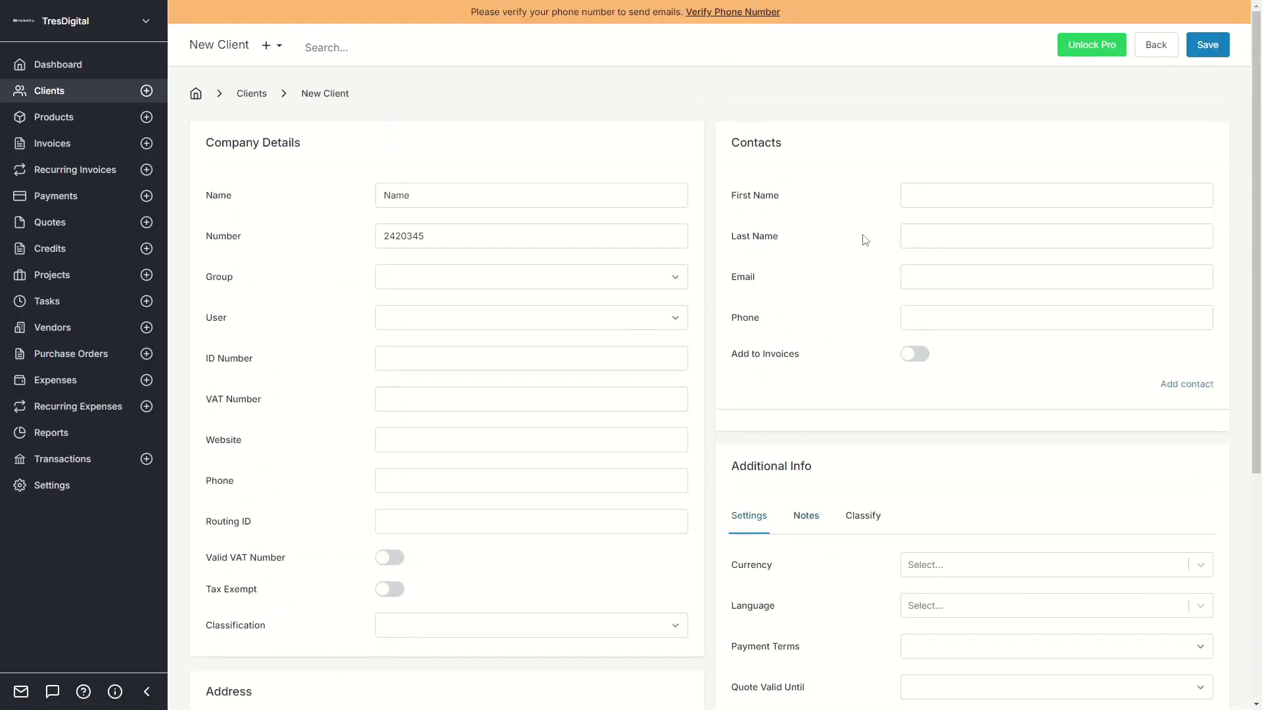
Step: Enter the contact's e-mail address and phone number, then save the client Name
click(908, 193)
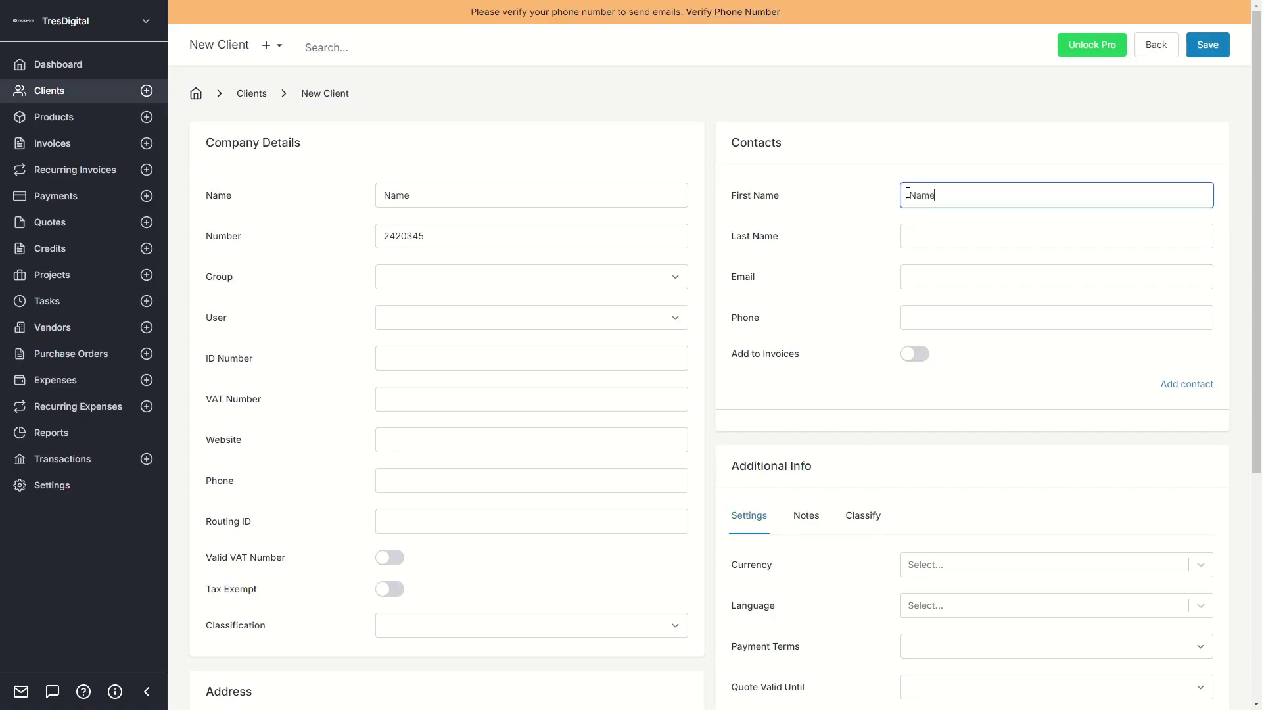
key(Tab)
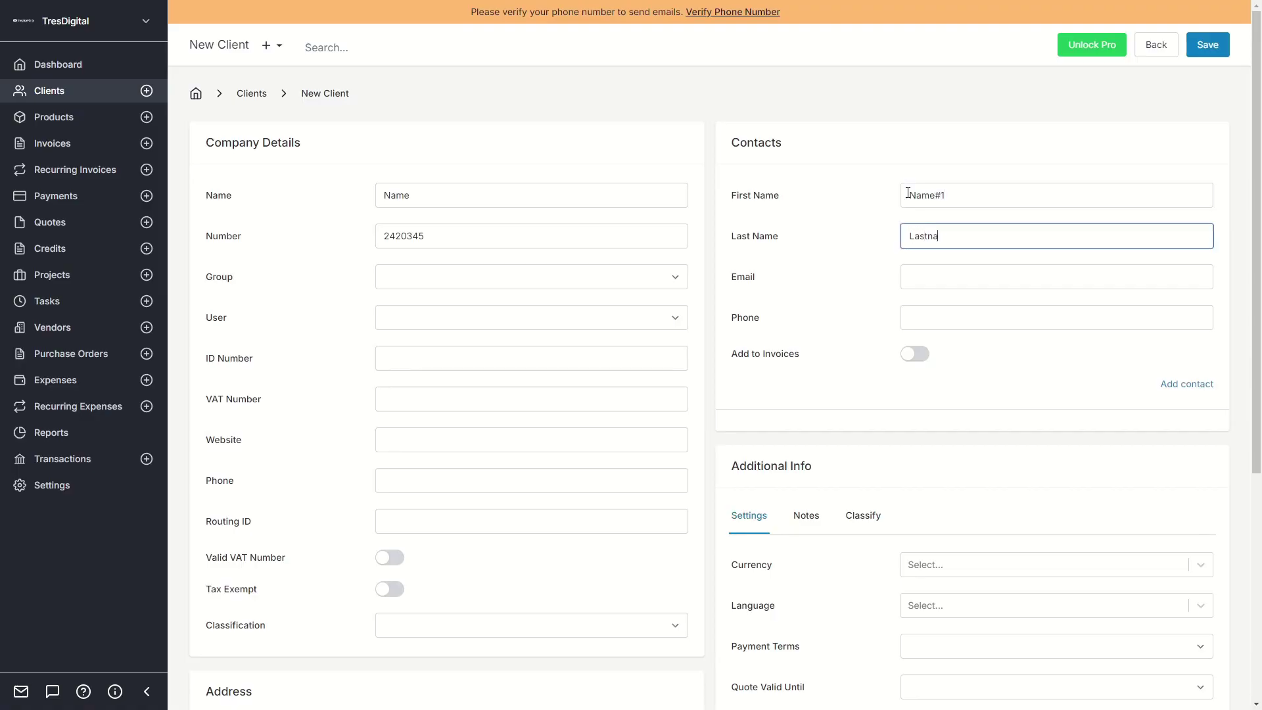
key(Tab)
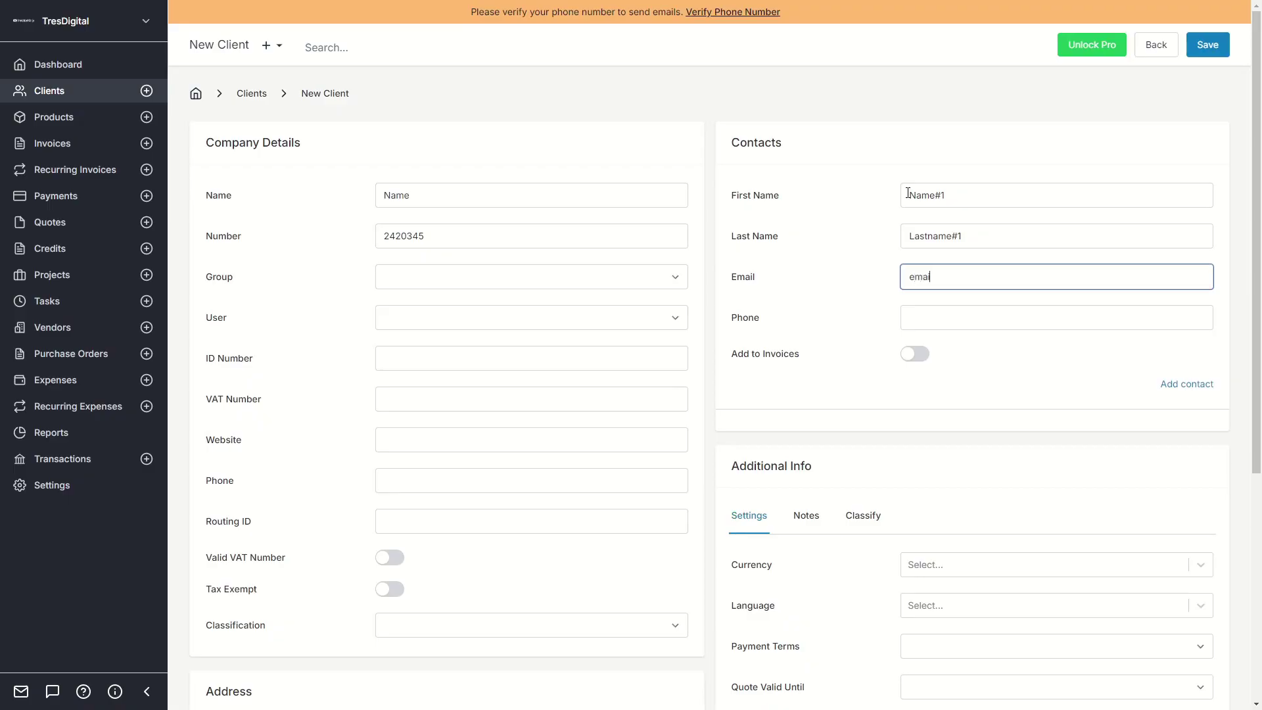
text(email@email.c)
key(BackSpace)
key(BackSpace)
text(.com)
key(Tab)
text(32452352)
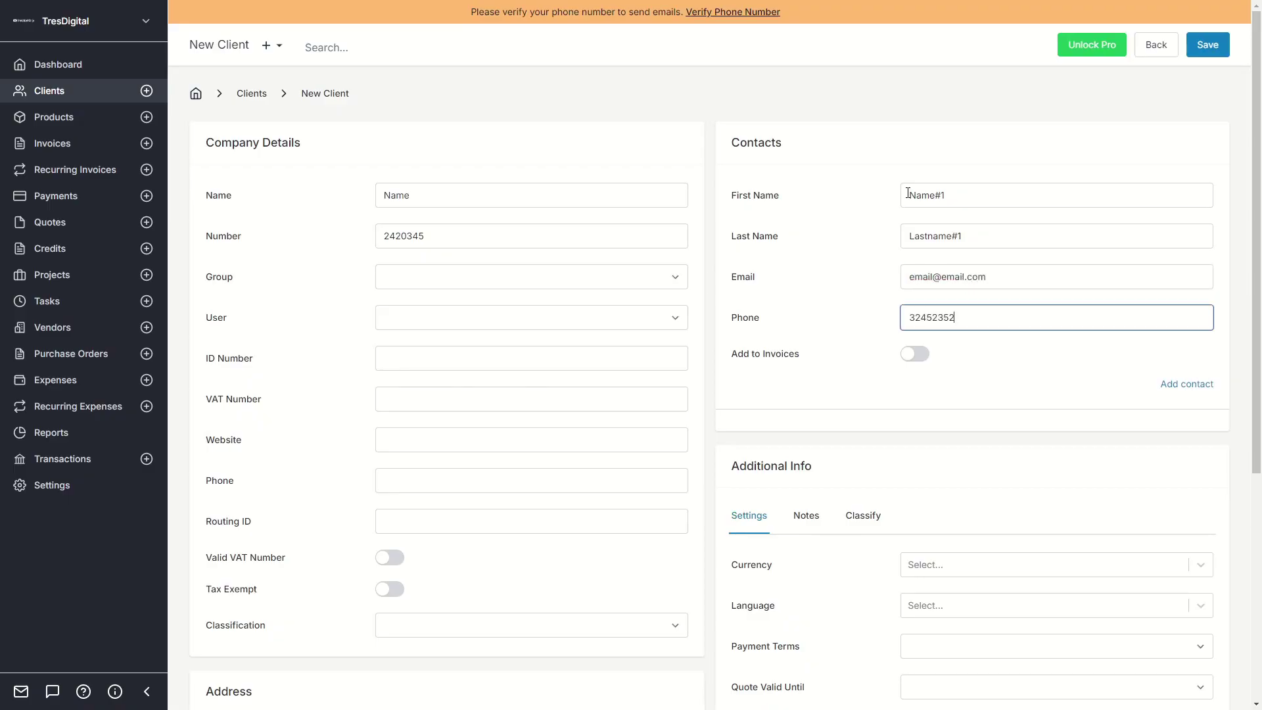
scroll(670, 349, down, 5)
scroll(645, 309, up, 5)
click(1207, 45)
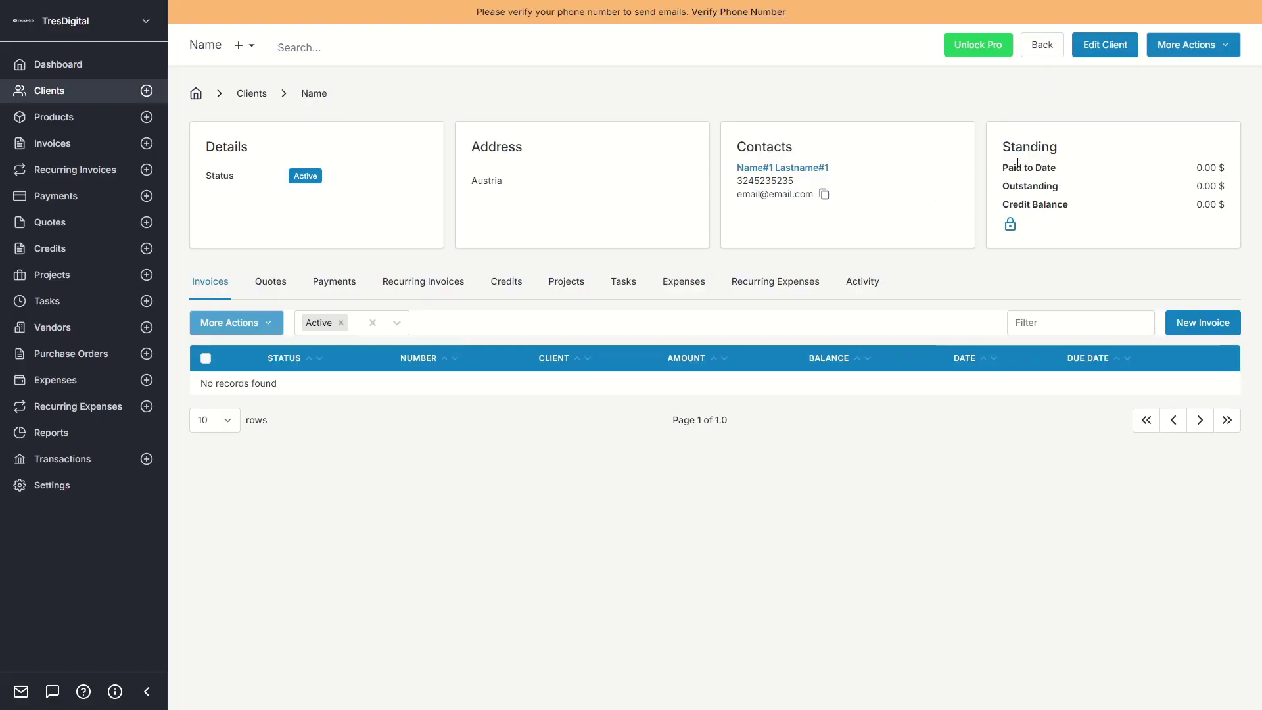
Step: Check the client's Paid to Date, Outstanding and Credit Balance, then go to the Products list
drag(1008, 168, 1112, 168)
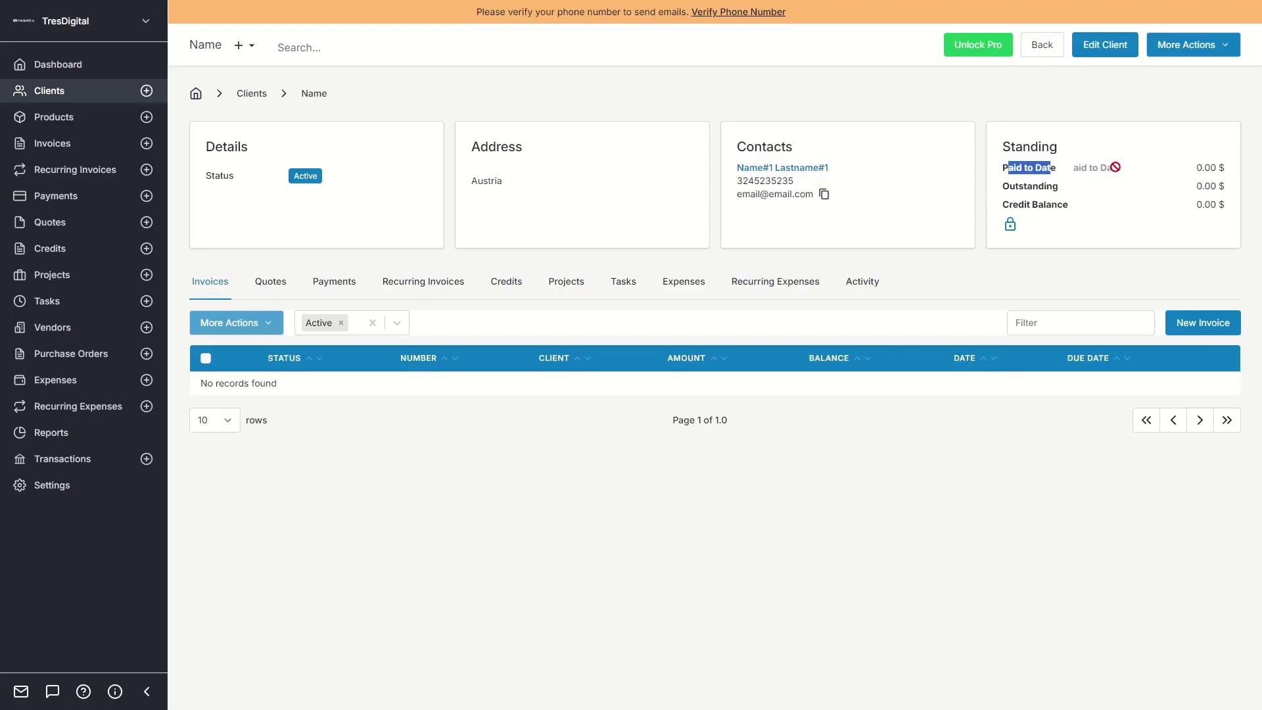
drag(1195, 168, 1224, 204)
click(1089, 227)
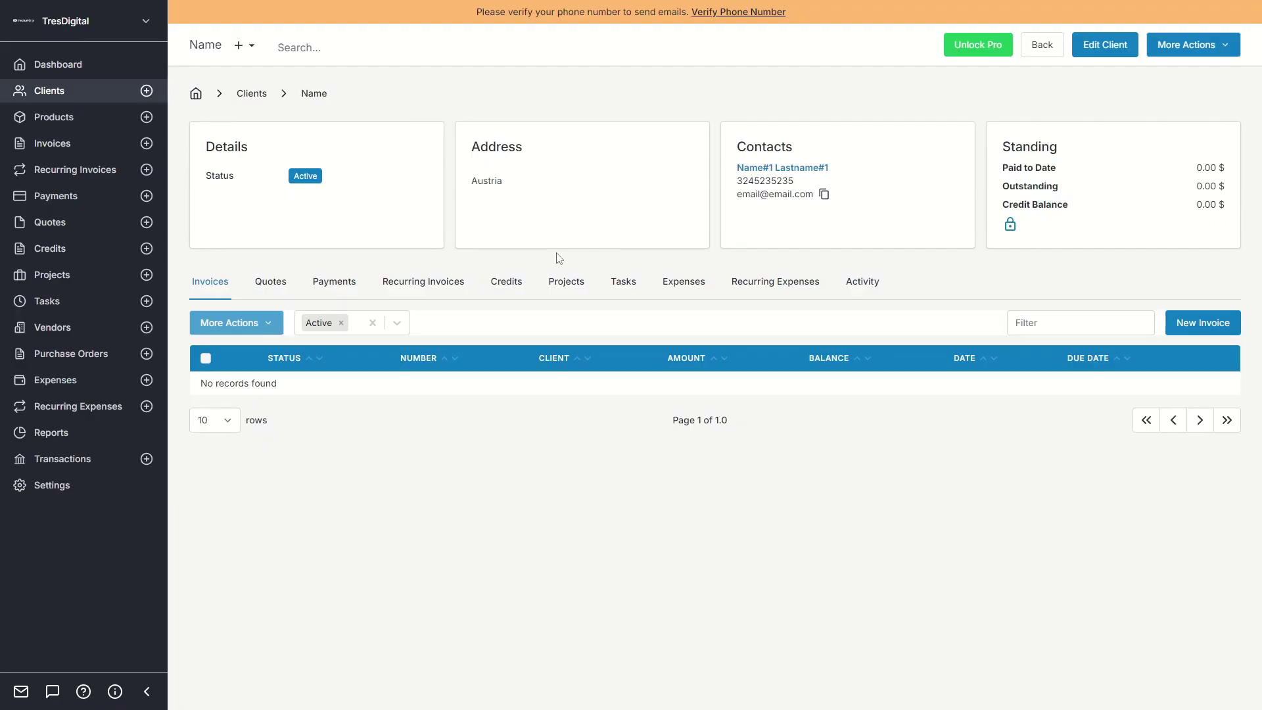
click(63, 99)
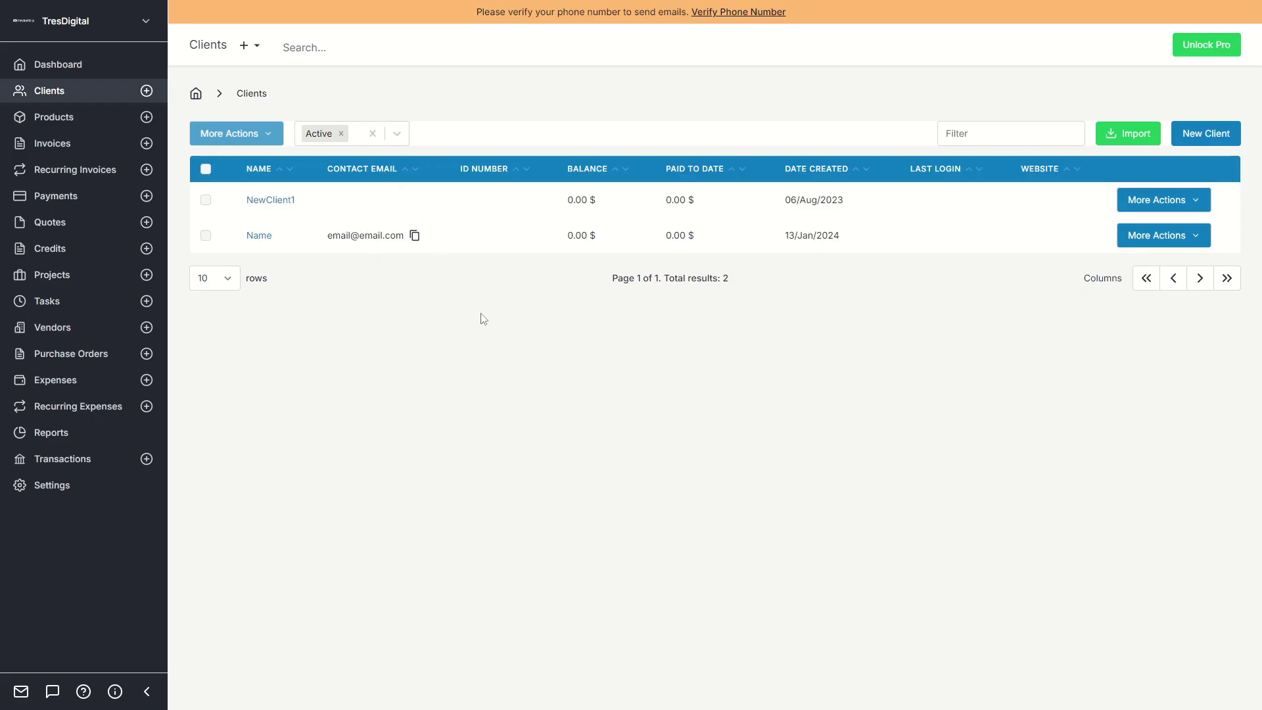
click(52, 119)
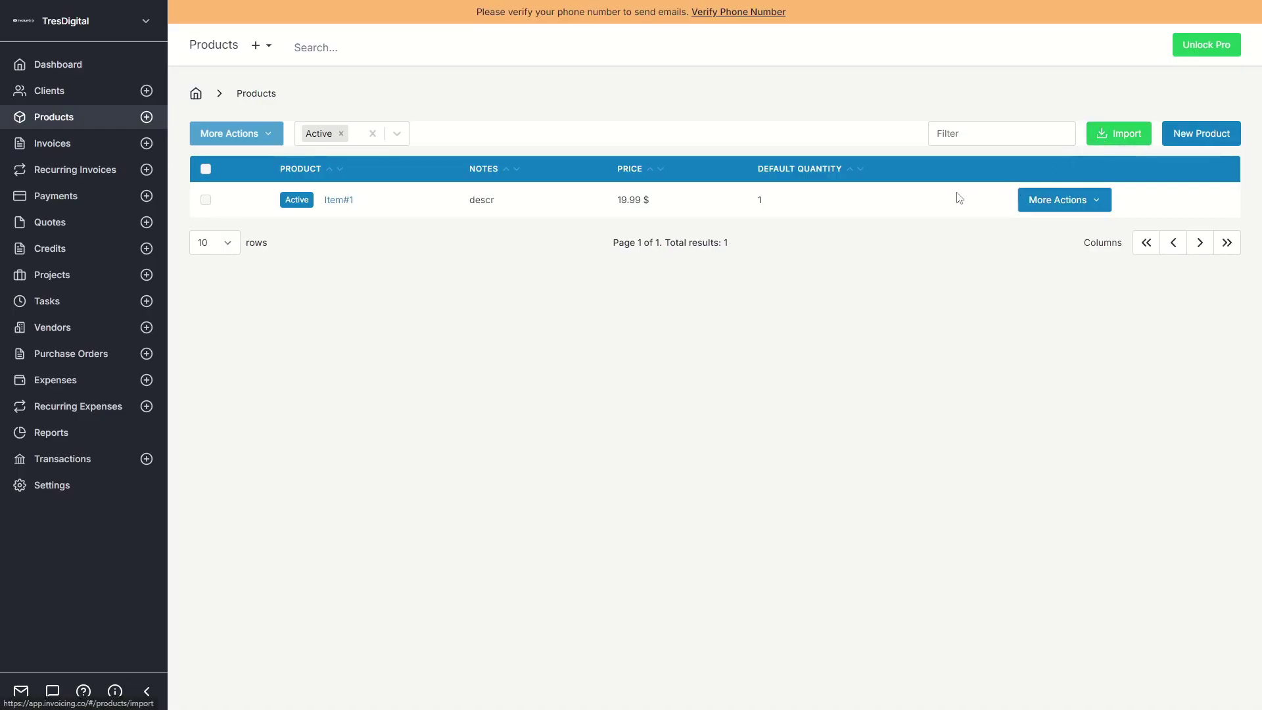
Step: Start a new product Item#1 and set its price to 99.99
click(1200, 138)
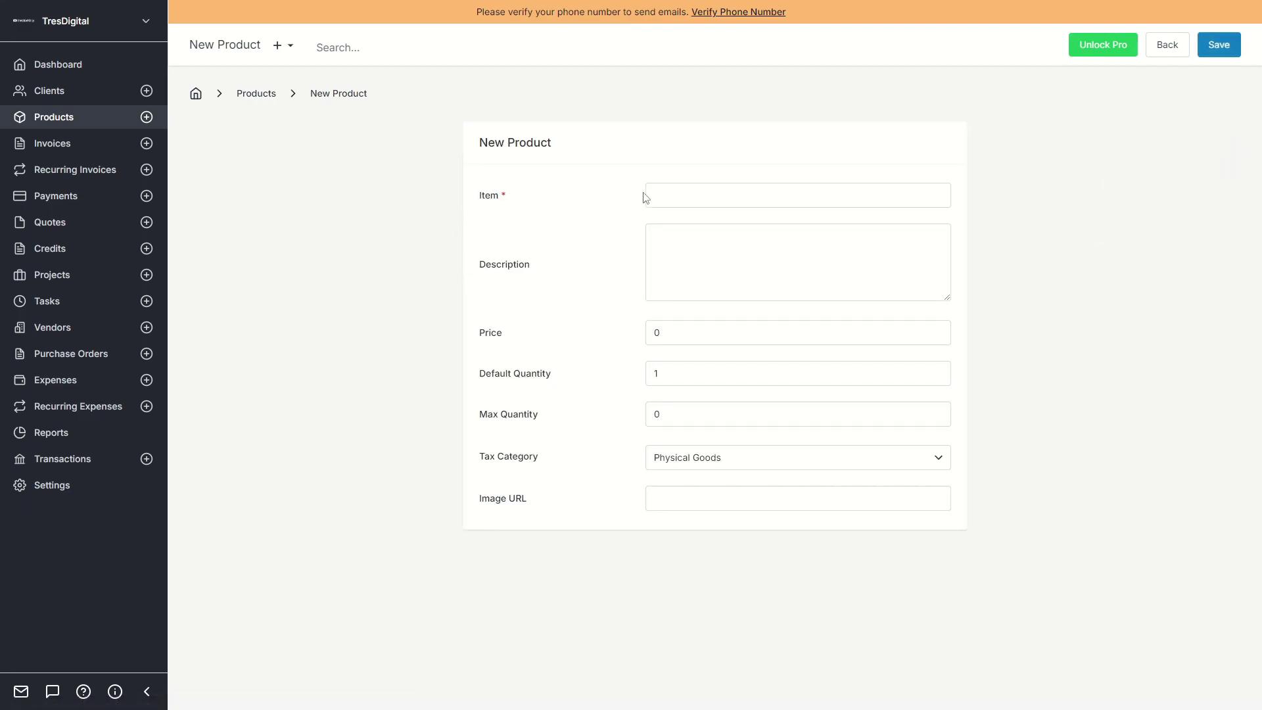
click(699, 190)
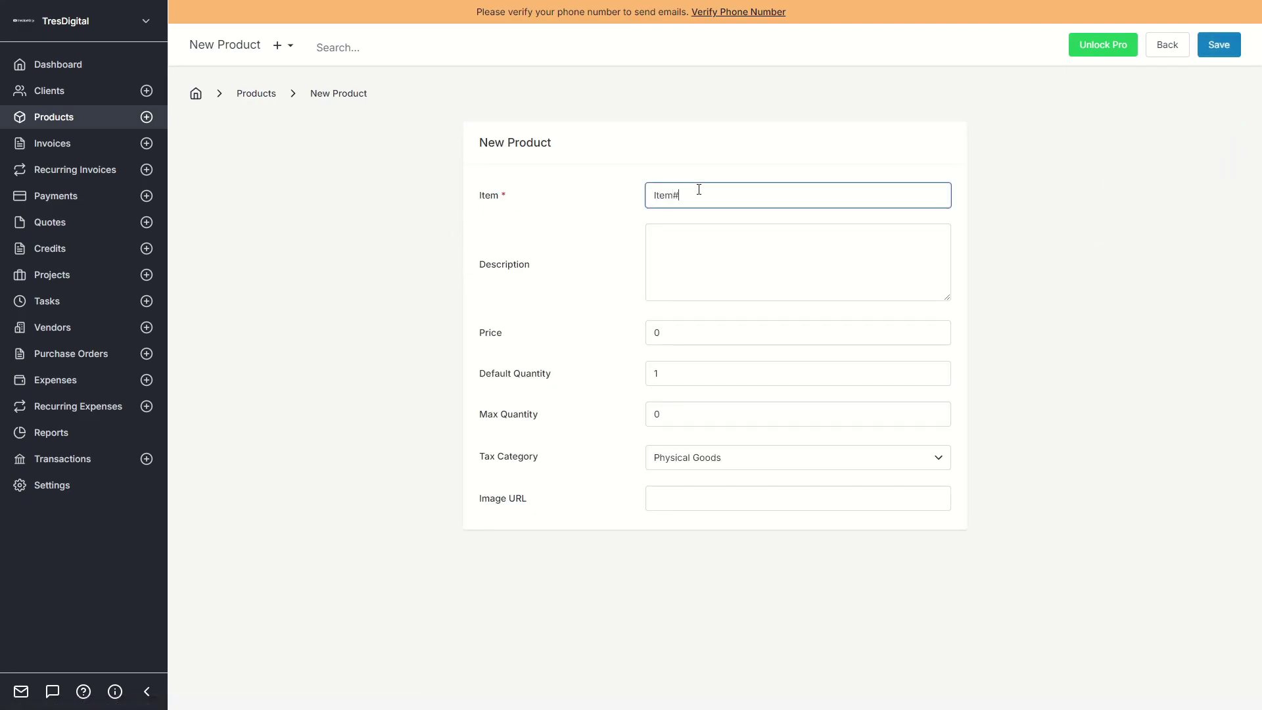
click(710, 230)
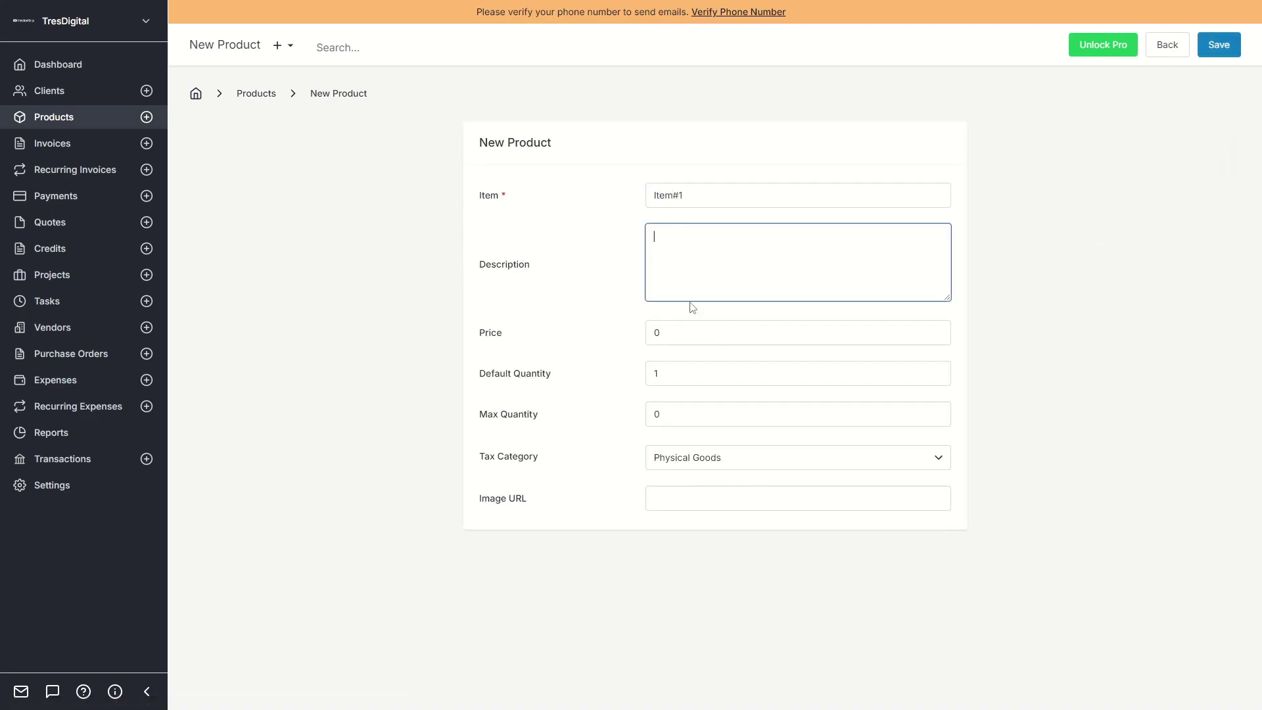
click(700, 324)
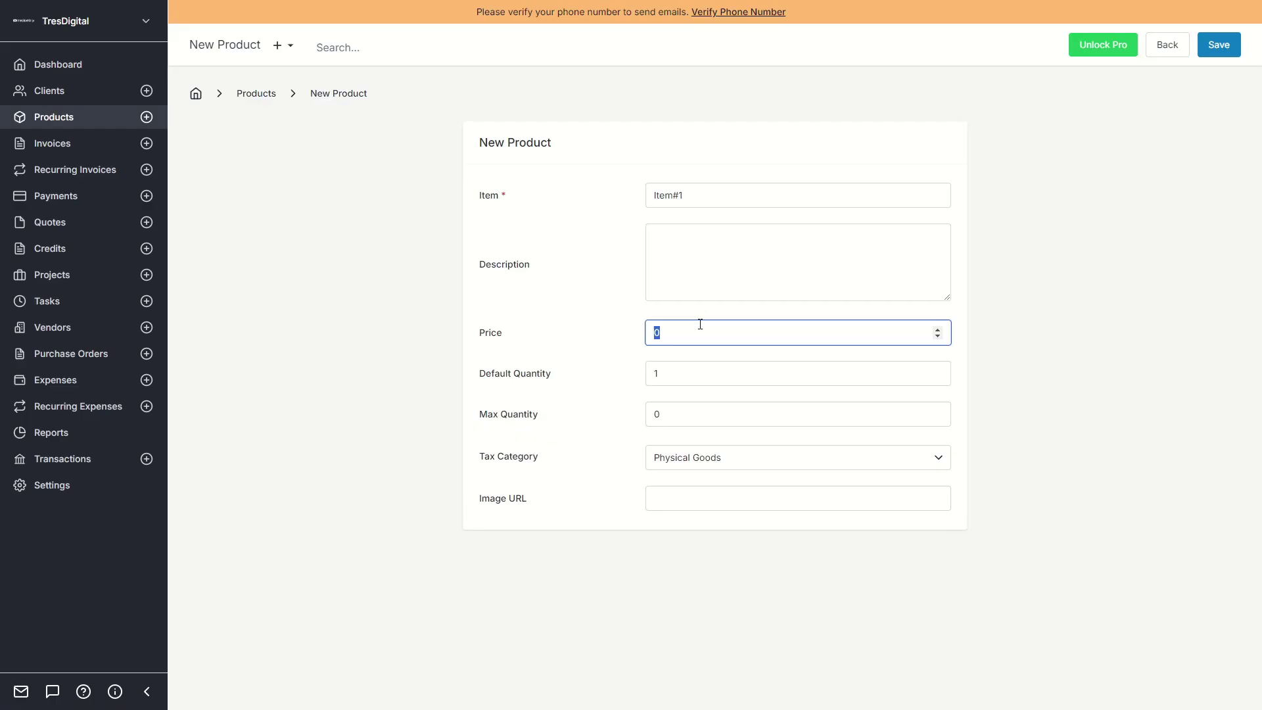
click(938, 330)
click(938, 336)
click(587, 326)
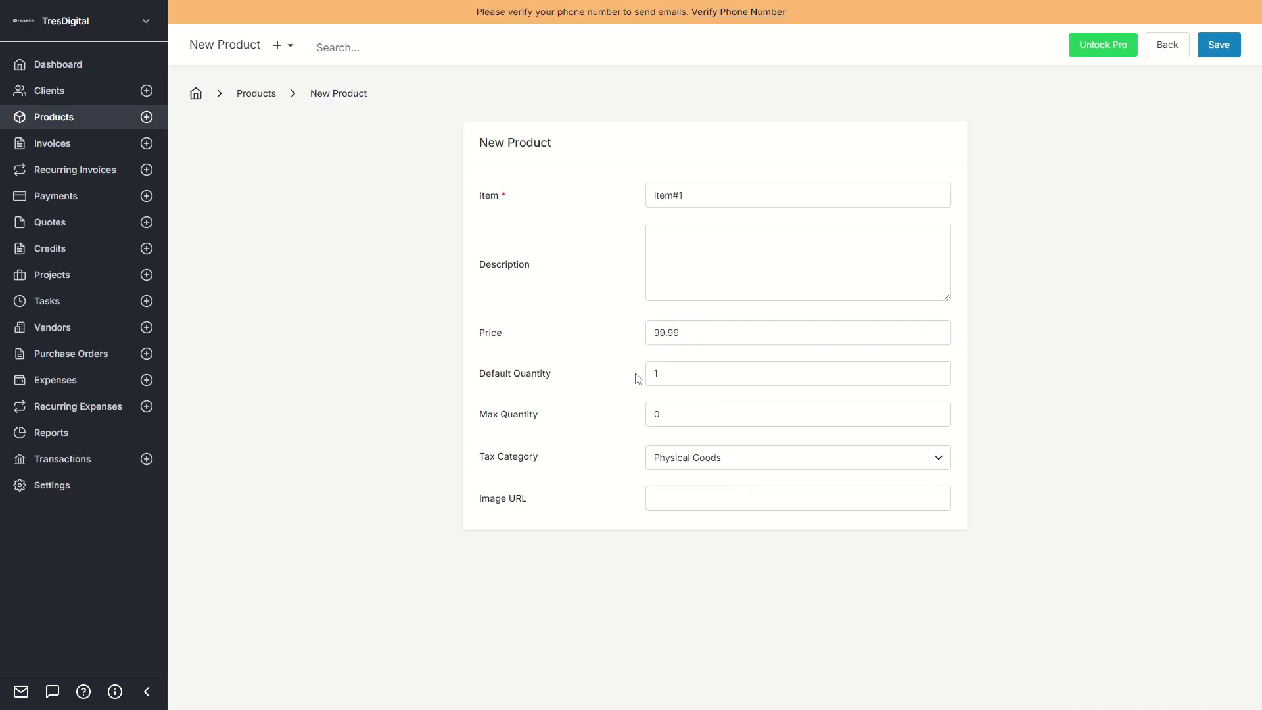
Step: Set max quantity 1000 and tax category Digital Products, then save the product
click(536, 373)
click(611, 387)
click(539, 419)
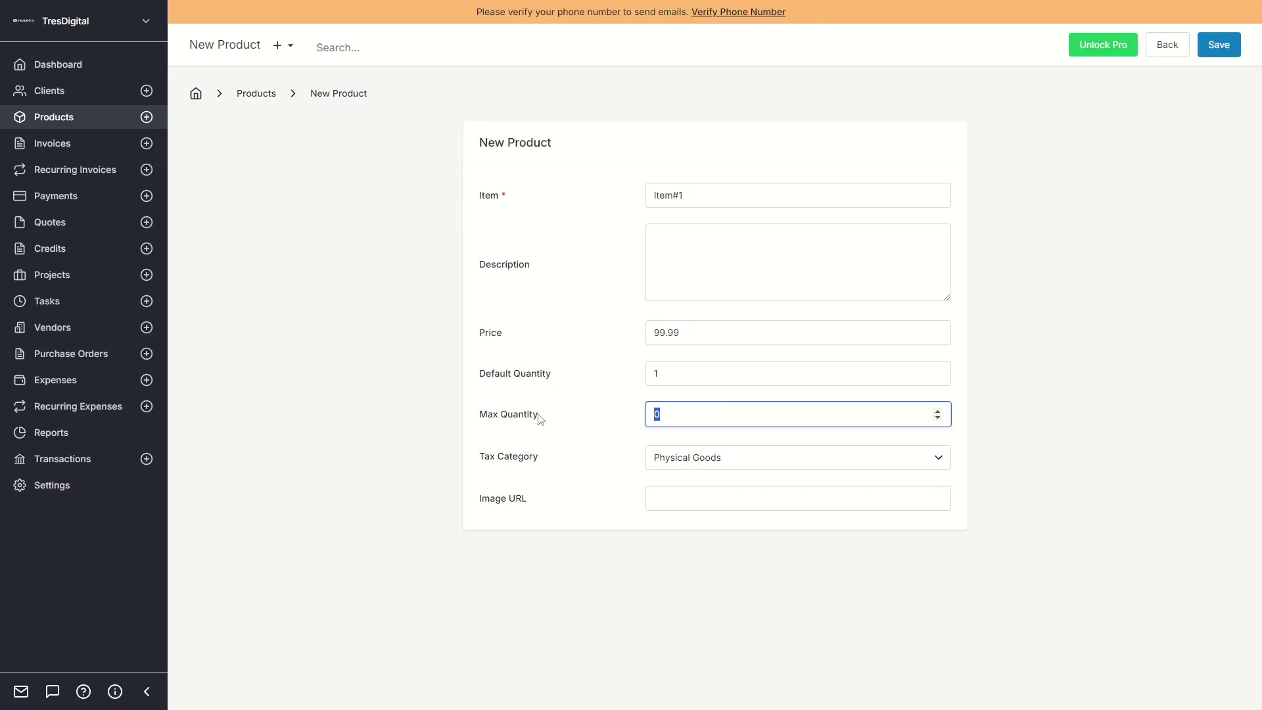
click(614, 418)
click(721, 458)
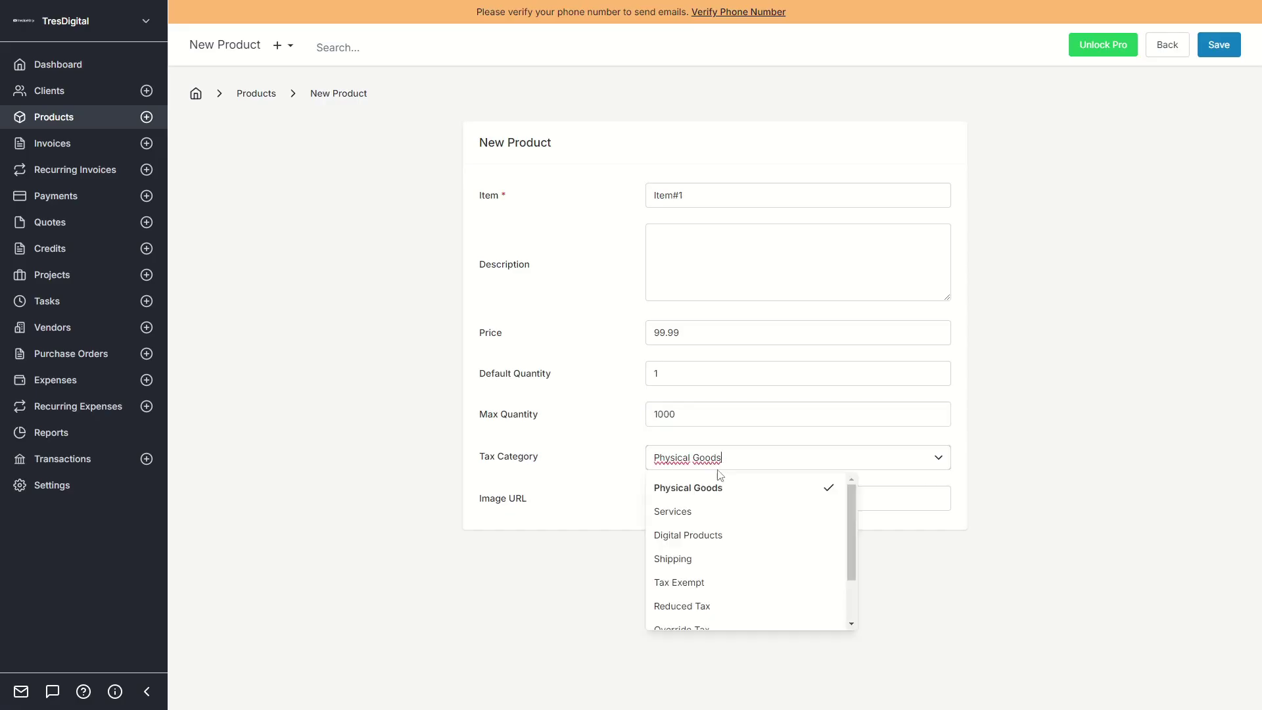
click(709, 538)
click(679, 498)
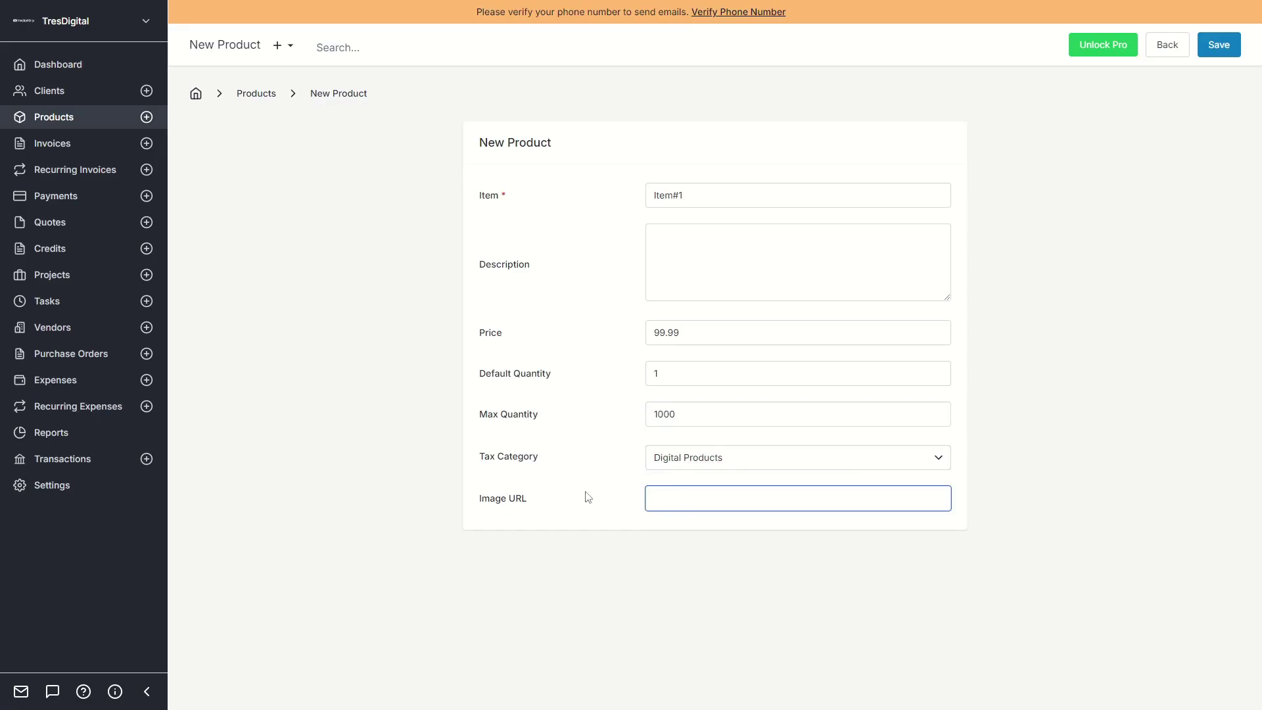
click(1037, 338)
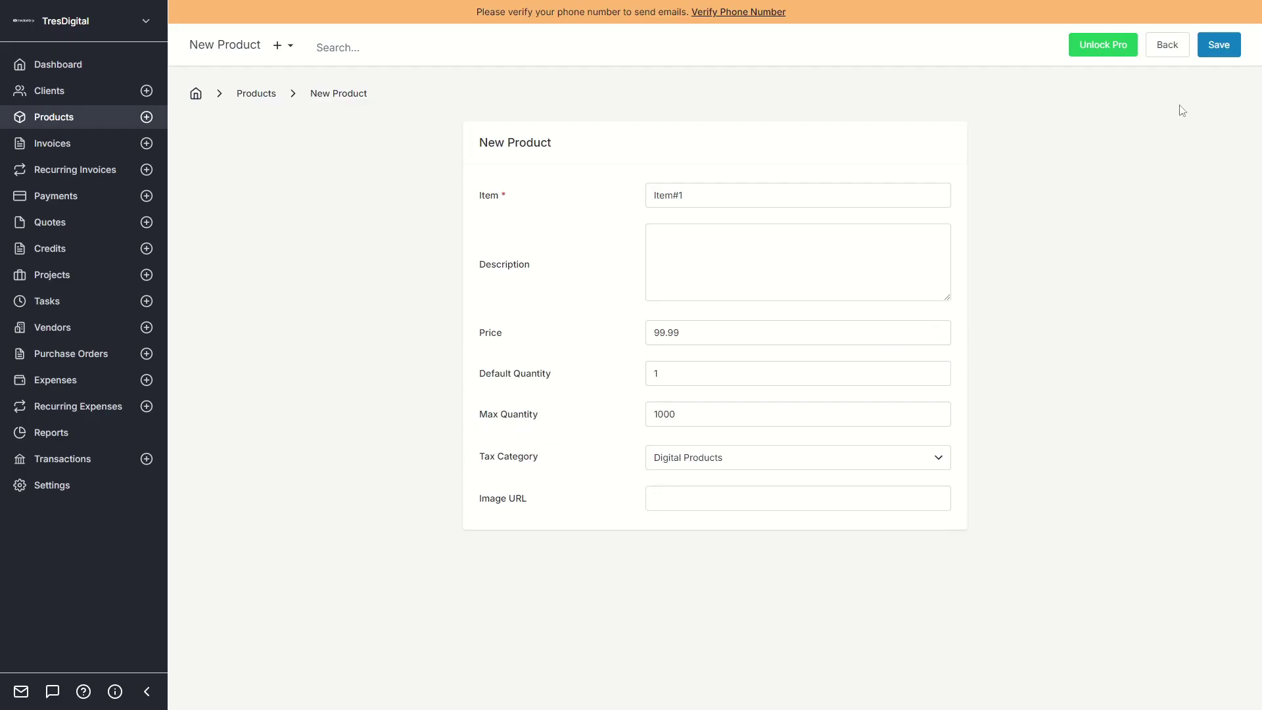
click(1219, 45)
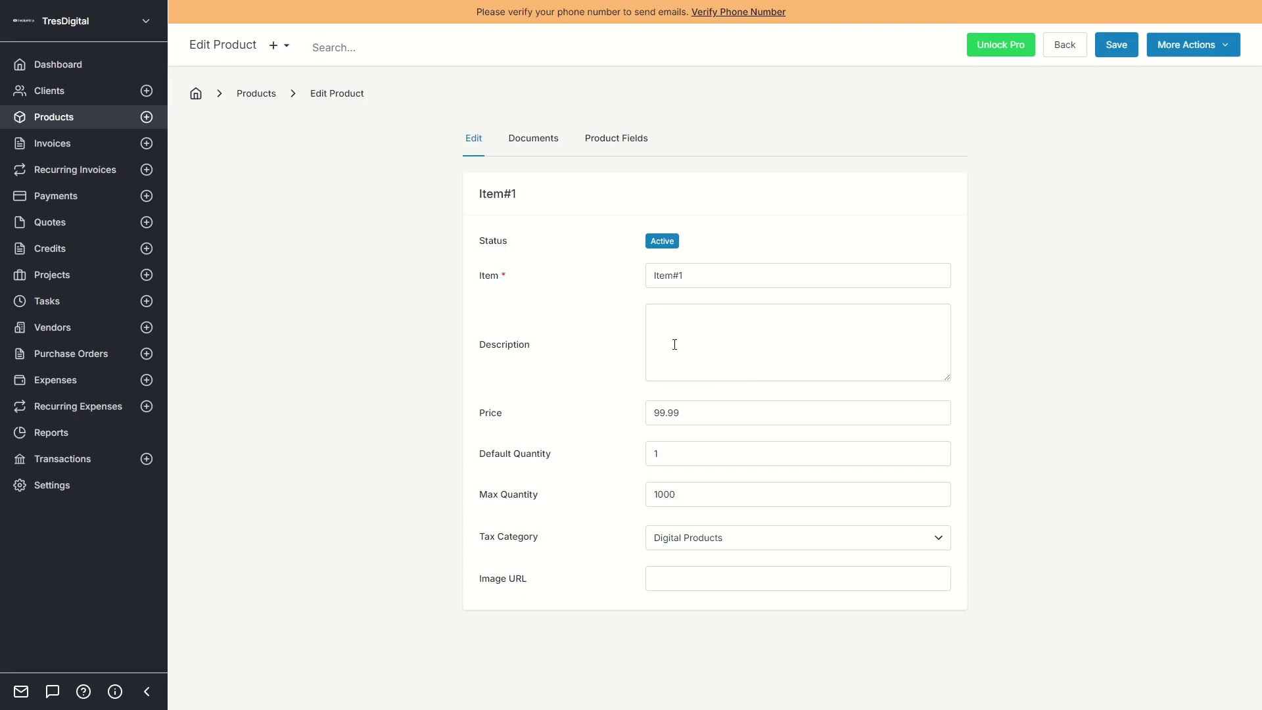
Step: Return to the Products list, inspect an Item#1 actions menu without changes, then go to Invoices
click(274, 94)
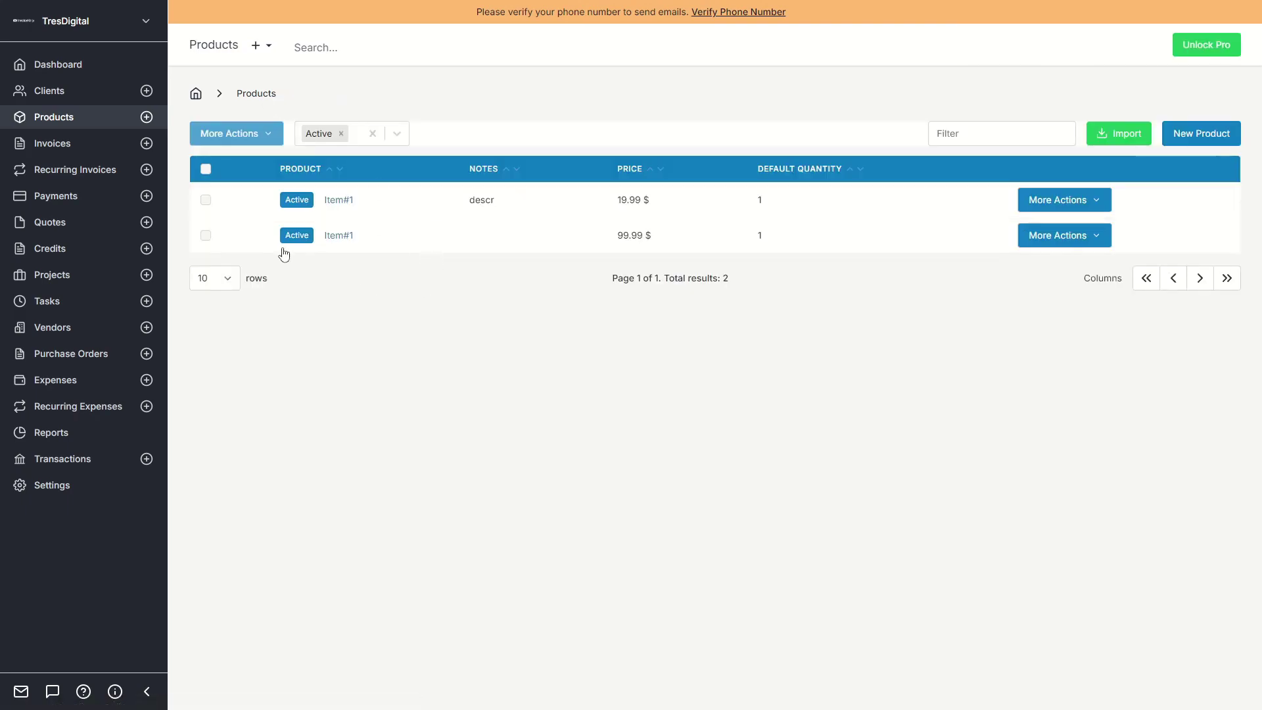
click(1096, 238)
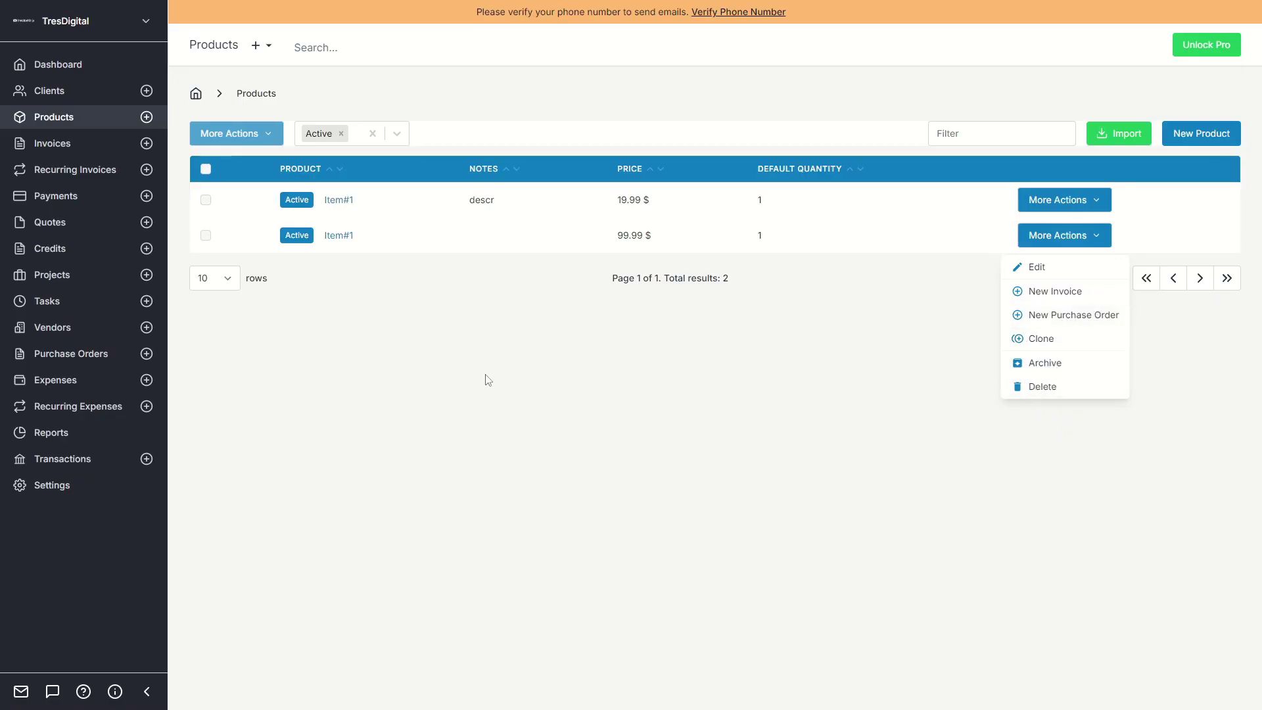
click(407, 369)
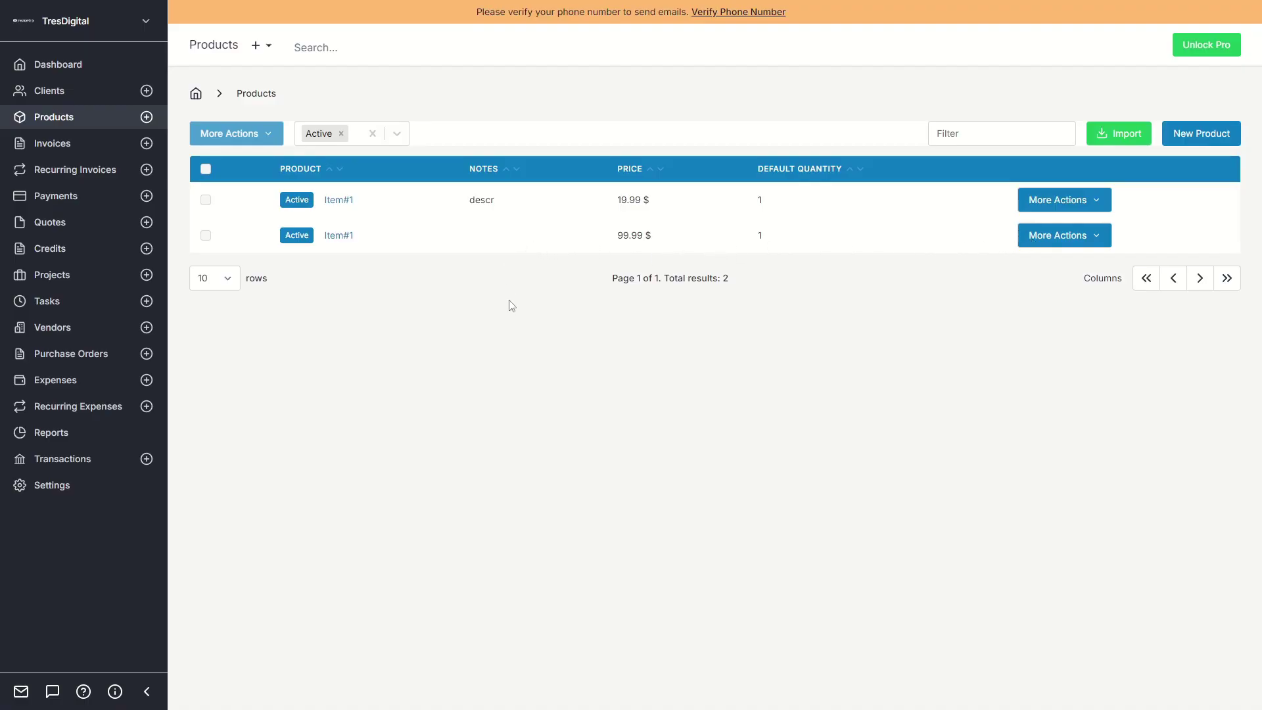
click(73, 150)
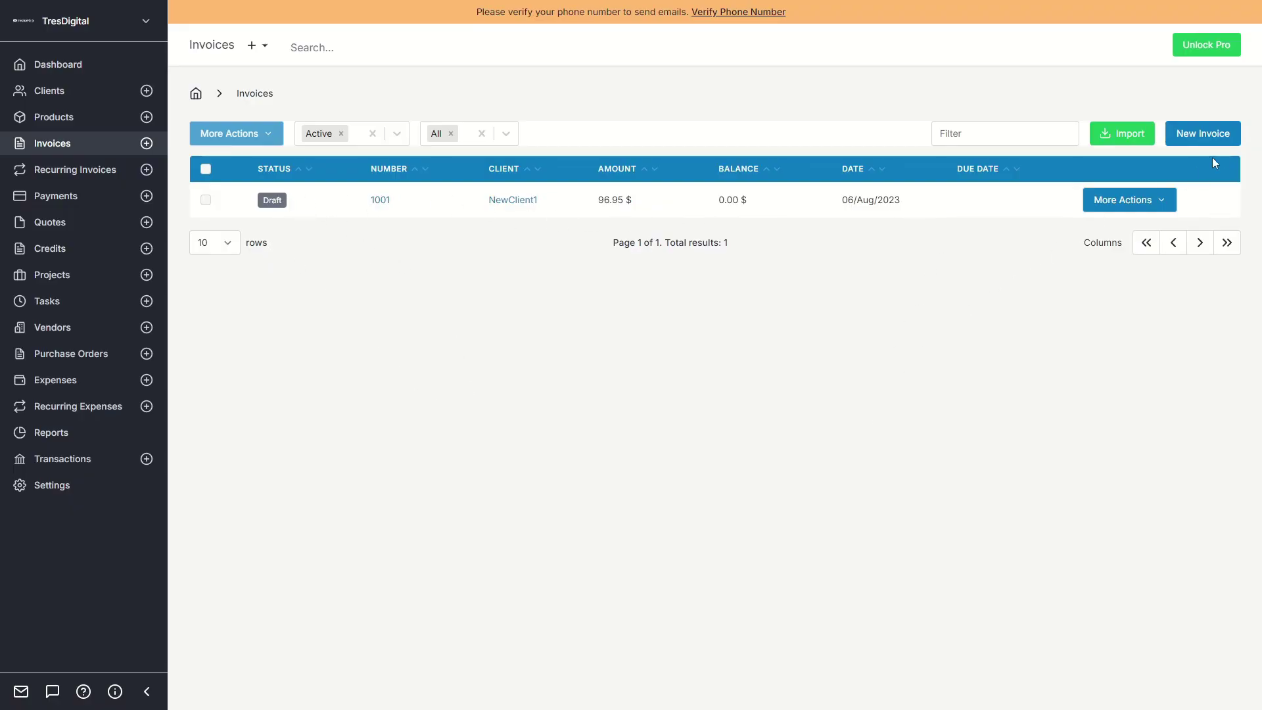
Step: Start a new invoice for client Name numbered 10001 and look through the discount types
click(1207, 136)
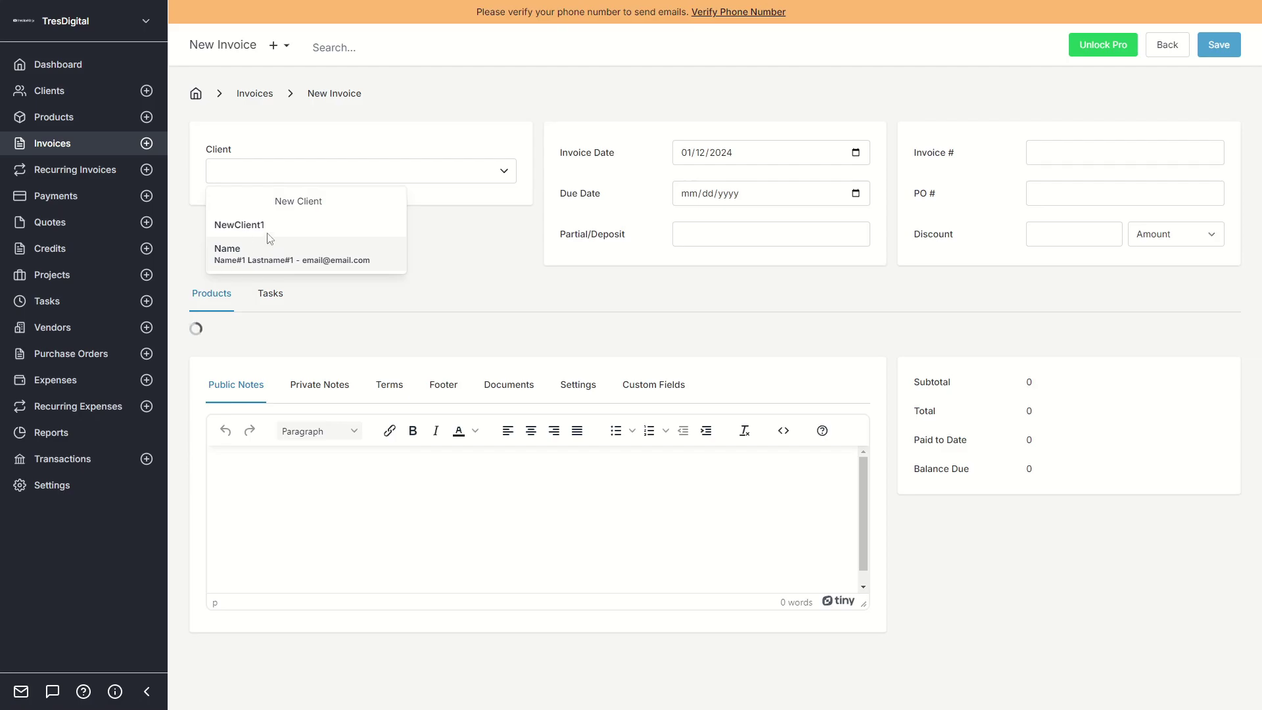
click(261, 259)
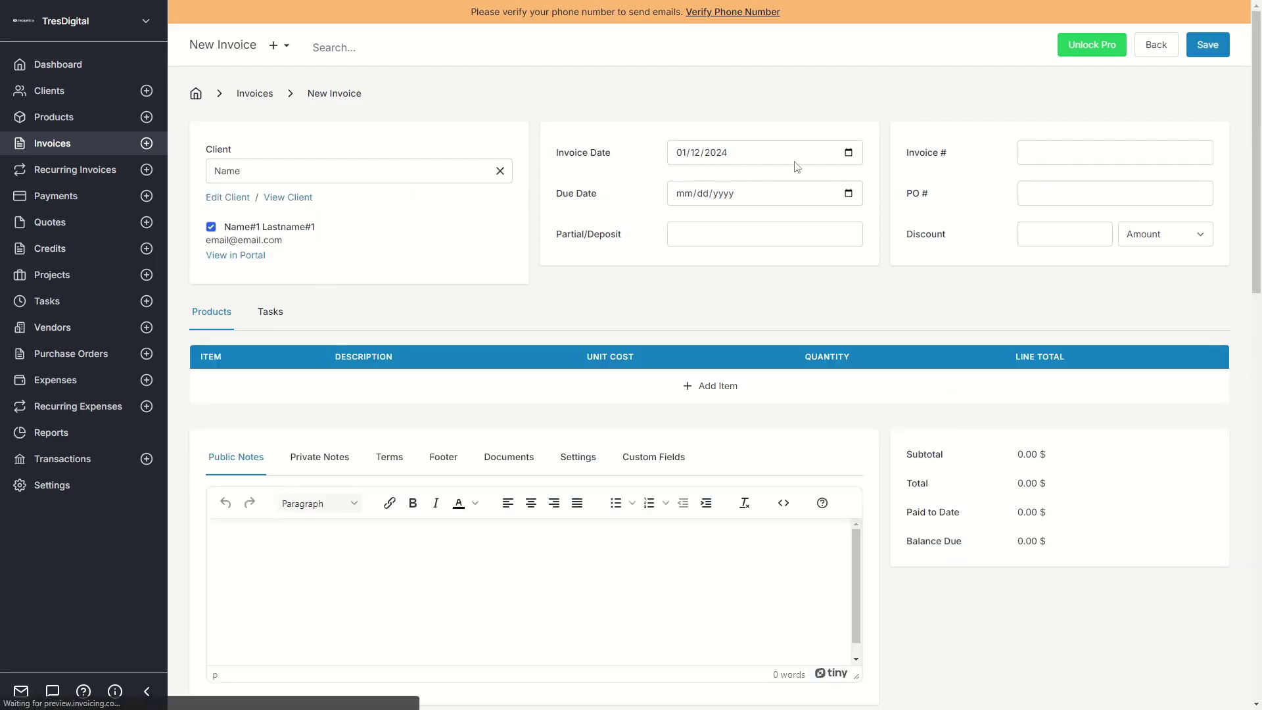
click(714, 236)
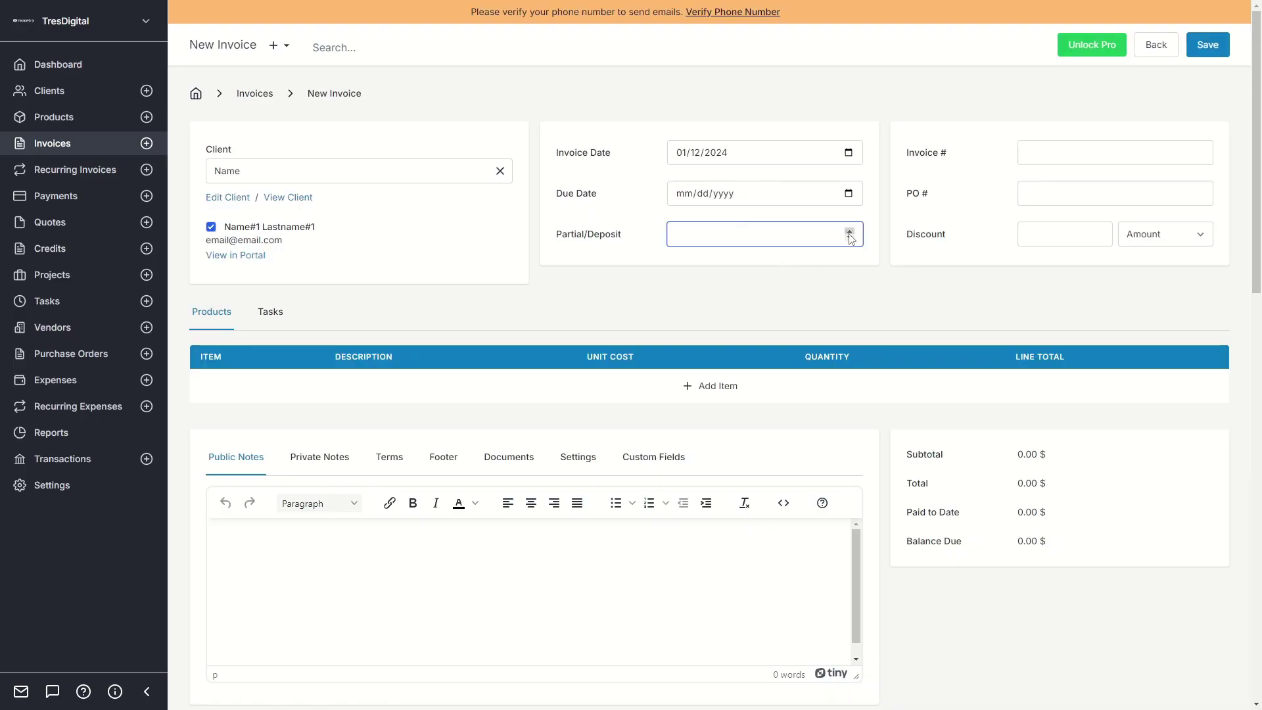
click(1085, 156)
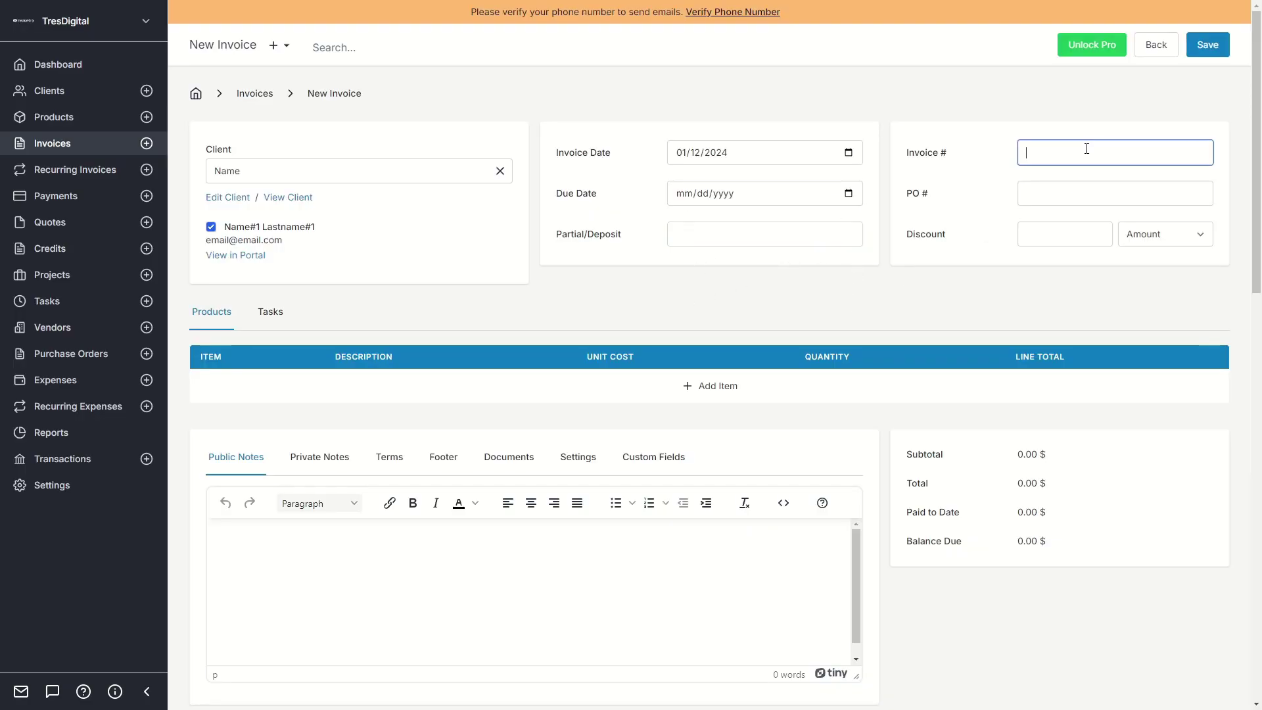
text(10001)
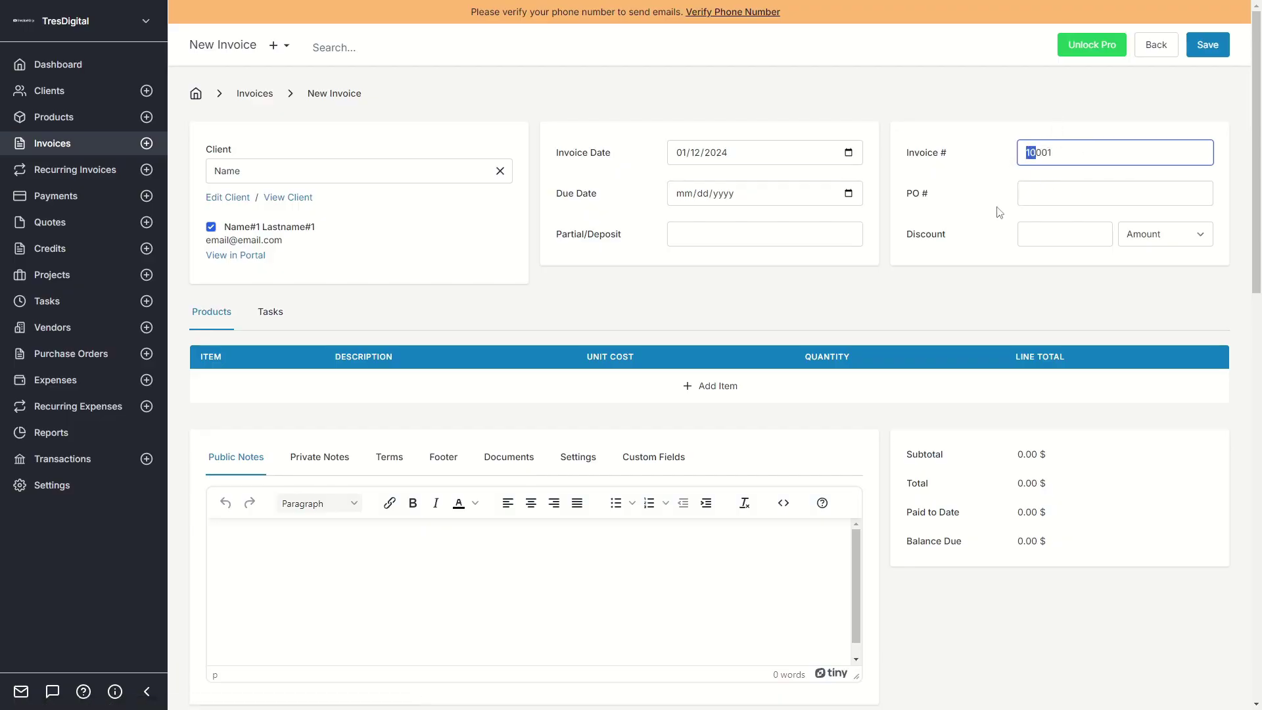
click(1054, 199)
triple_click(918, 193)
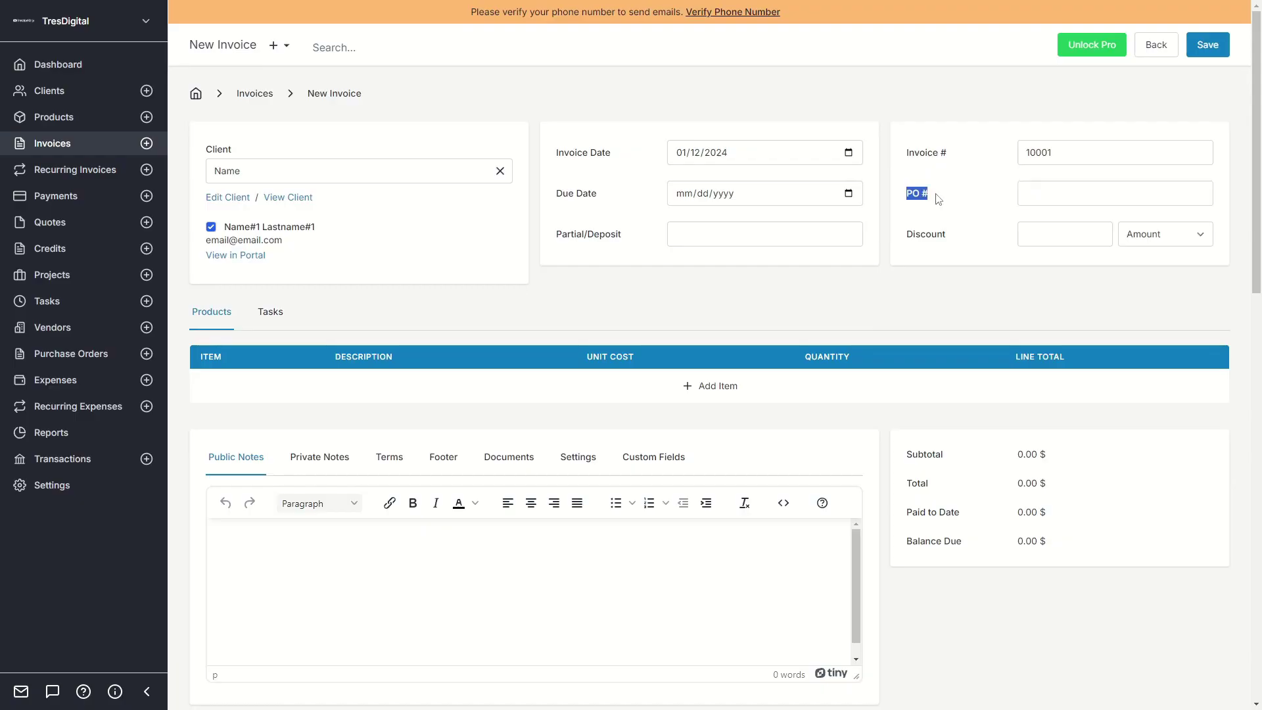
double_click(943, 234)
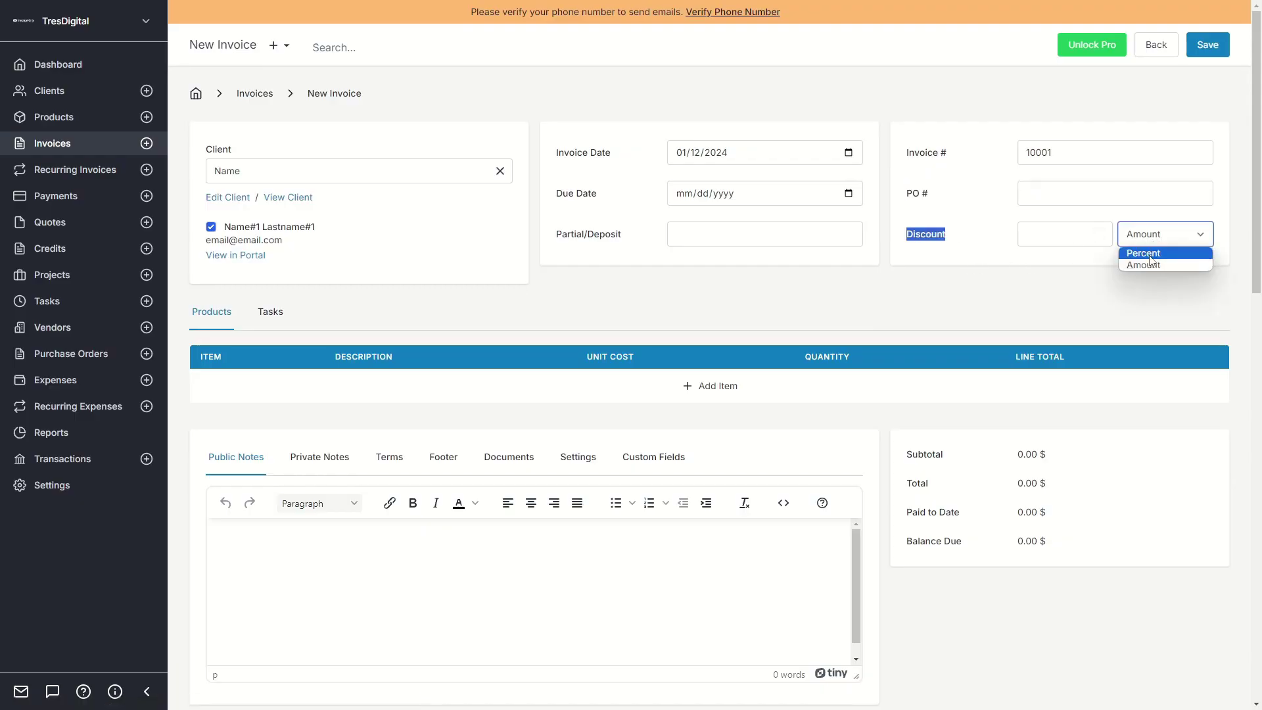
key(Up)
Step: Keep the Amount discount type and add one Item#1 line, deleting the extra empty row
click(1145, 263)
scroll(713, 287, down, 3)
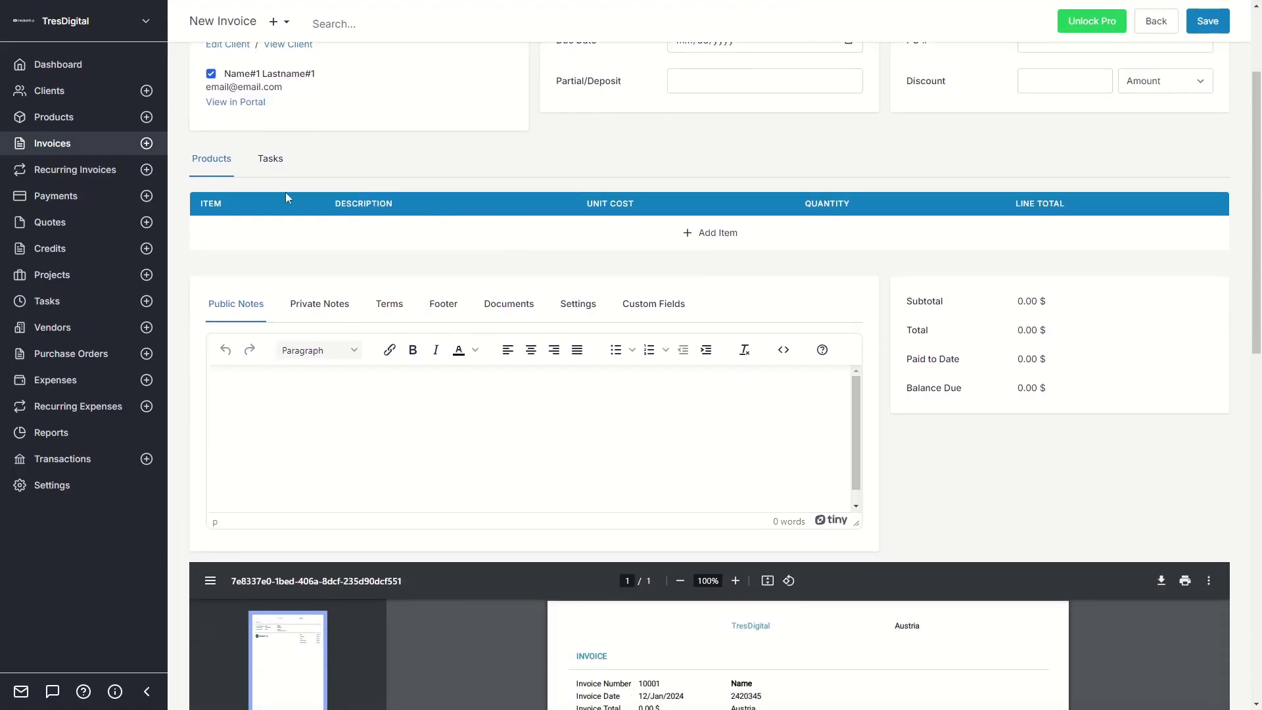
click(702, 234)
click(234, 261)
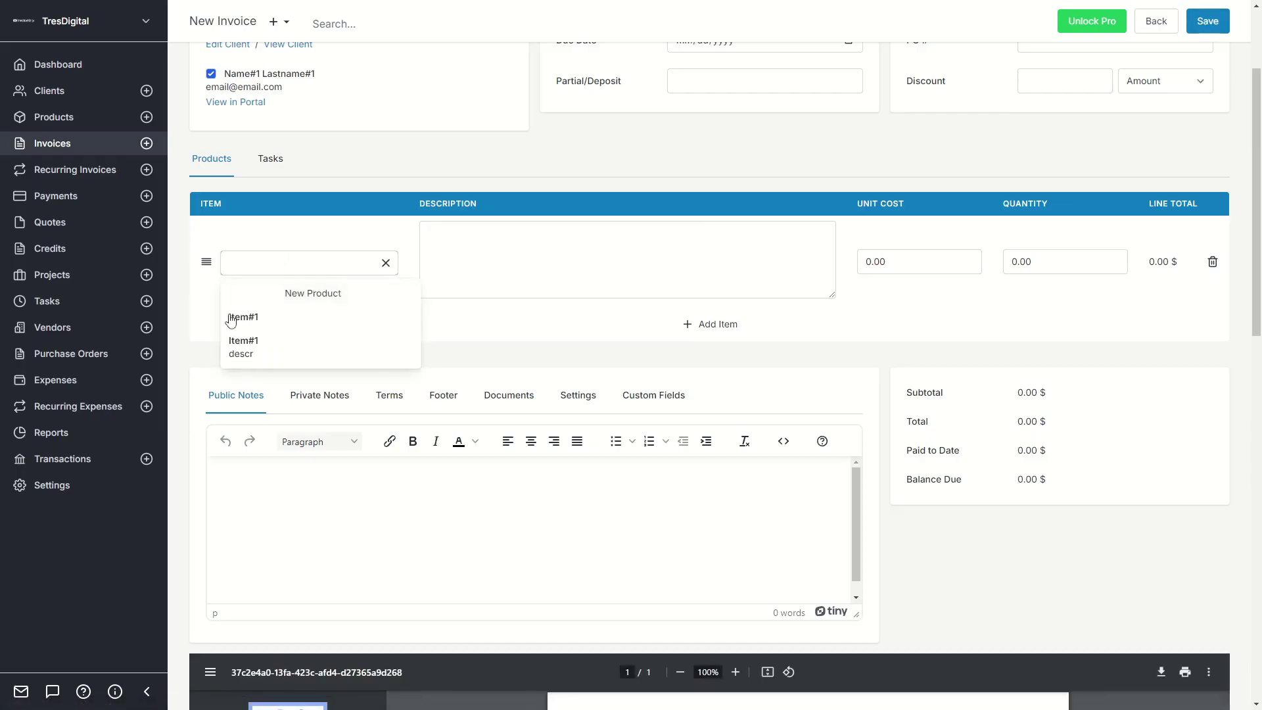
click(260, 317)
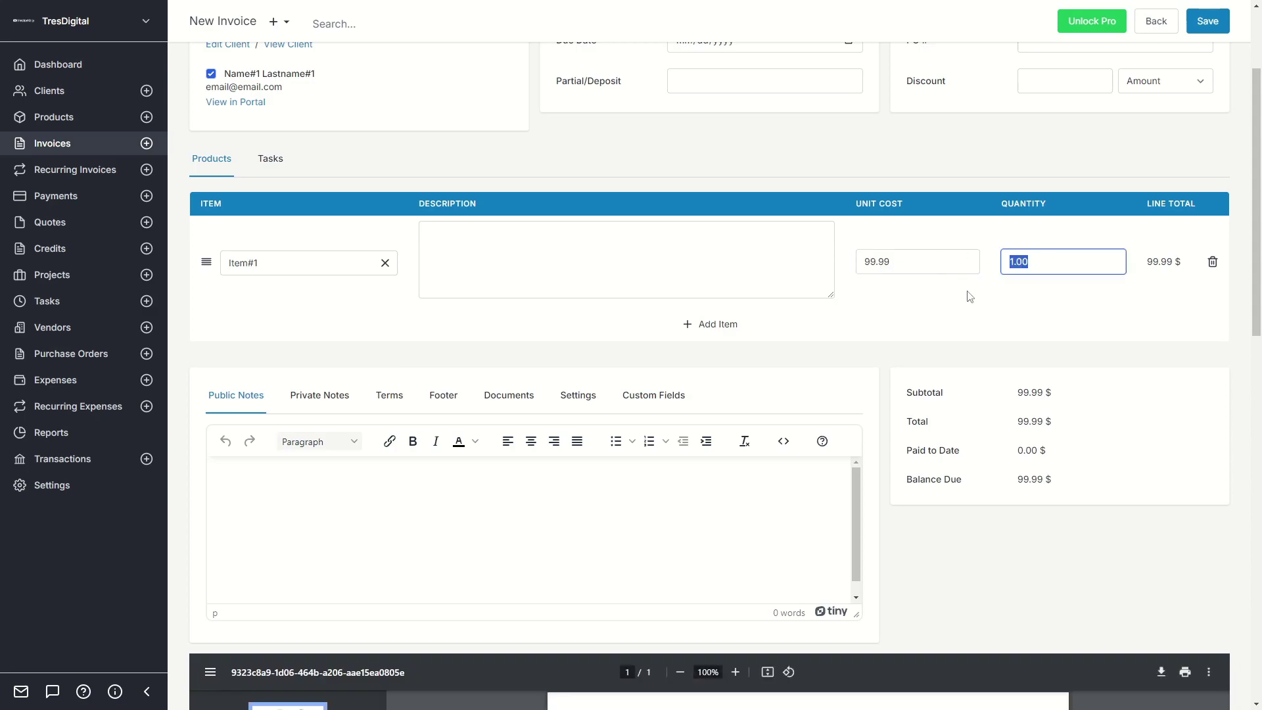
click(565, 266)
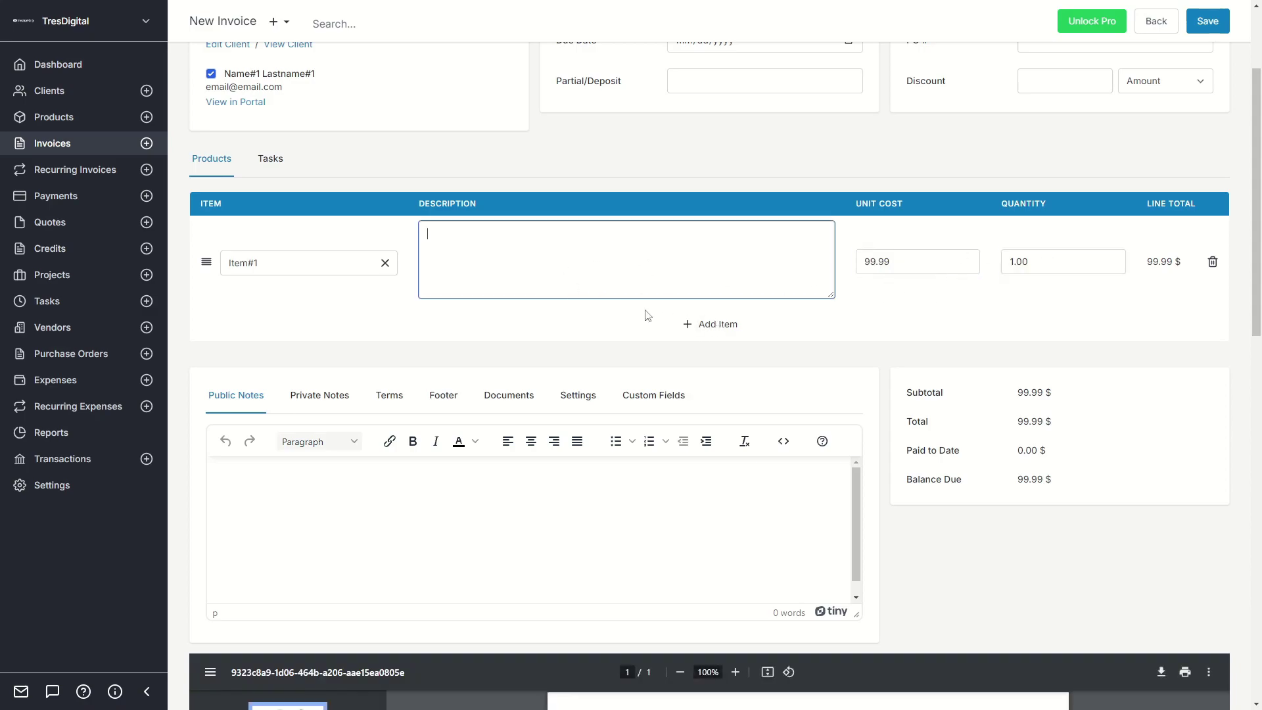
click(777, 326)
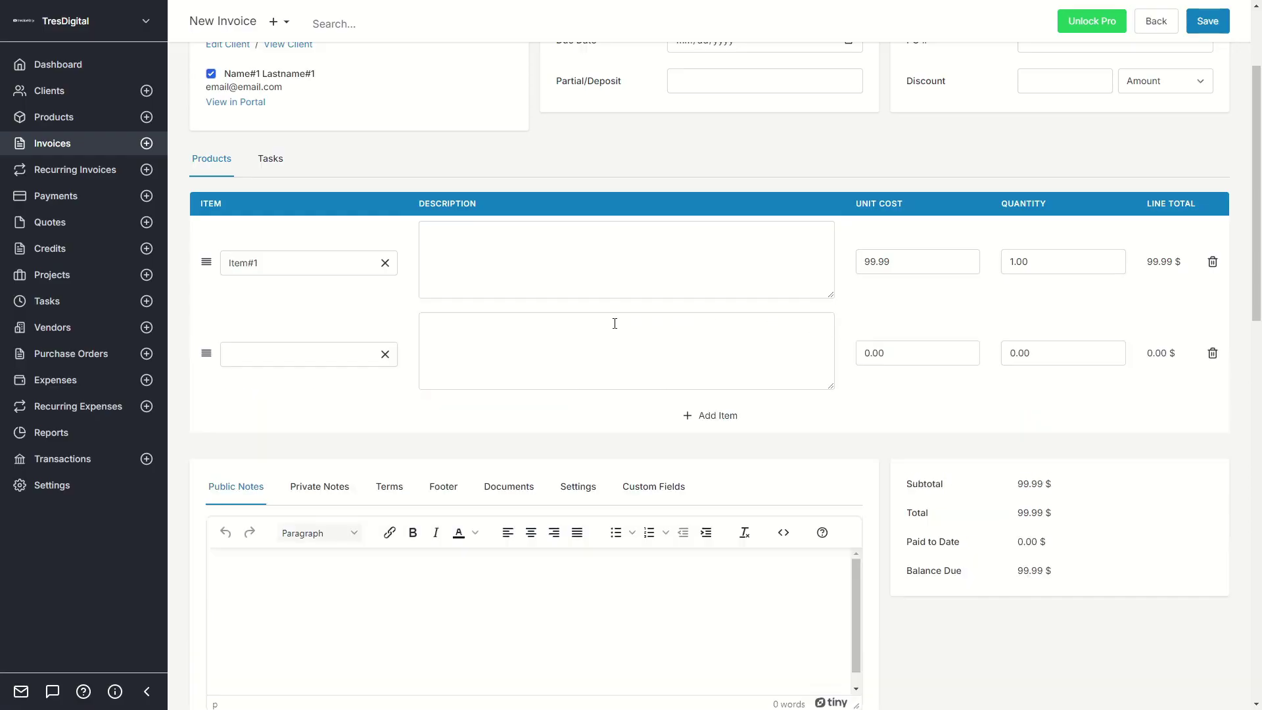
click(1213, 355)
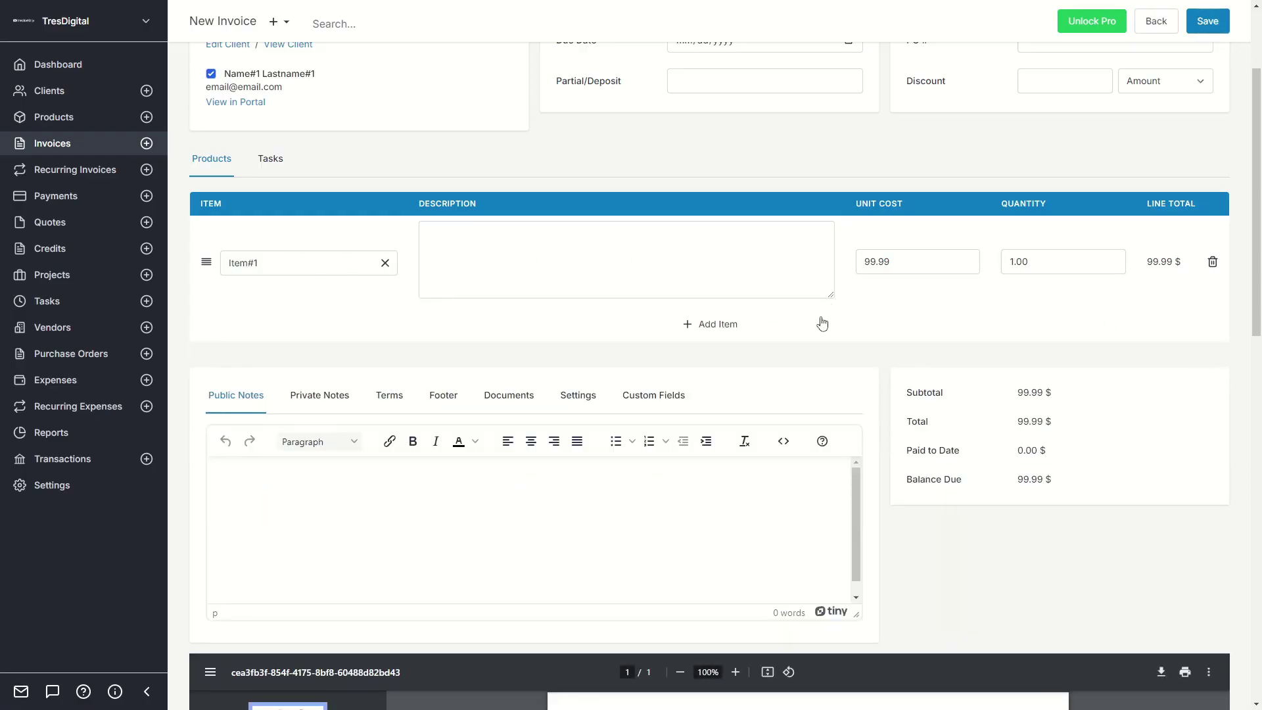
Step: Check the 99.99 $ subtotal and balance due, then browse the private notes, terms and footer sections
scroll(897, 355, down, 2)
drag(1029, 240, 1099, 298)
drag(1030, 327, 1097, 334)
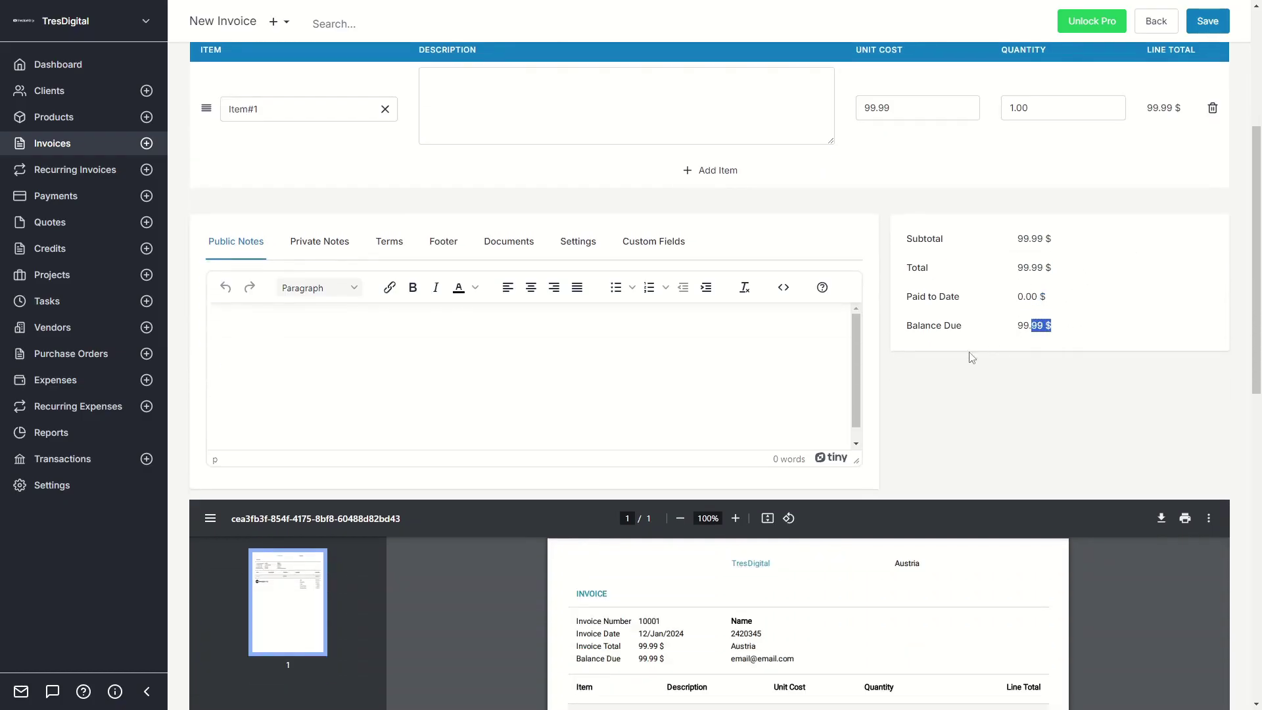
click(973, 358)
click(313, 243)
click(383, 252)
click(442, 253)
Step: Browse the invoice Documents and Settings sections, checking project, user, exchange rate and vendor fields
click(523, 250)
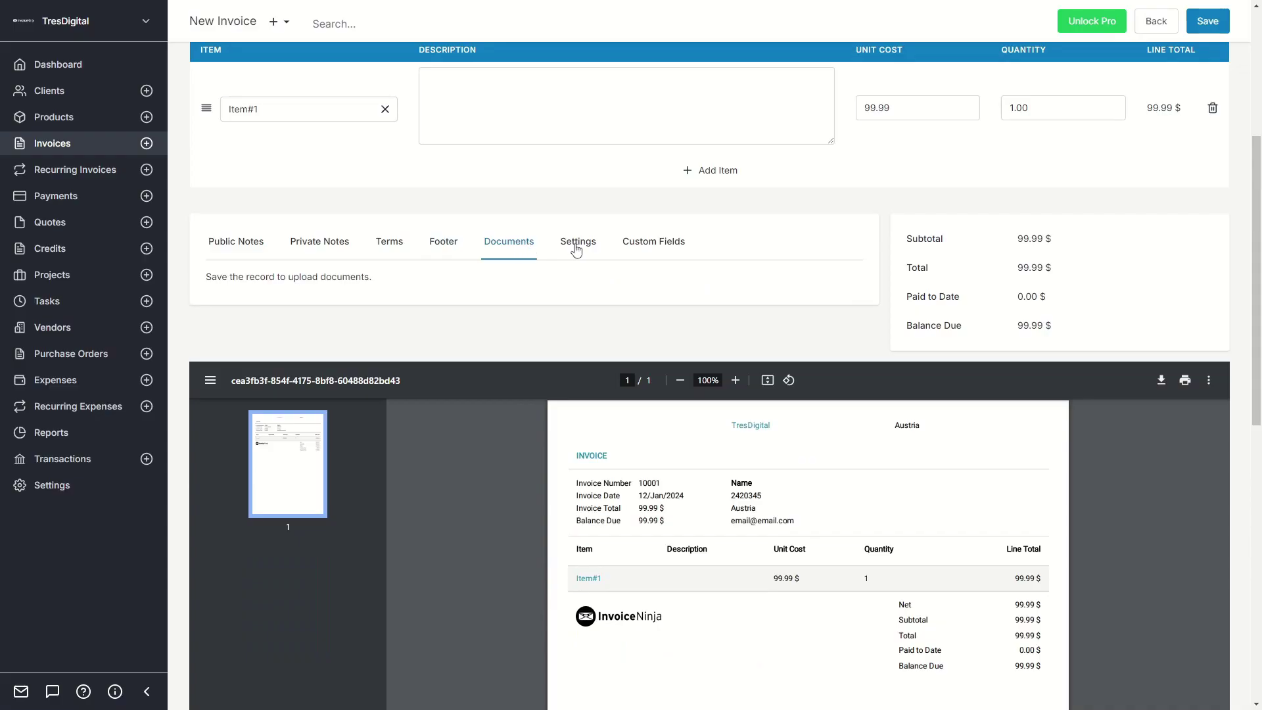
scroll(518, 422, down, 5)
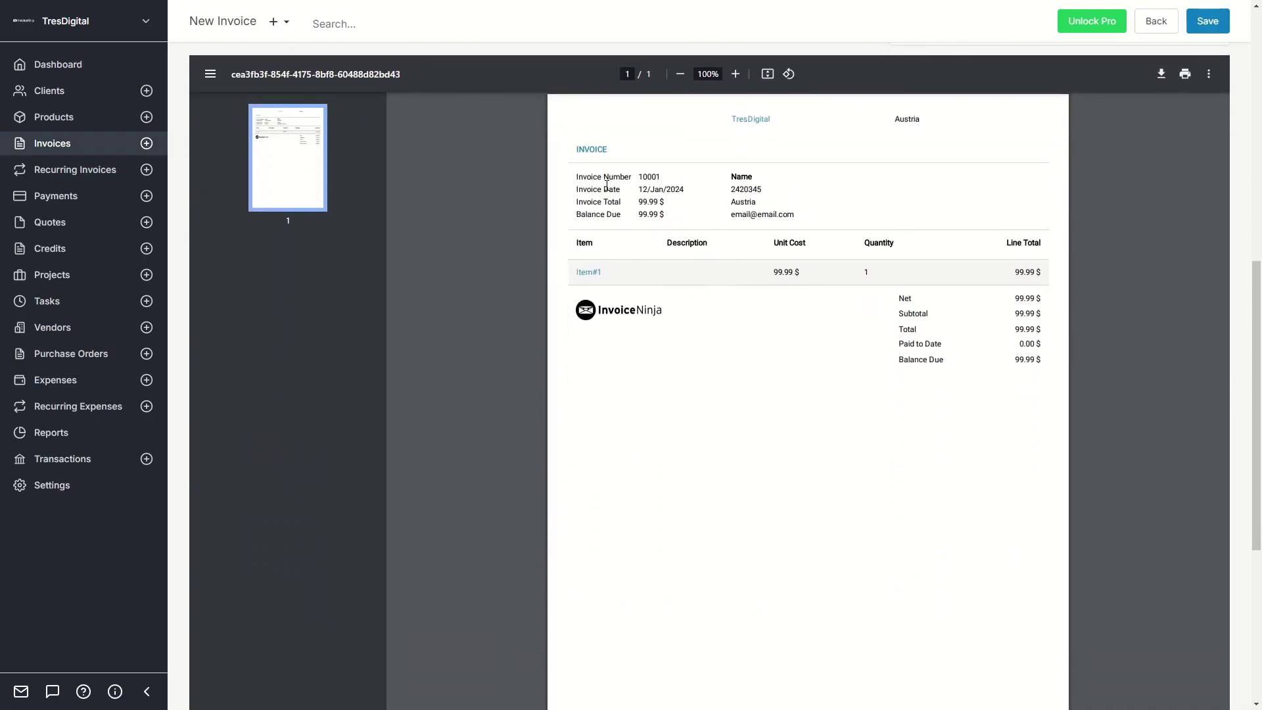
scroll(715, 306, down, 5)
scroll(716, 312, up, 10)
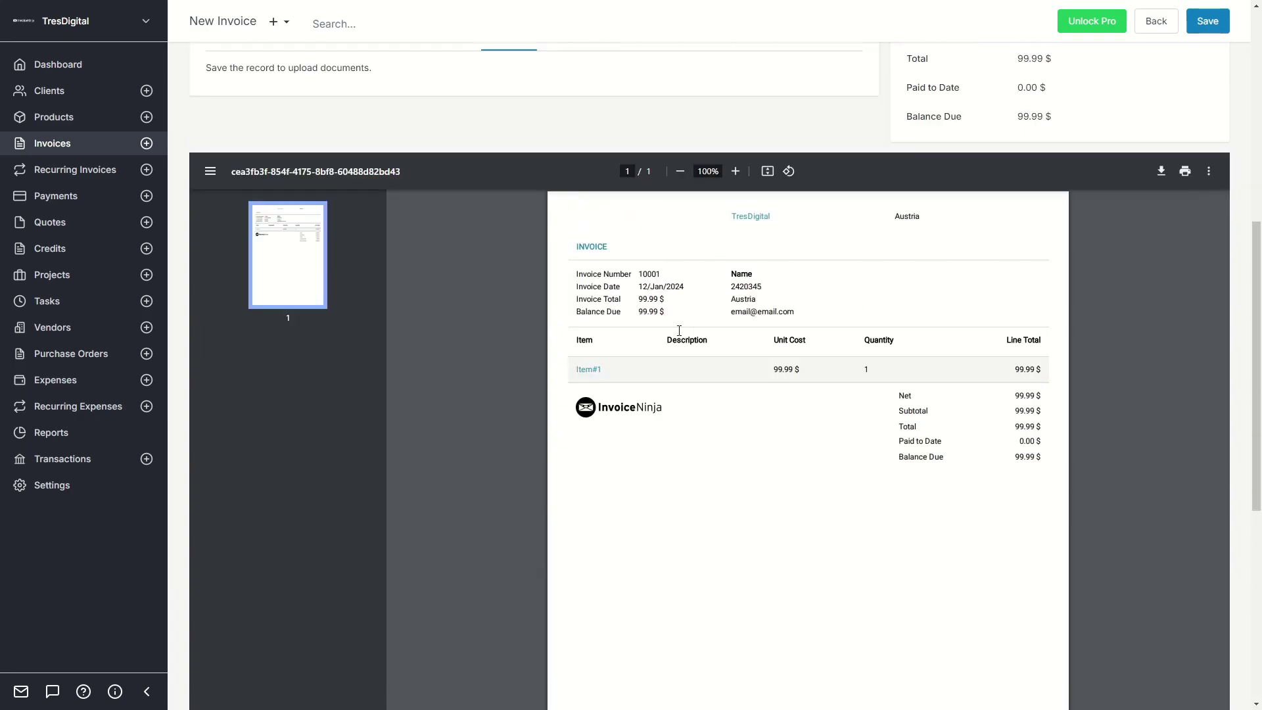
scroll(676, 326, down, 5)
click(572, 247)
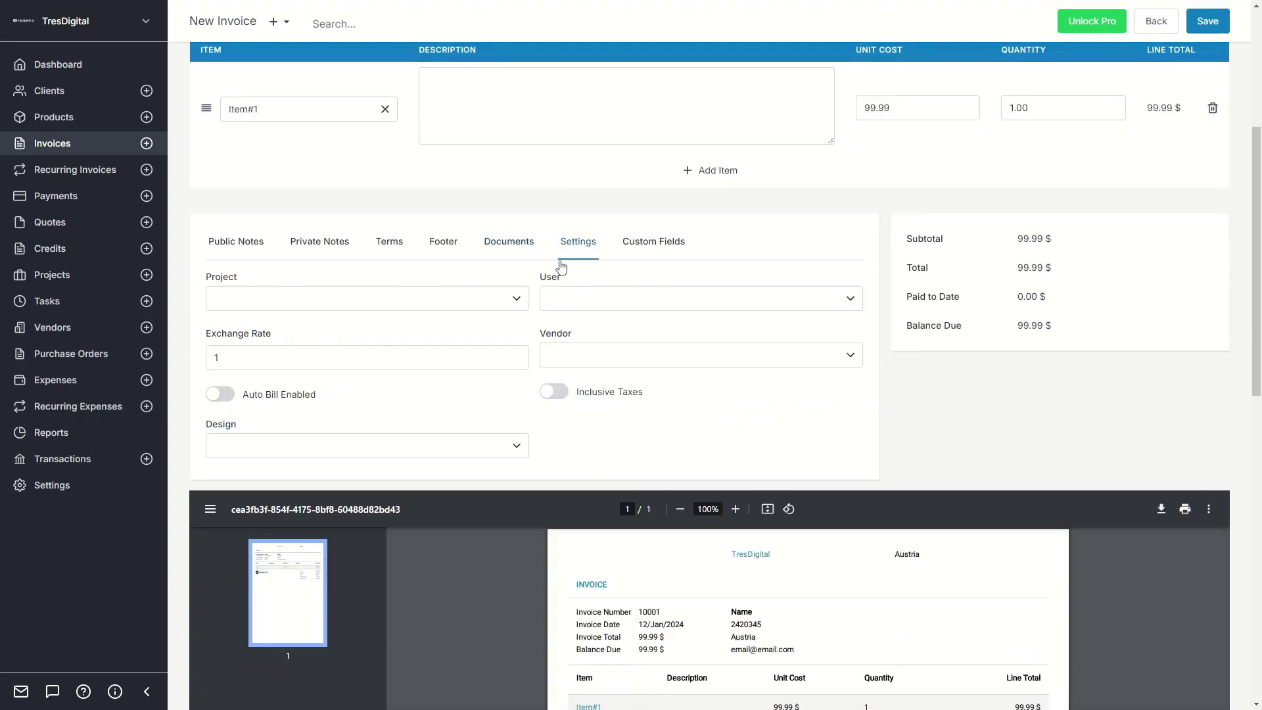
click(294, 298)
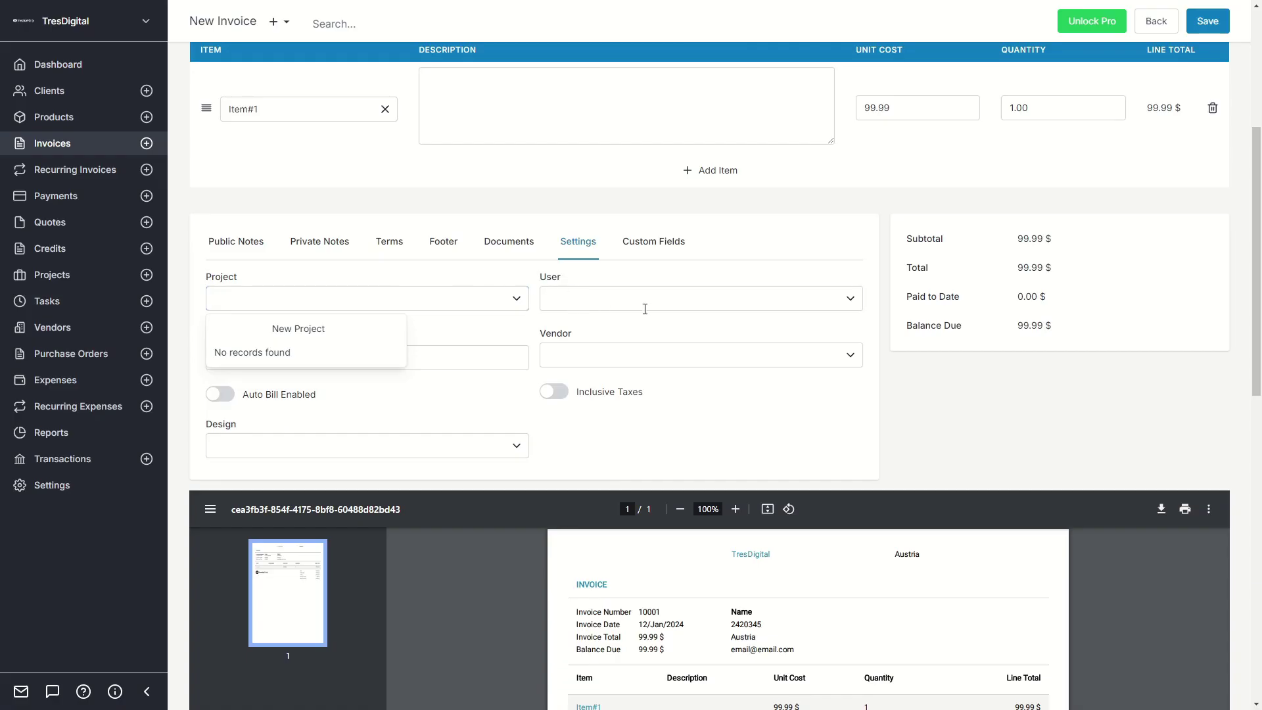
click(730, 307)
click(502, 358)
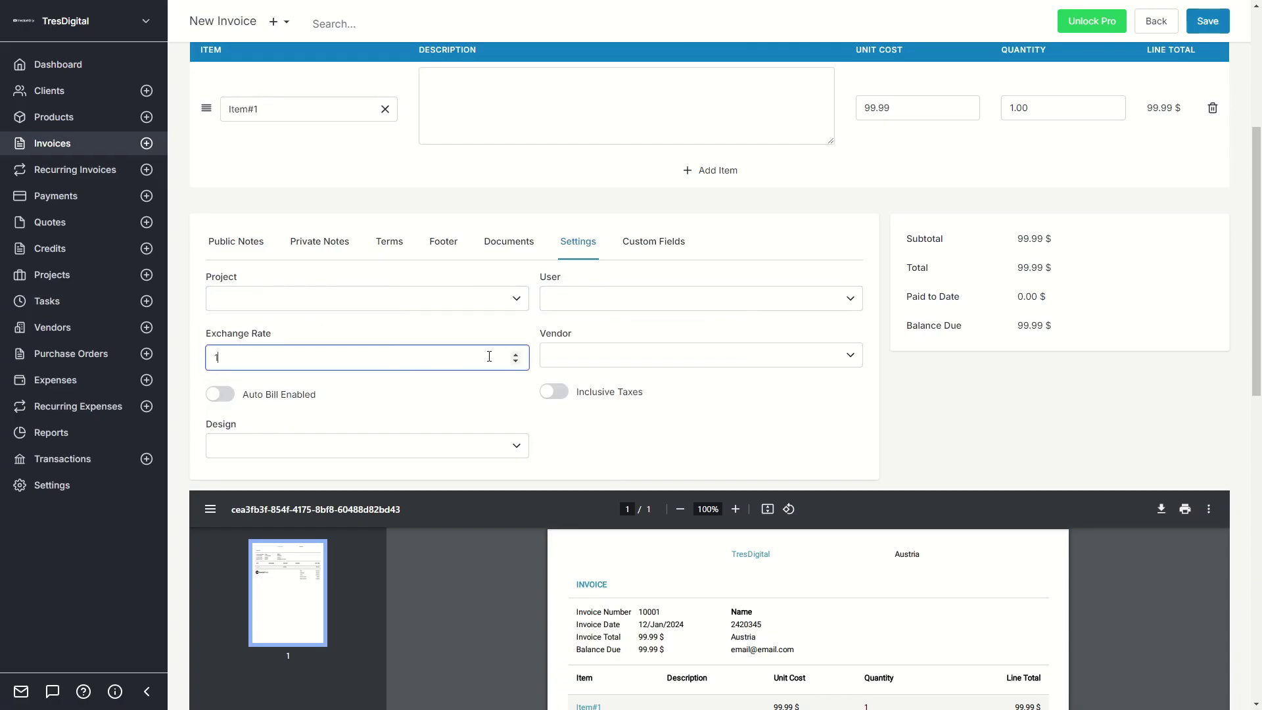
click(619, 358)
Step: Change the invoice design from Clean to Modern and check the refreshed preview
click(360, 440)
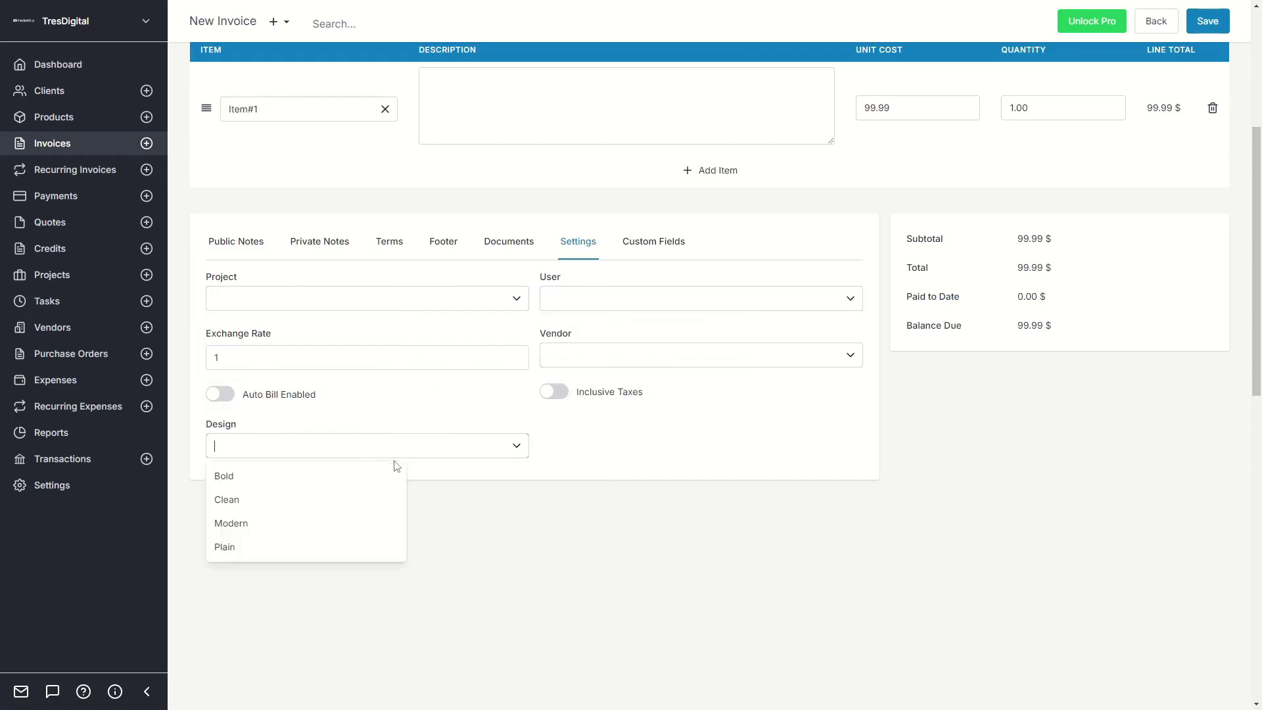
click(239, 501)
scroll(713, 407, down, 5)
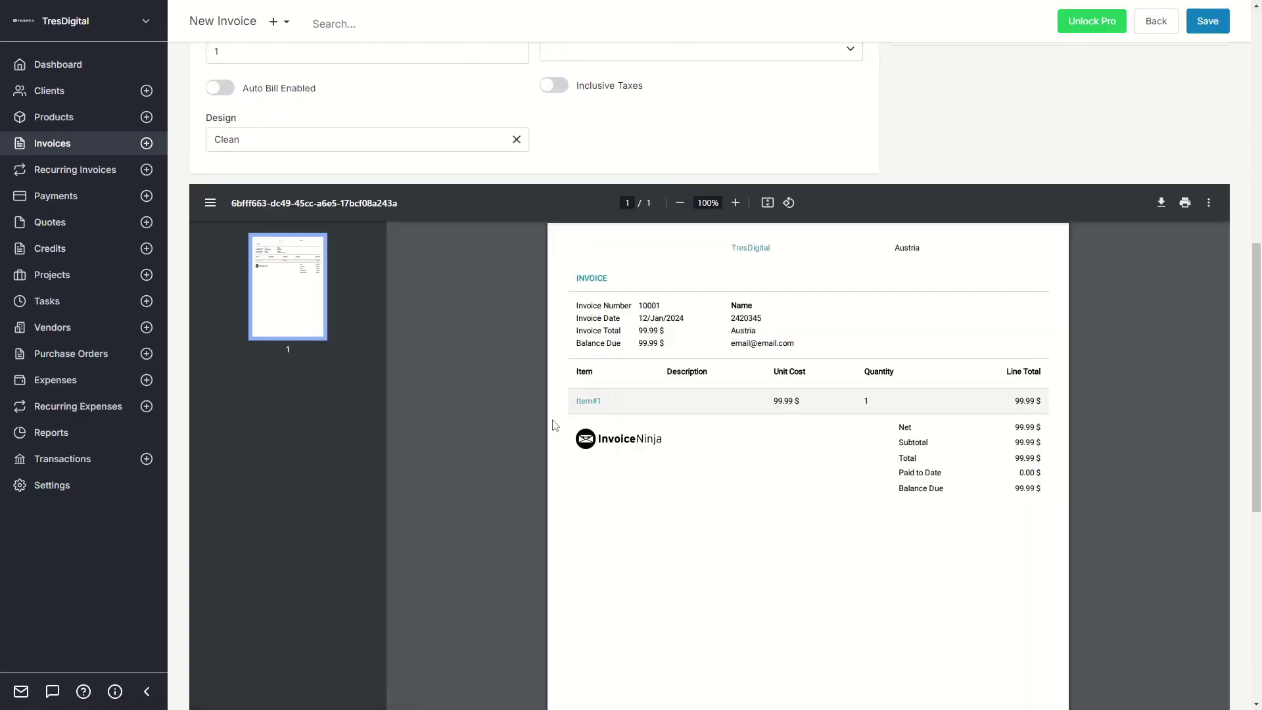
click(328, 151)
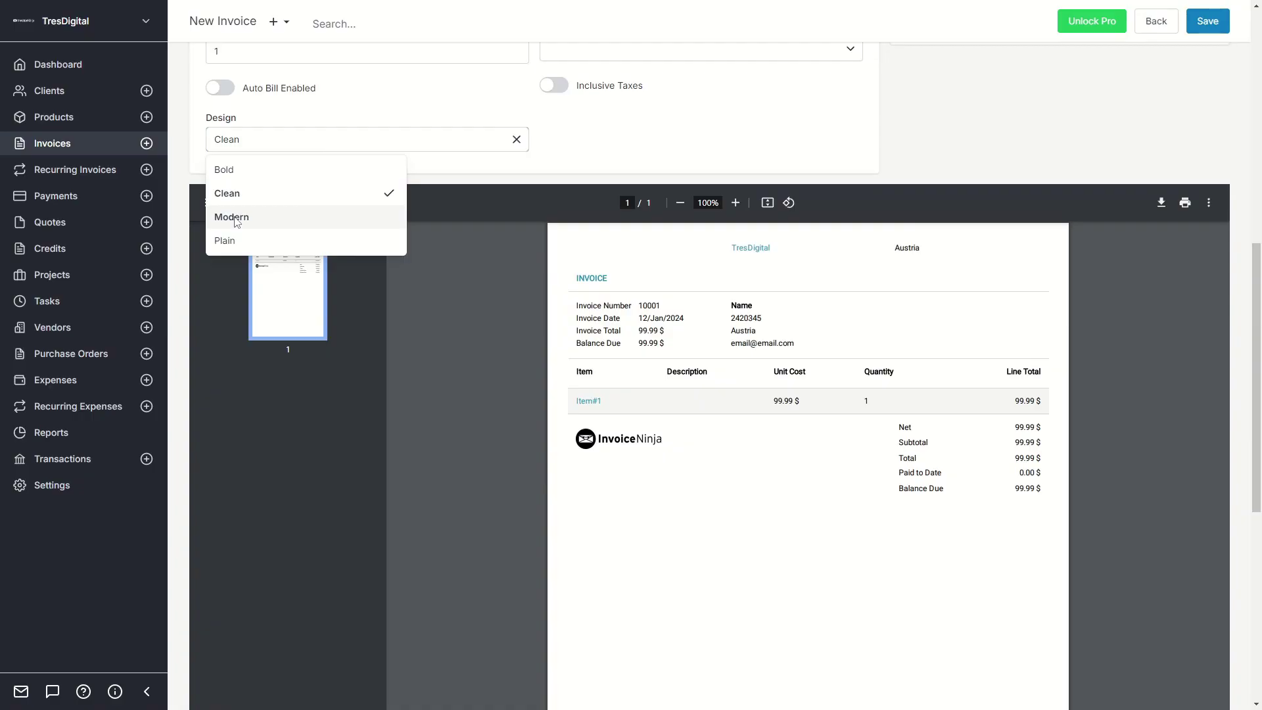
click(236, 216)
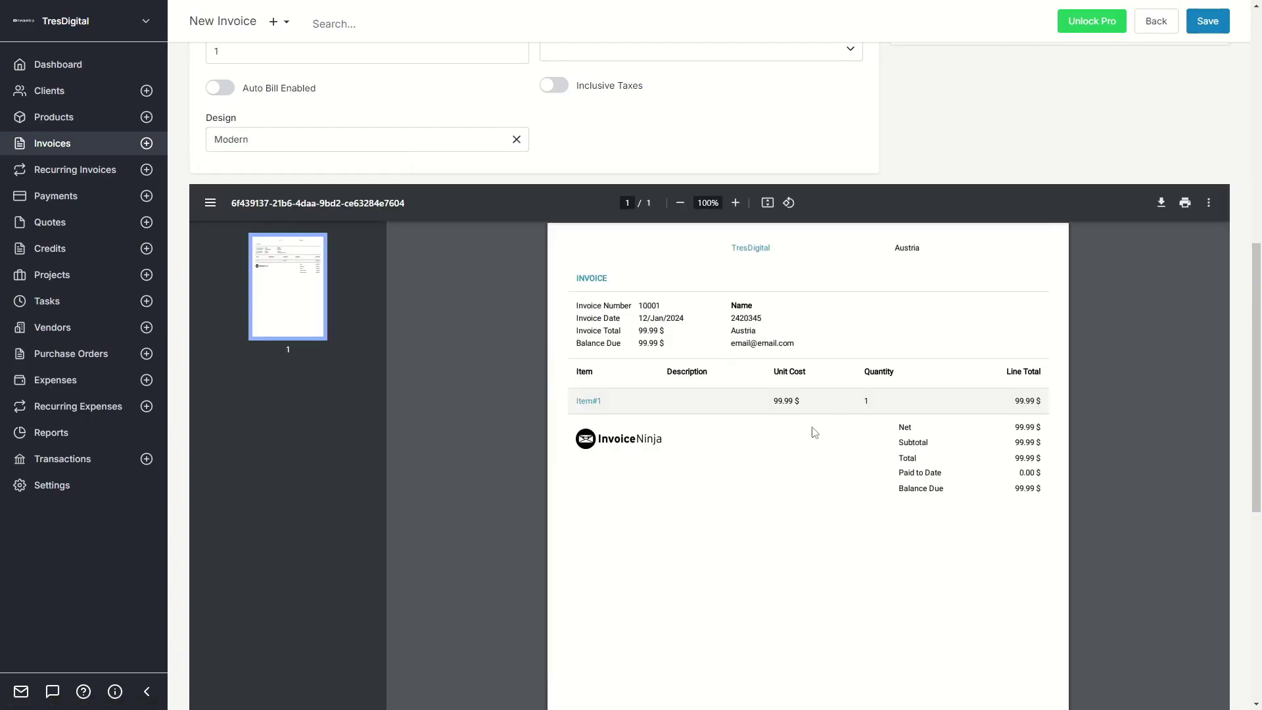
scroll(788, 437, down, 5)
scroll(750, 442, up, 8)
scroll(602, 393, down, 2)
scroll(294, 285, up, 2)
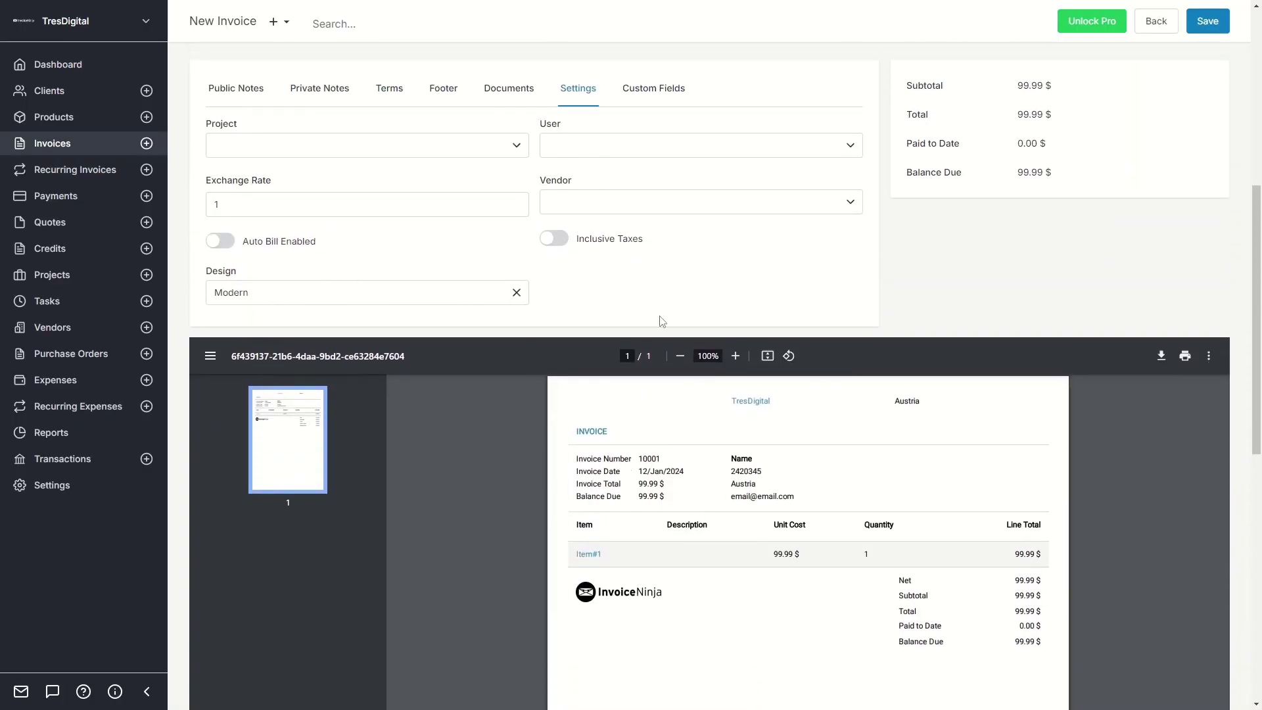
scroll(657, 320, down, 9)
scroll(654, 319, up, 10)
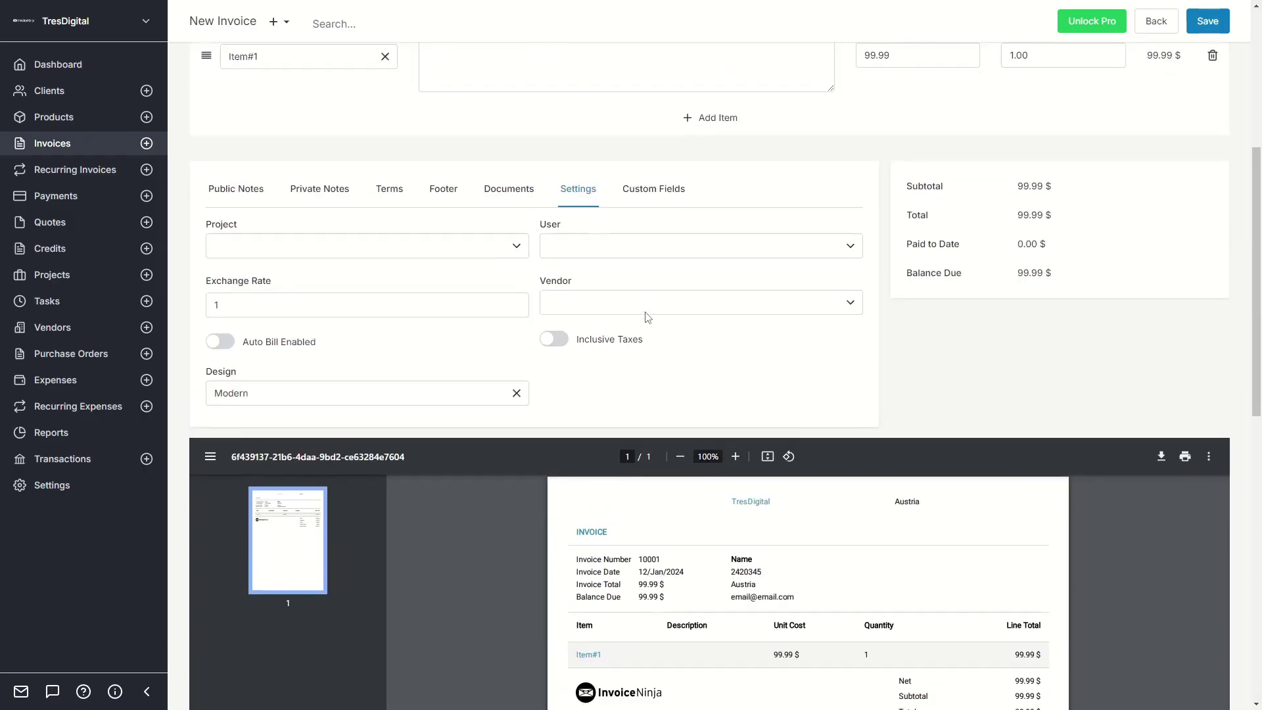
scroll(723, 320, down, 4)
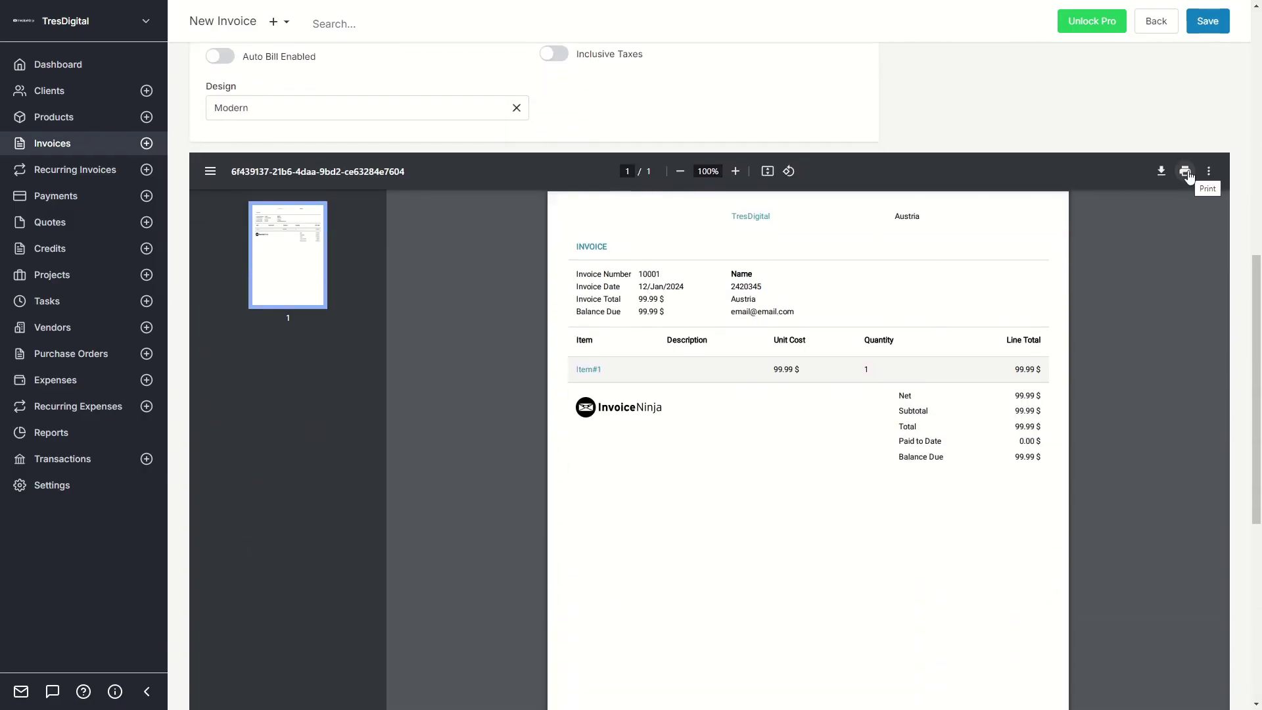
scroll(788, 280, up, 9)
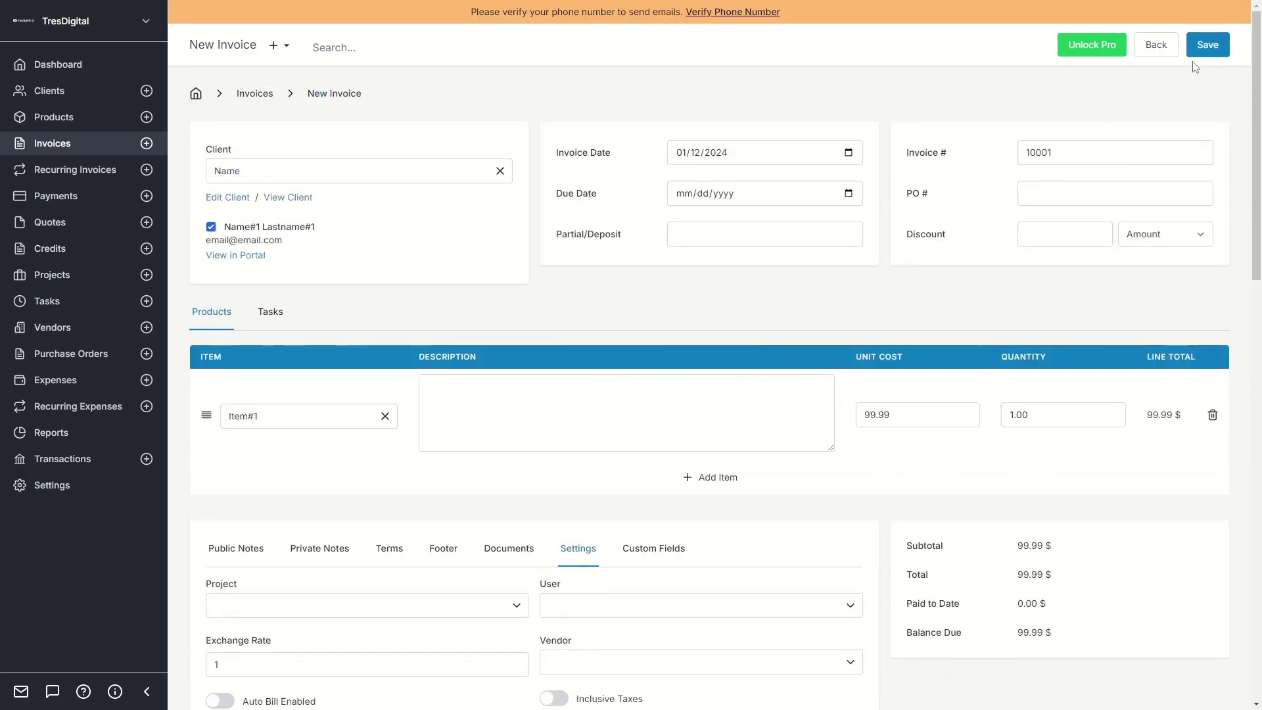
Step: Save invoice 10001 and return to the invoices list
click(1207, 50)
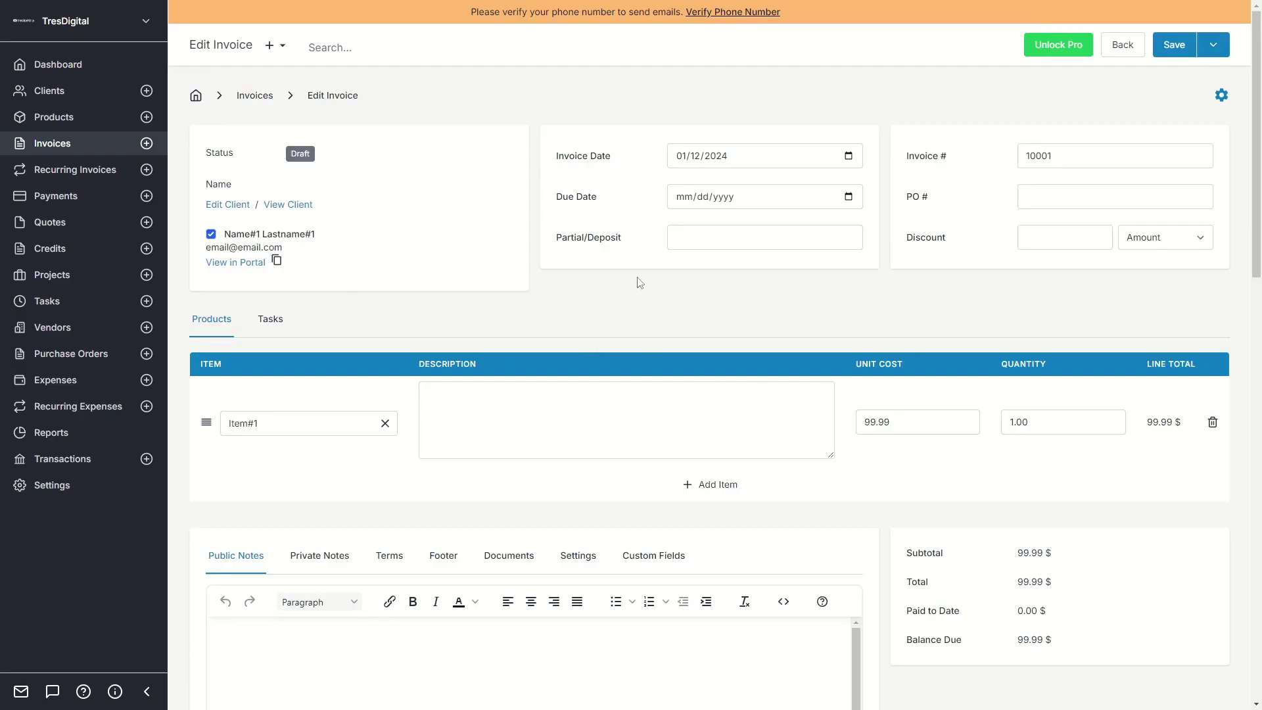
scroll(673, 293, down, 7)
scroll(862, 347, up, 7)
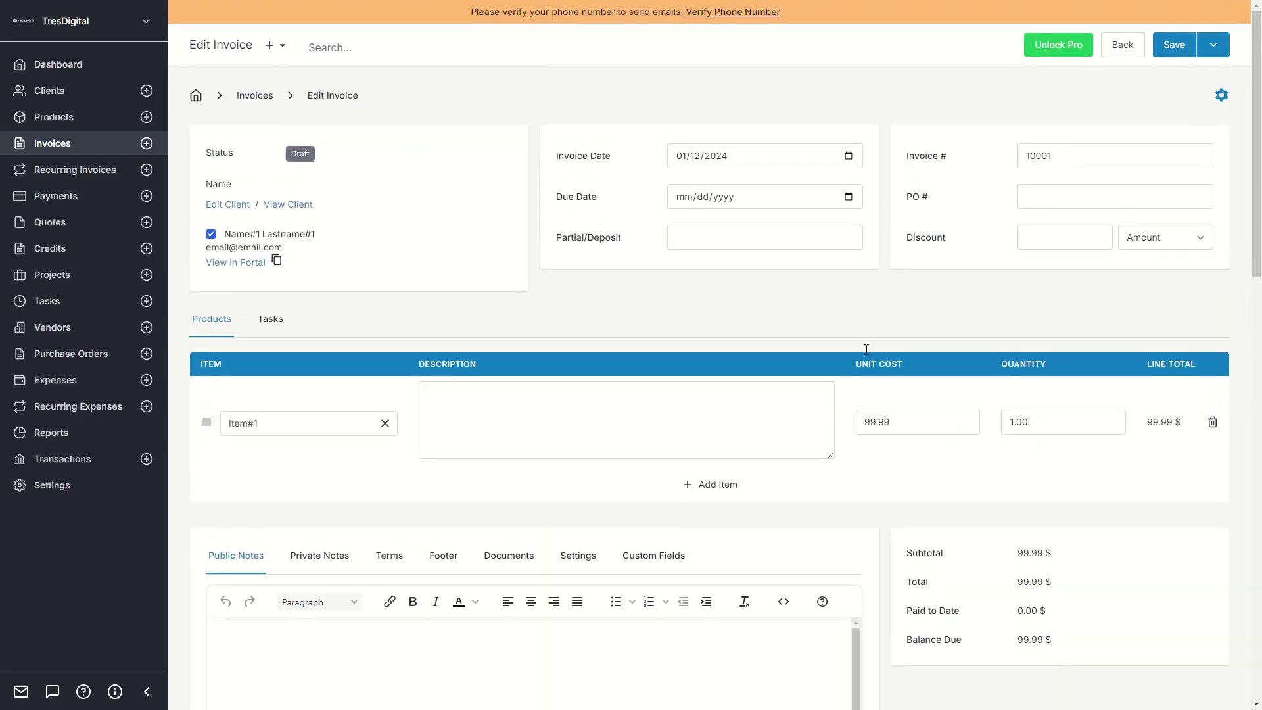
click(272, 95)
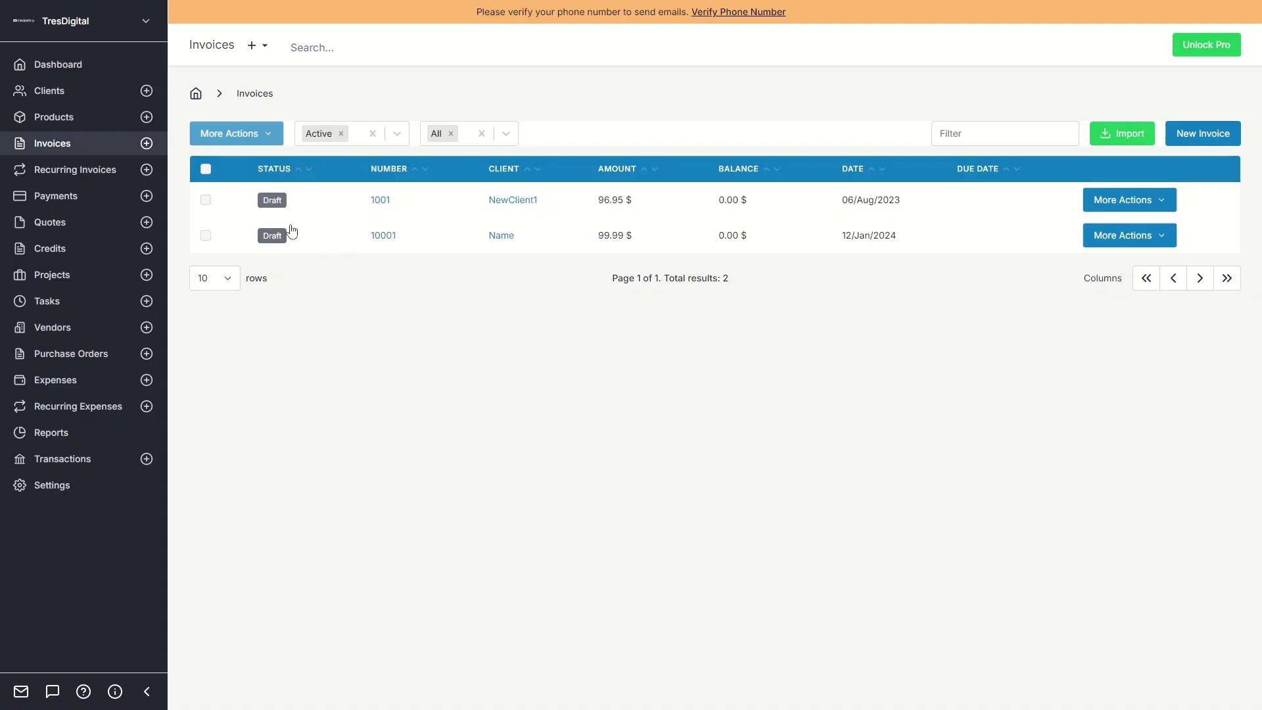
Step: Mark invoice 10001 as paid and reload the list to refresh its status
click(1163, 238)
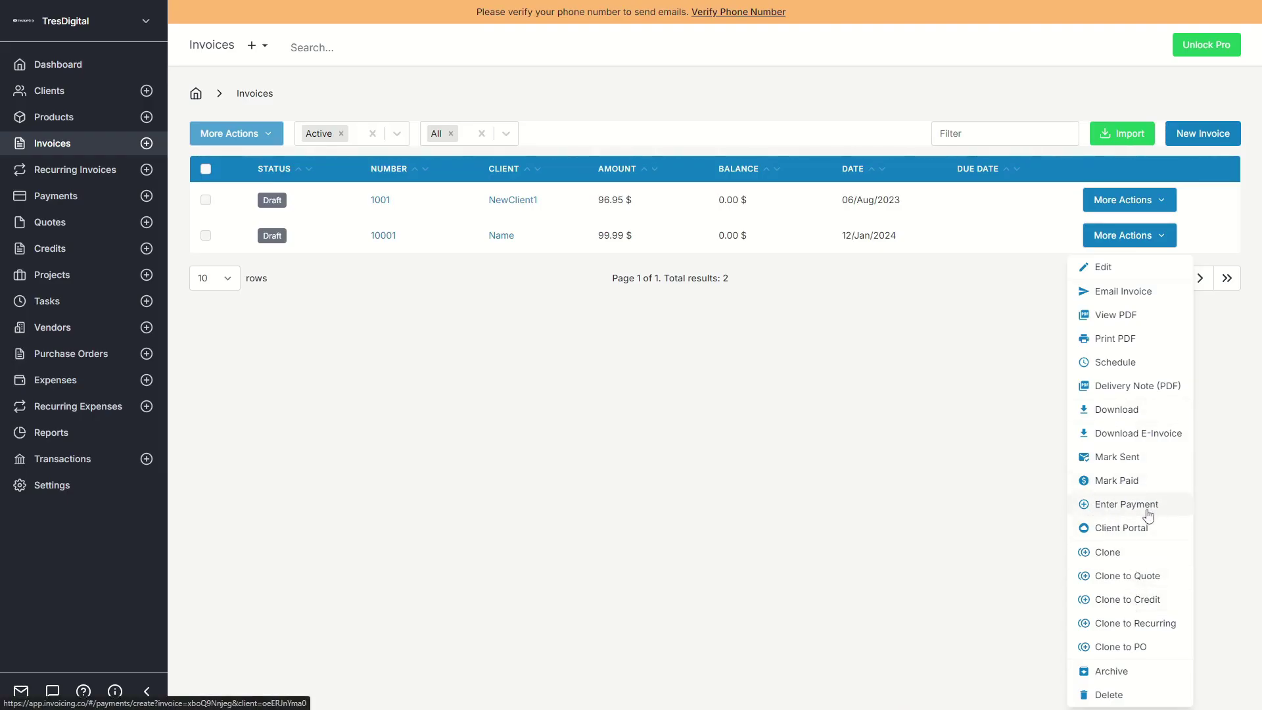
click(1115, 482)
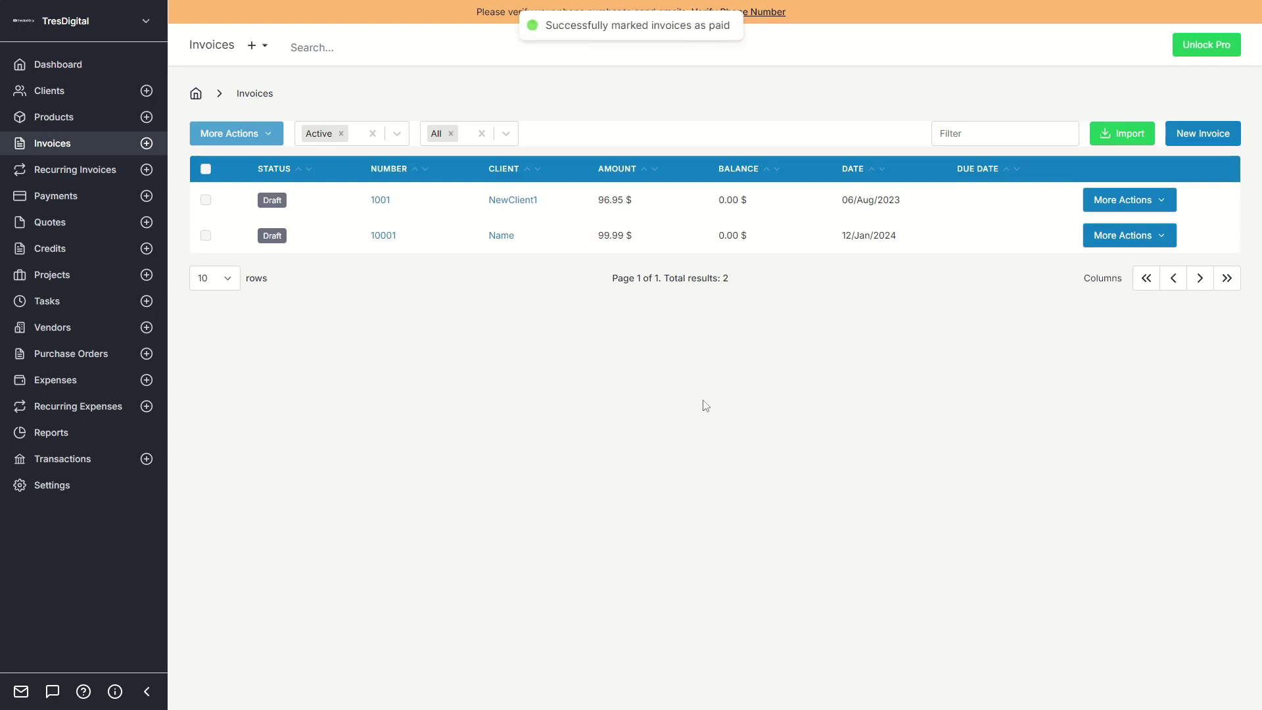
drag(560, 20, 693, 55)
click(491, 344)
key(F5)
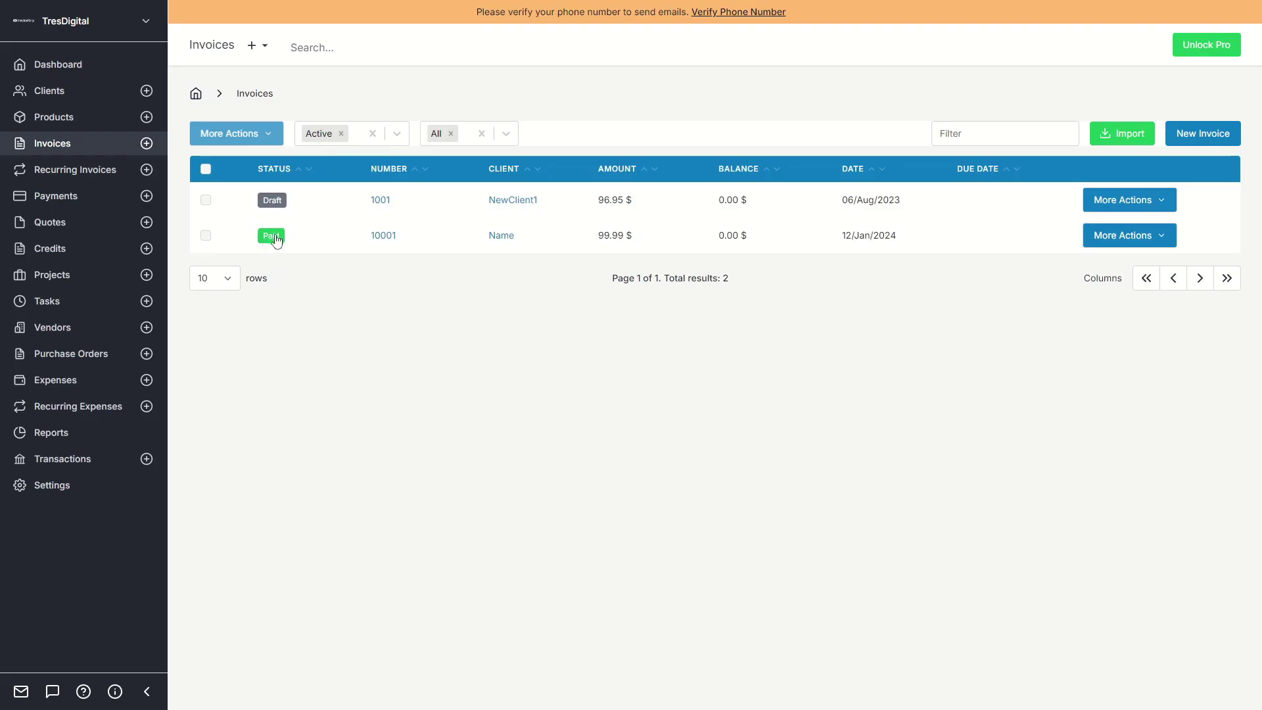
Step: Check dashboard invoices and payments at 99.99 $, expenses and outstanding at 0.00 $, then return to Invoices
click(60, 63)
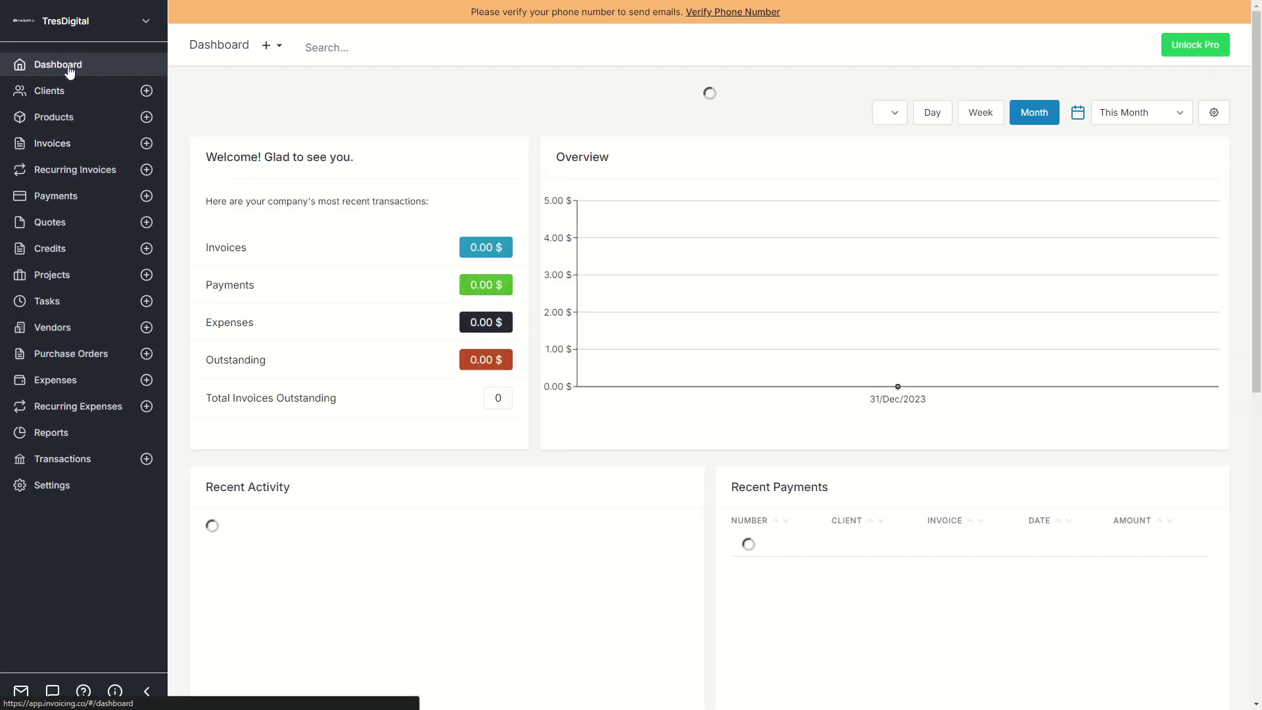
mouse_move(603, 207)
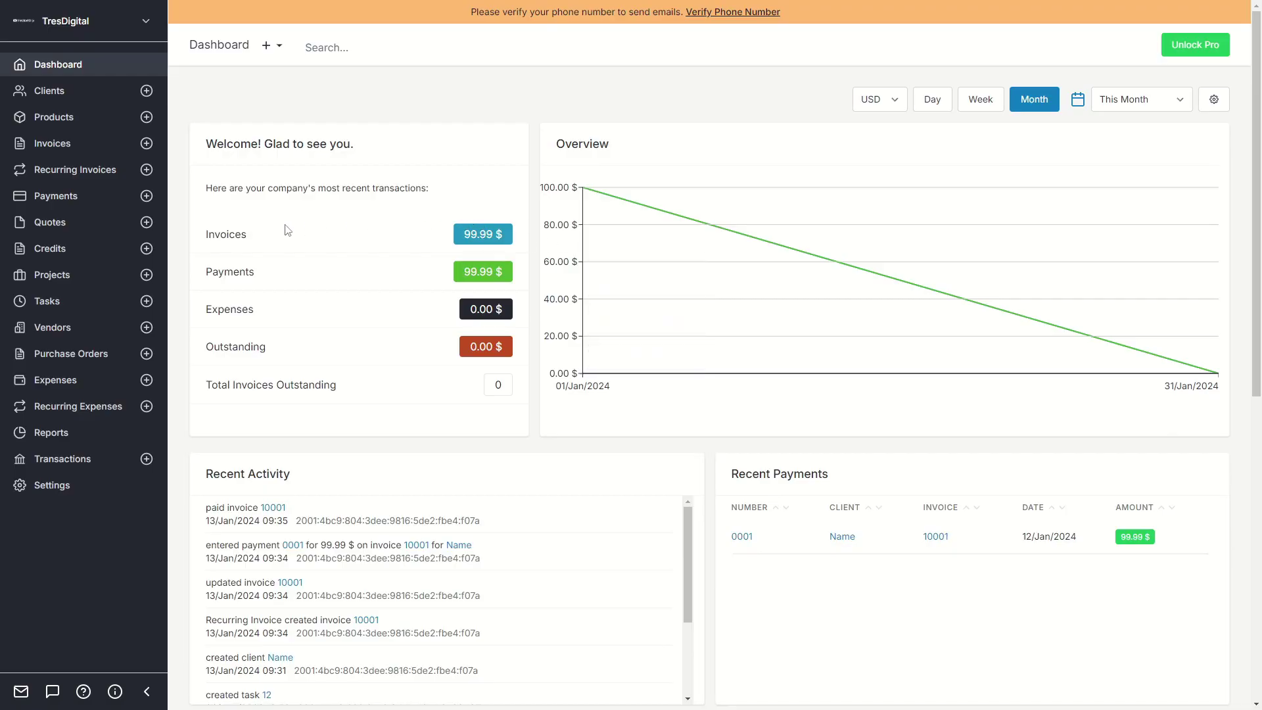
drag(209, 234, 311, 279)
drag(219, 273, 488, 276)
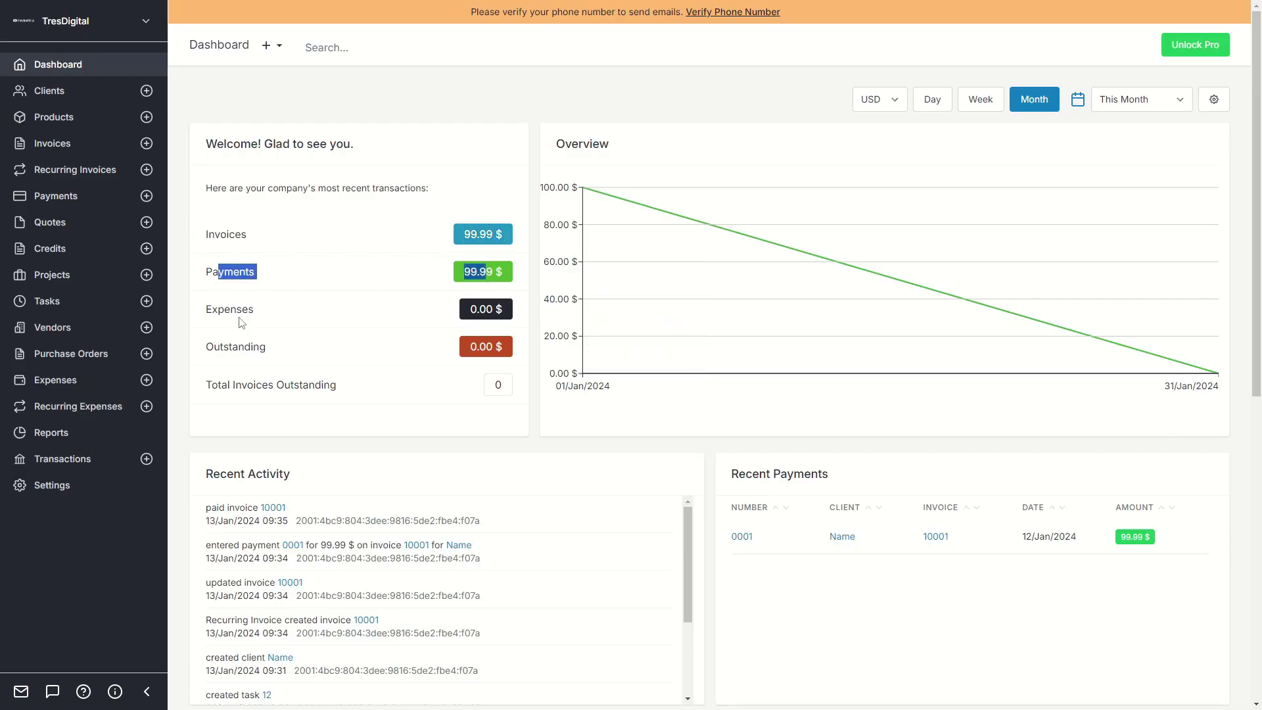
triple_click(474, 312)
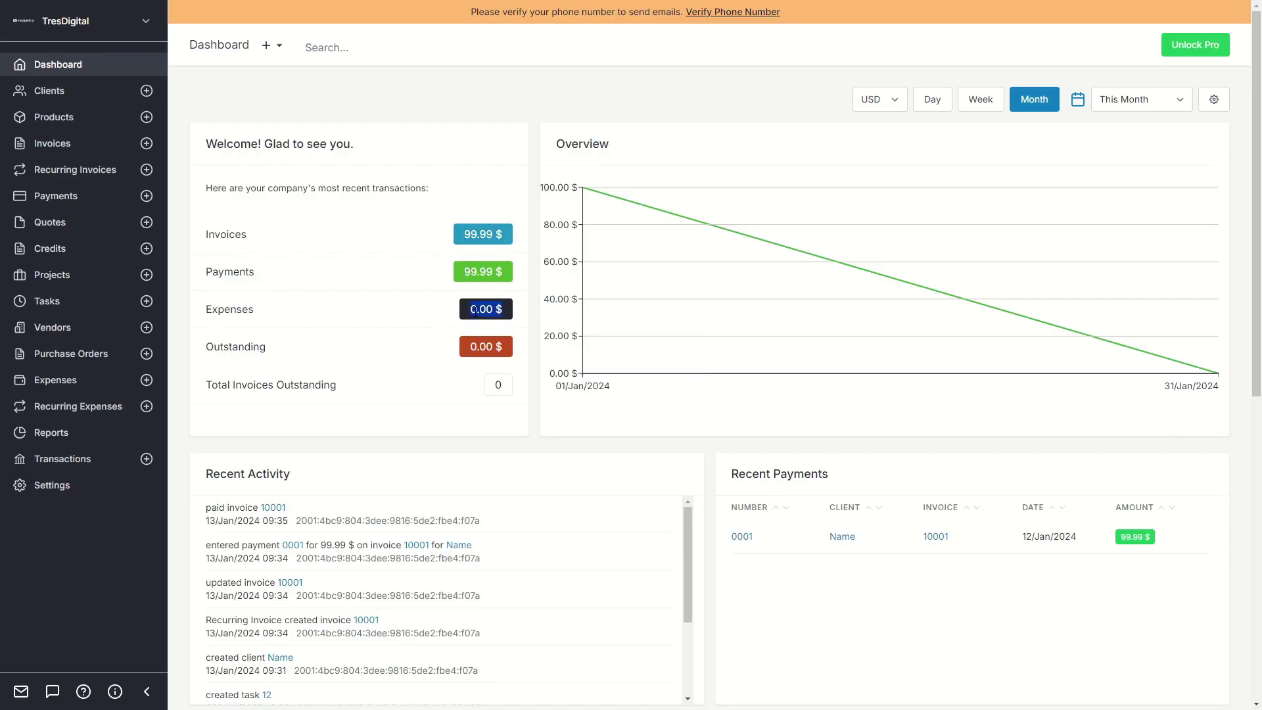
triple_click(479, 343)
click(385, 355)
scroll(809, 282, down, 5)
scroll(462, 213, up, 5)
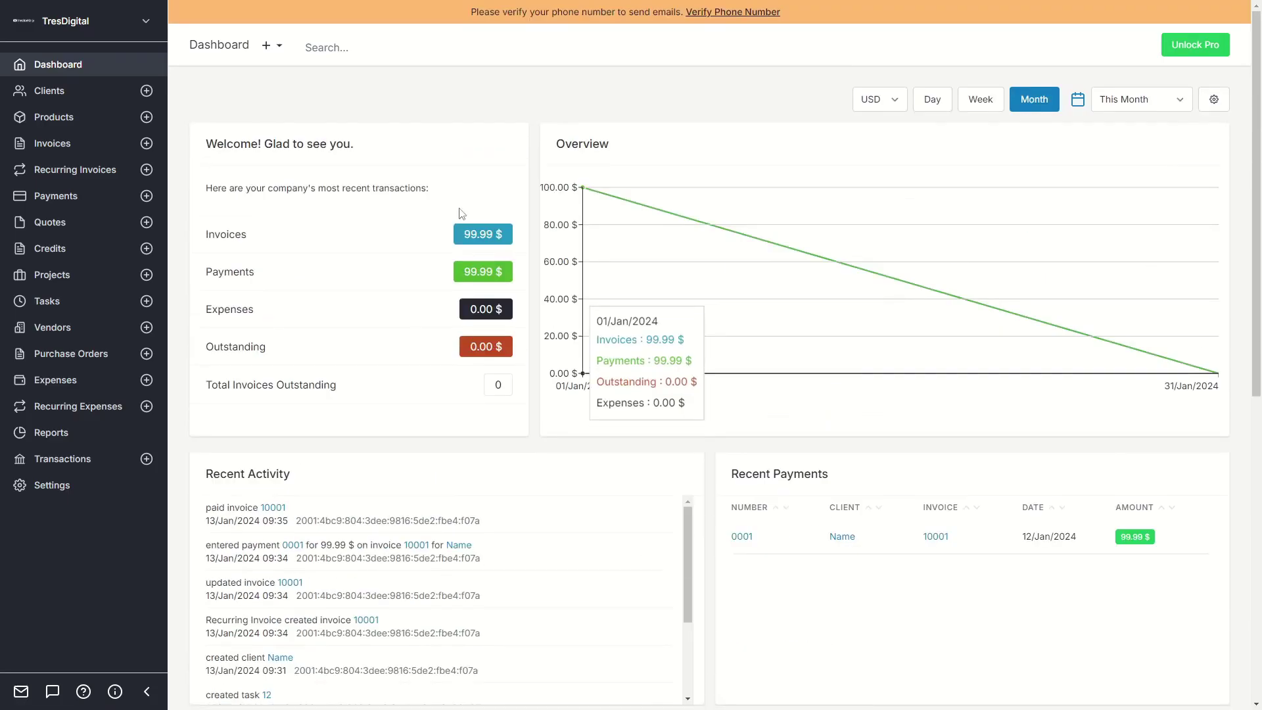
click(60, 144)
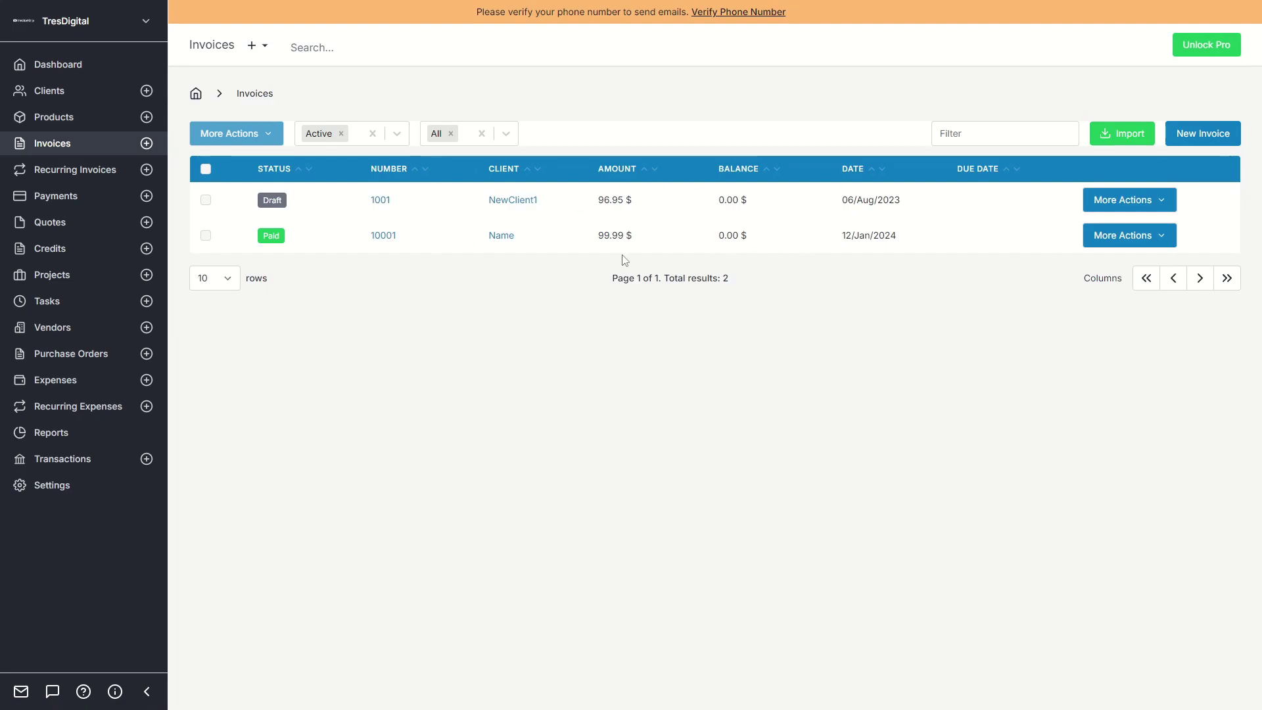
Step: Start a new payment for NewClient1 with an amount received of 99.99
click(66, 170)
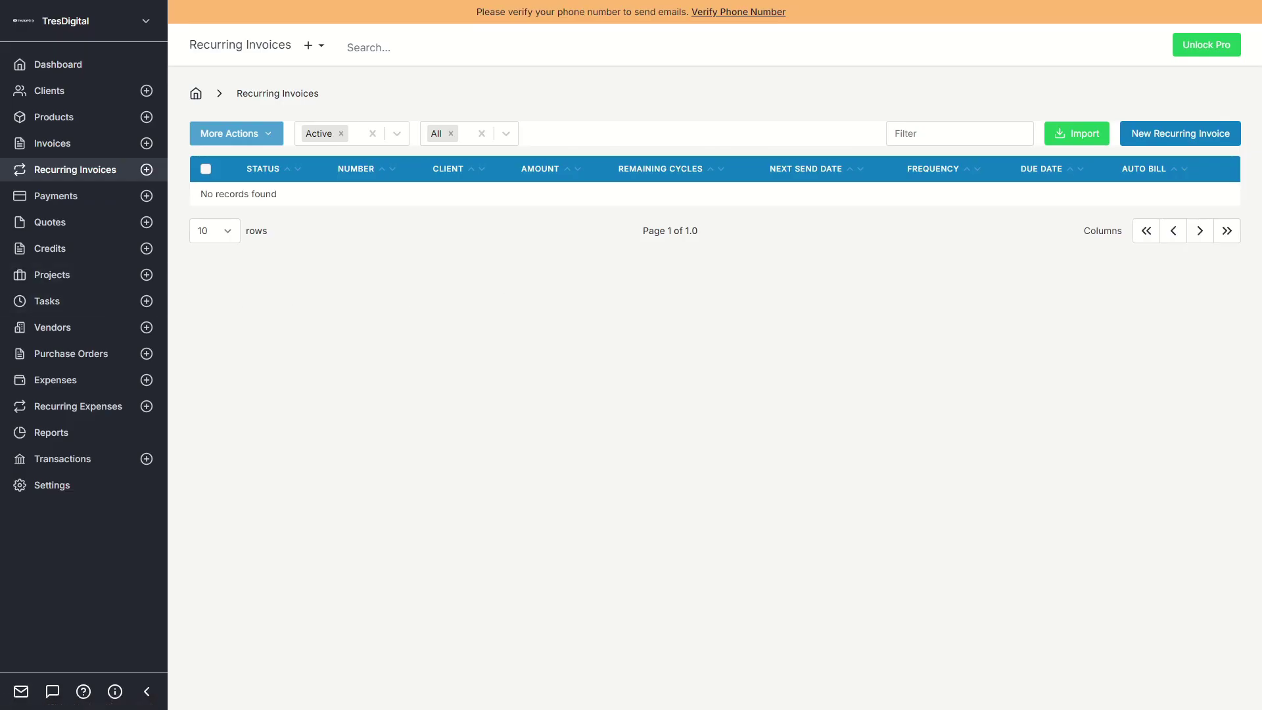
click(62, 195)
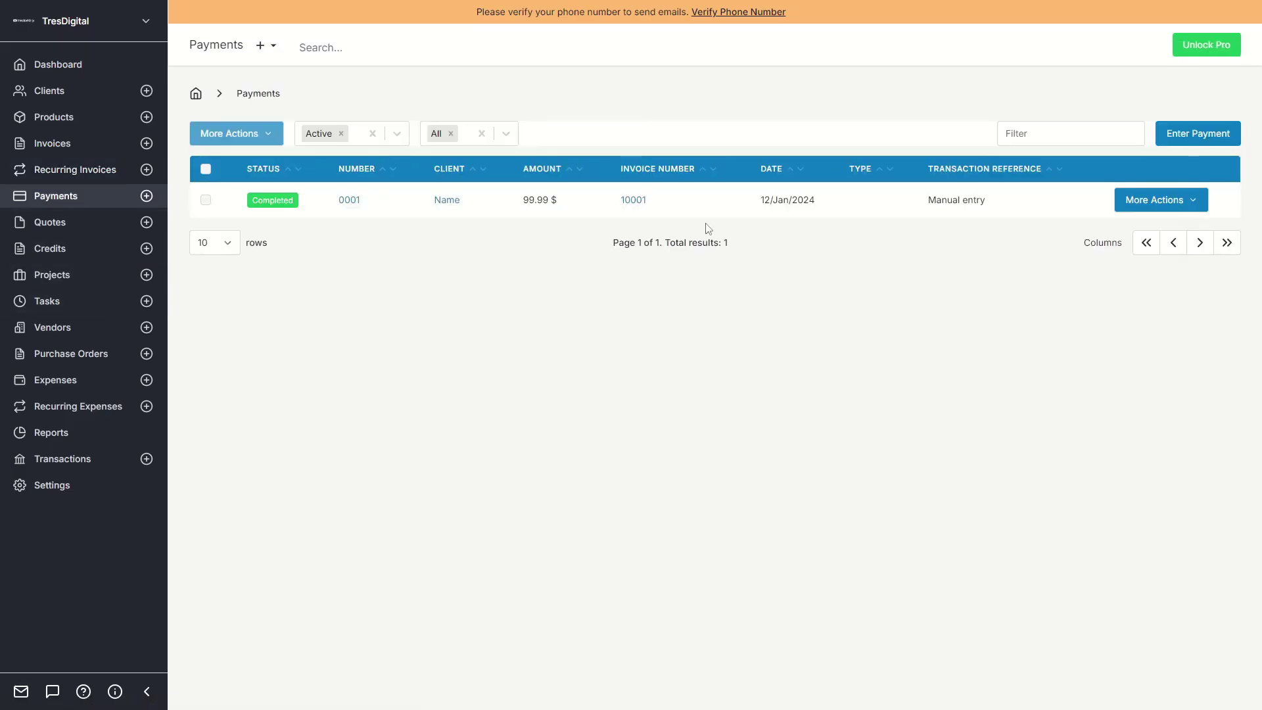
click(1193, 139)
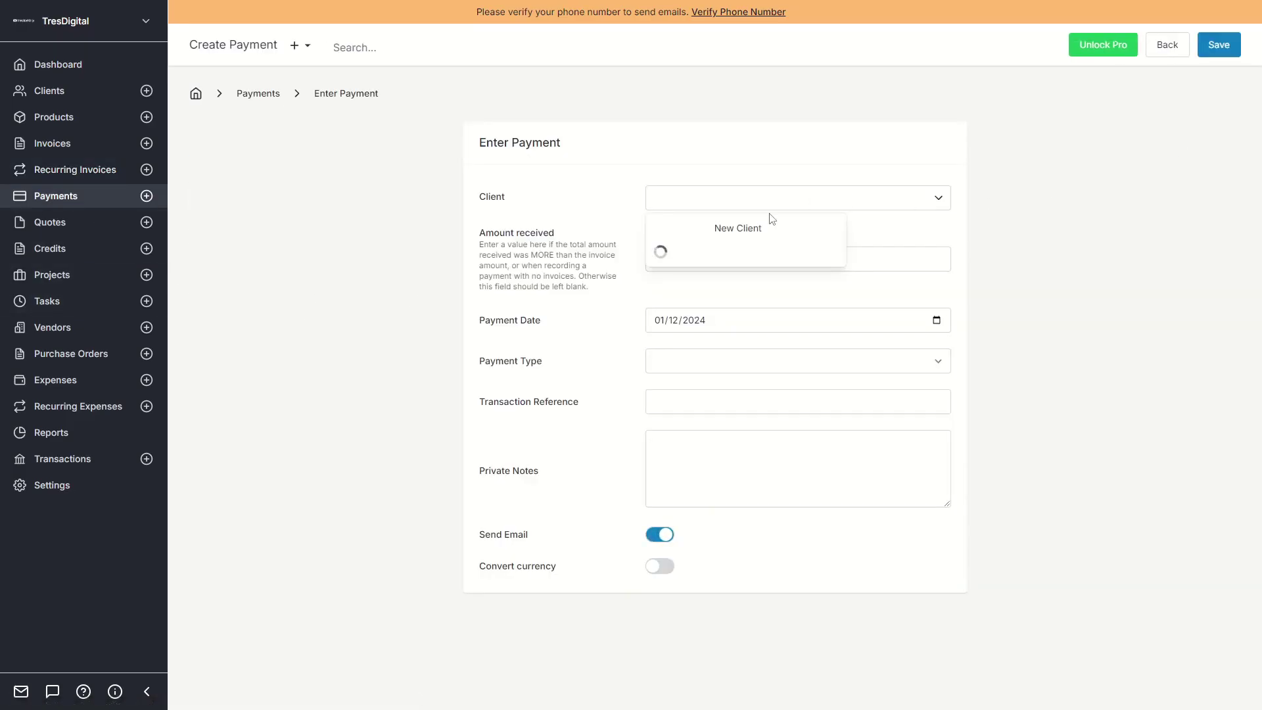
click(681, 251)
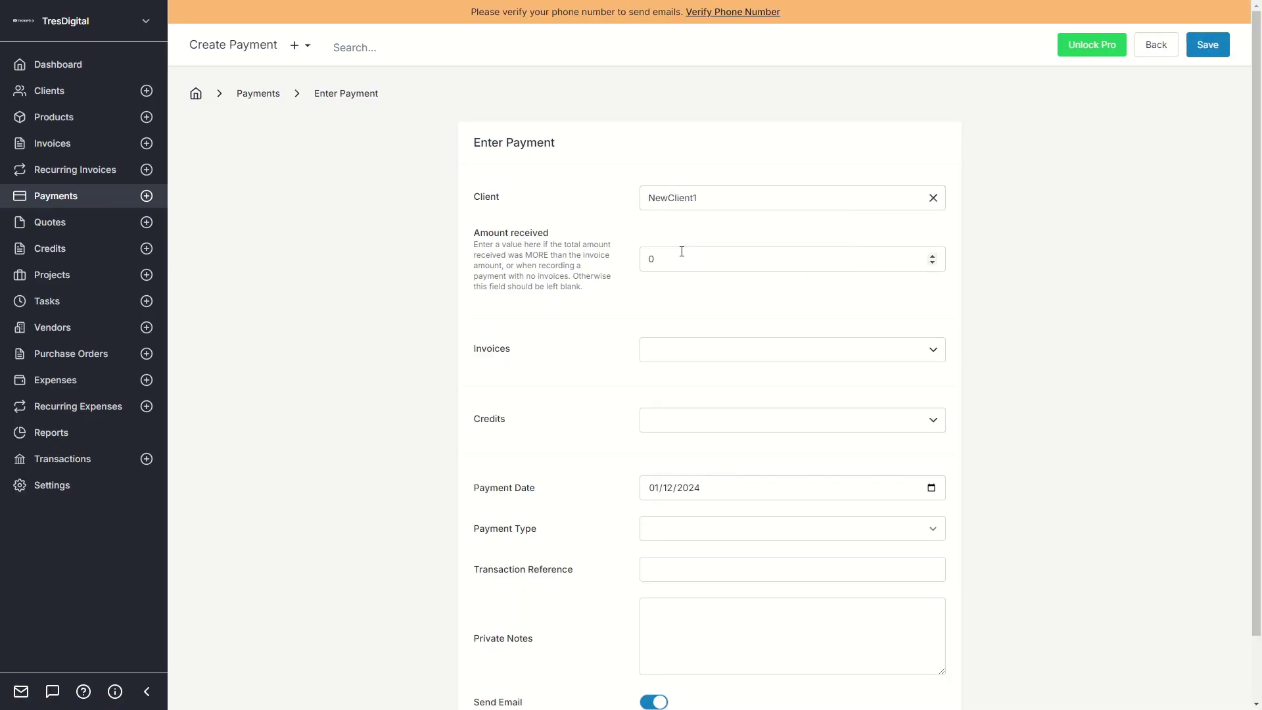
click(715, 258)
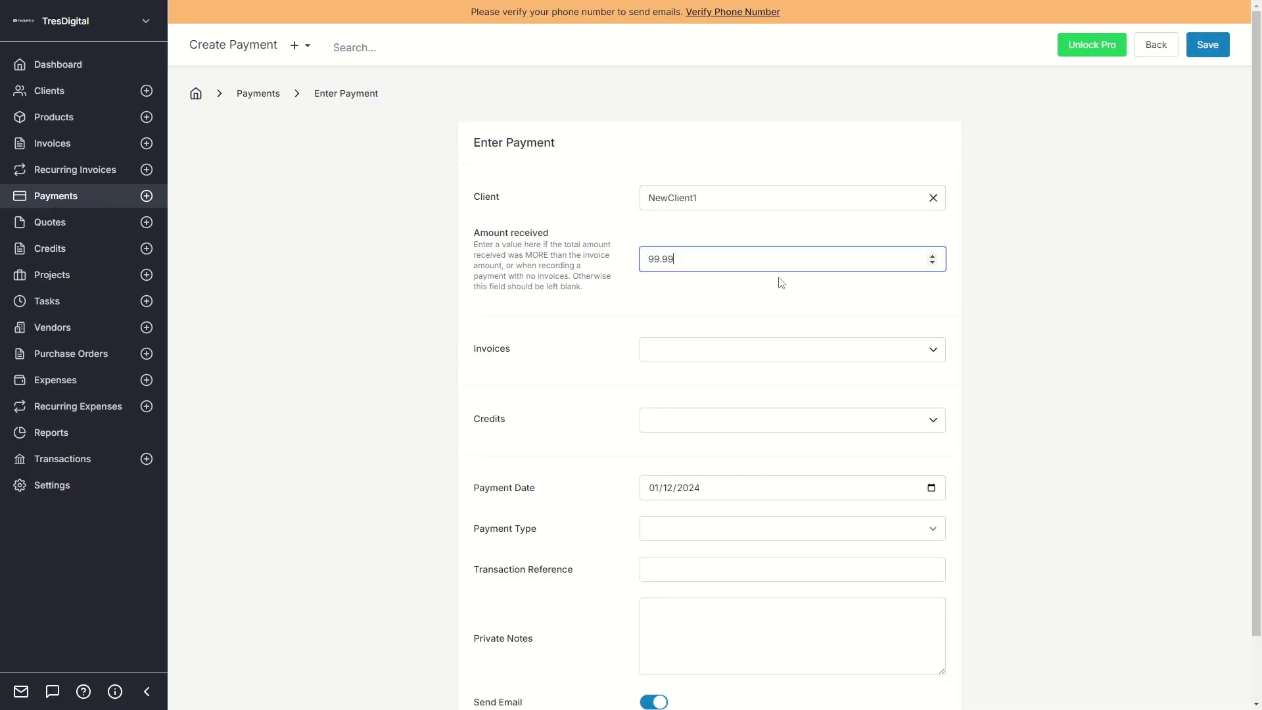
click(541, 324)
Step: Check the invoices and credits lists, then set the payment type to Cash App
click(682, 345)
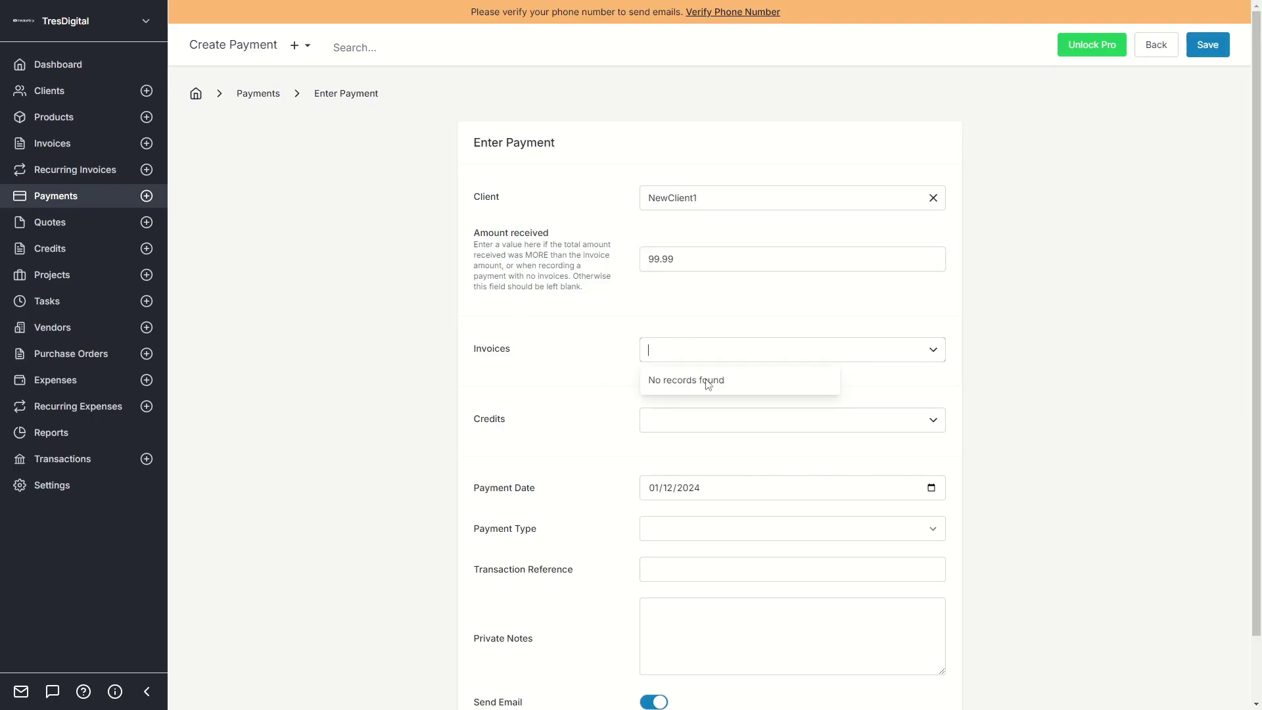
click(427, 363)
scroll(431, 394, down, 2)
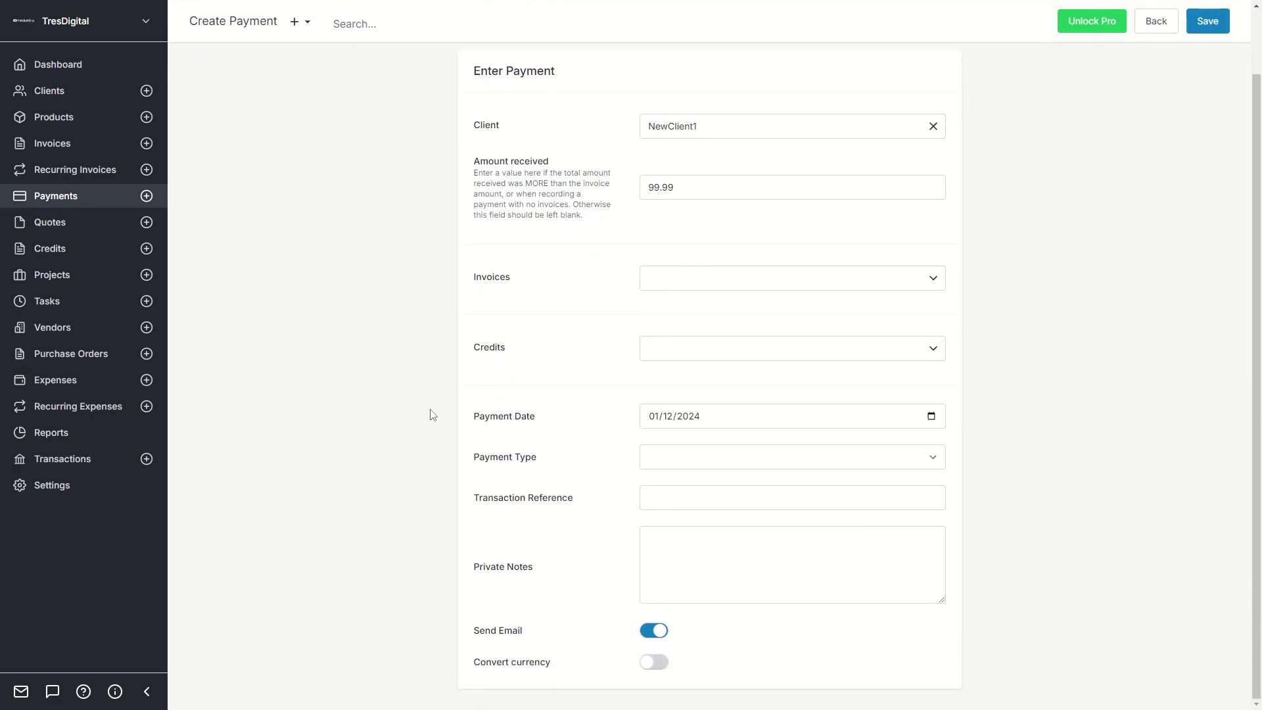
click(716, 359)
click(542, 359)
click(704, 455)
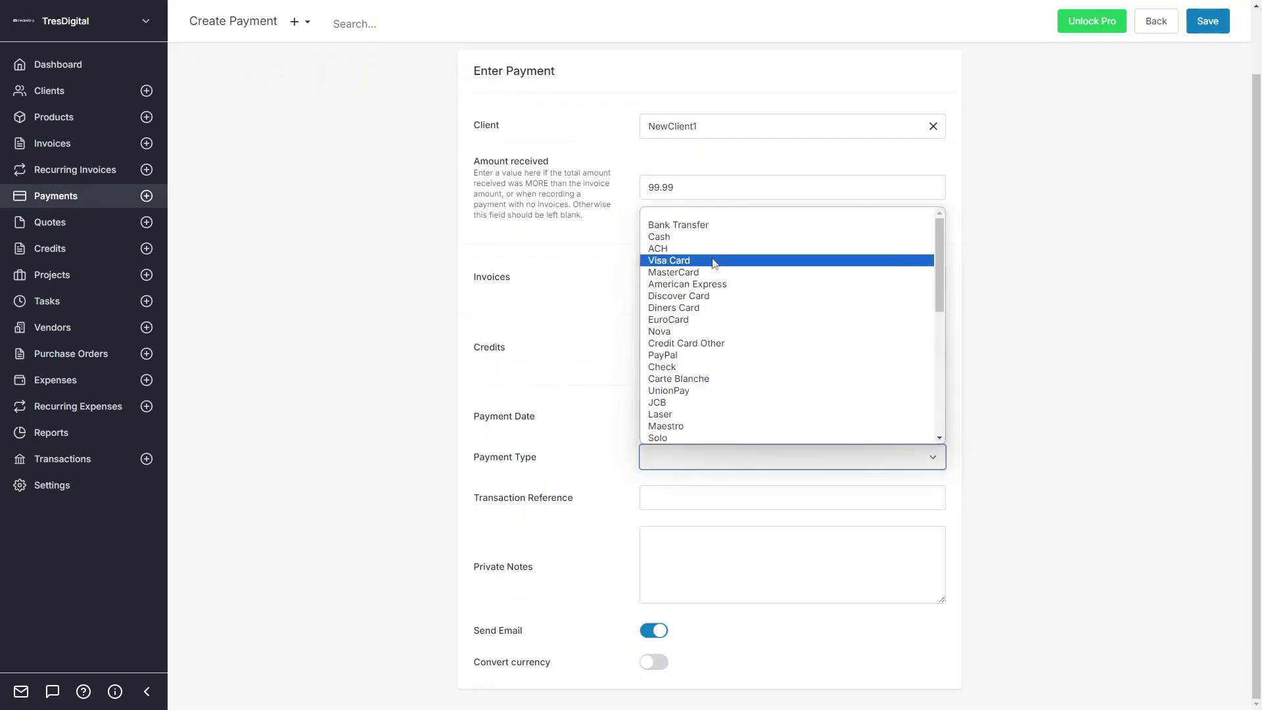
scroll(729, 316, down, 5)
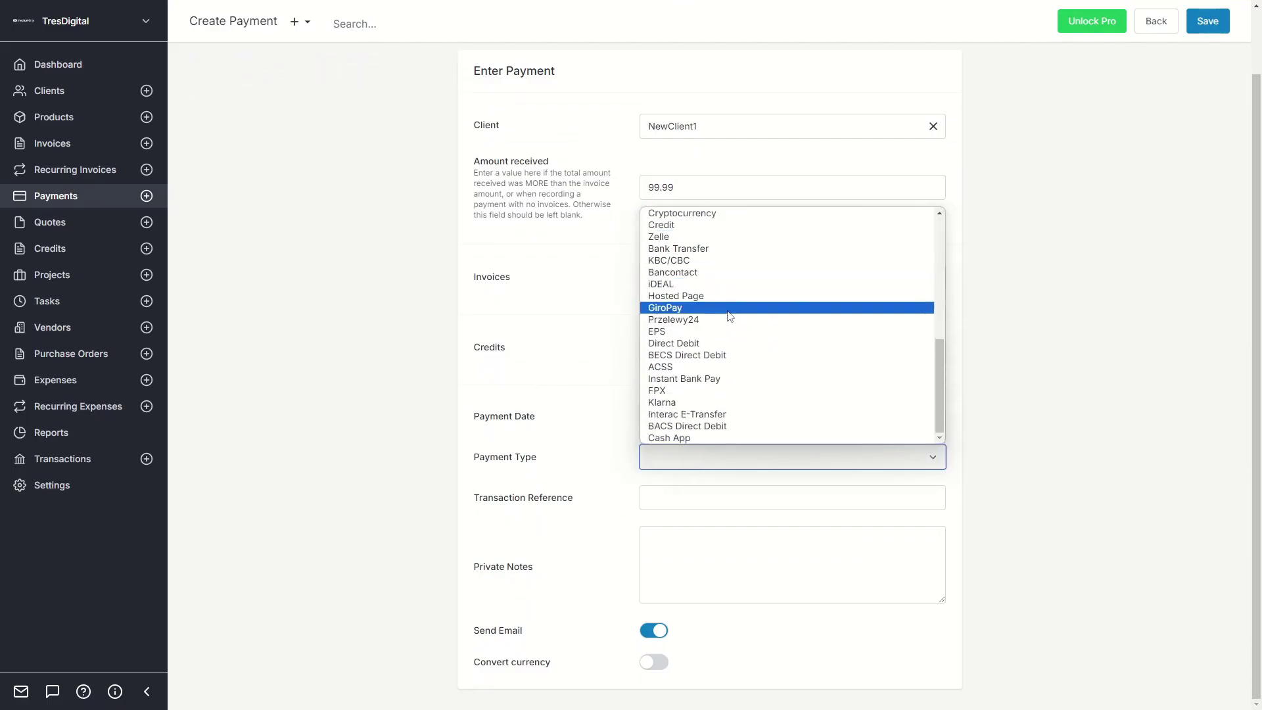
click(696, 438)
click(687, 497)
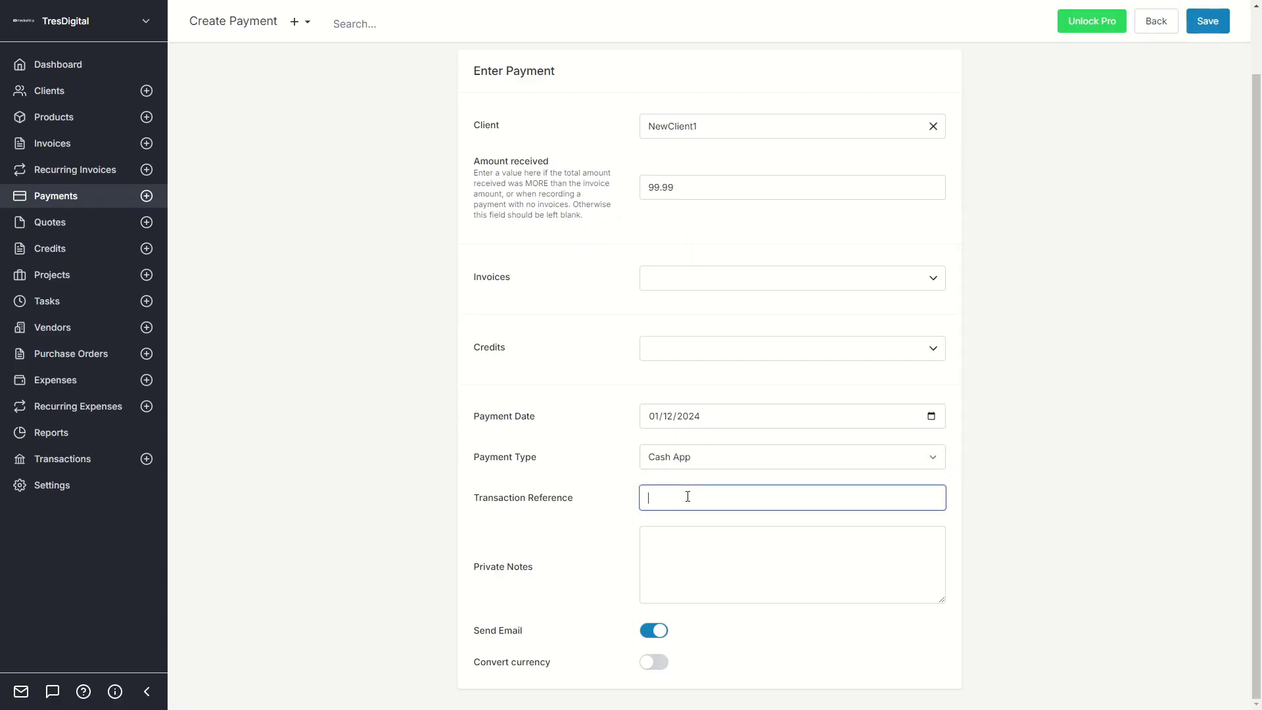
Step: Enable Send Email and Convert currency, then return to the Payments list
click(653, 633)
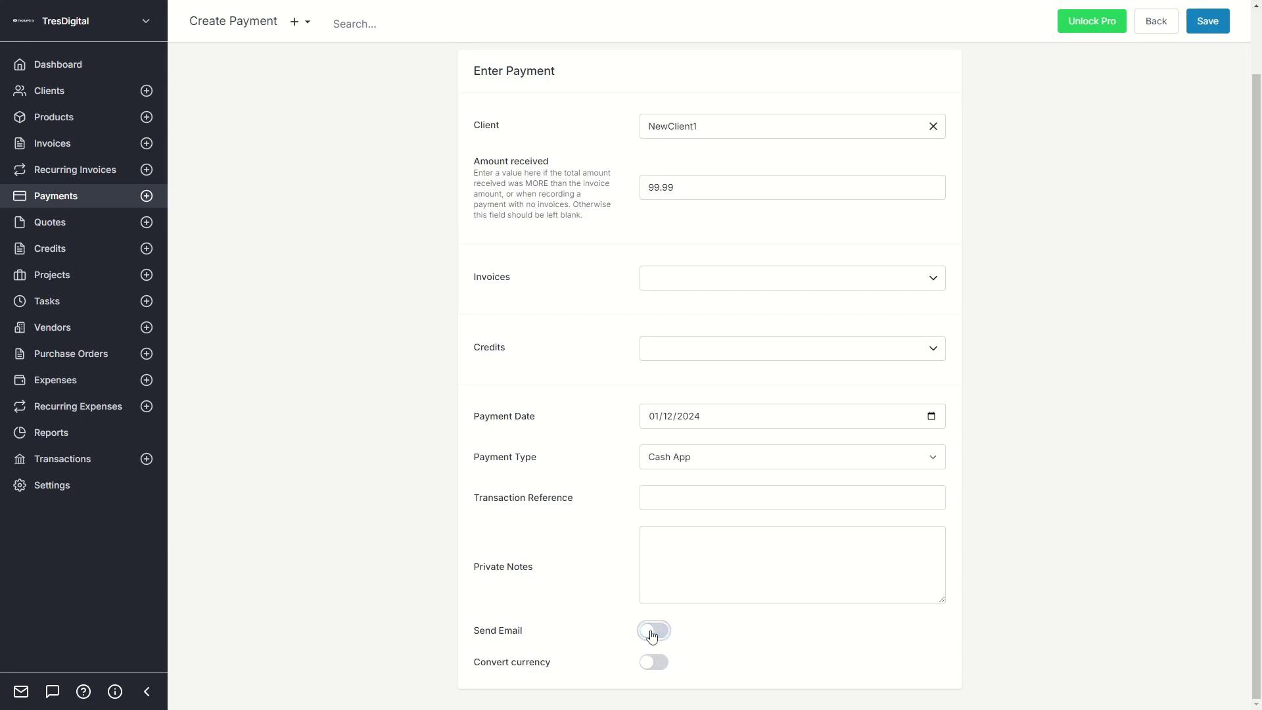
right_click(653, 636)
click(653, 632)
click(654, 662)
scroll(705, 576, down, 2)
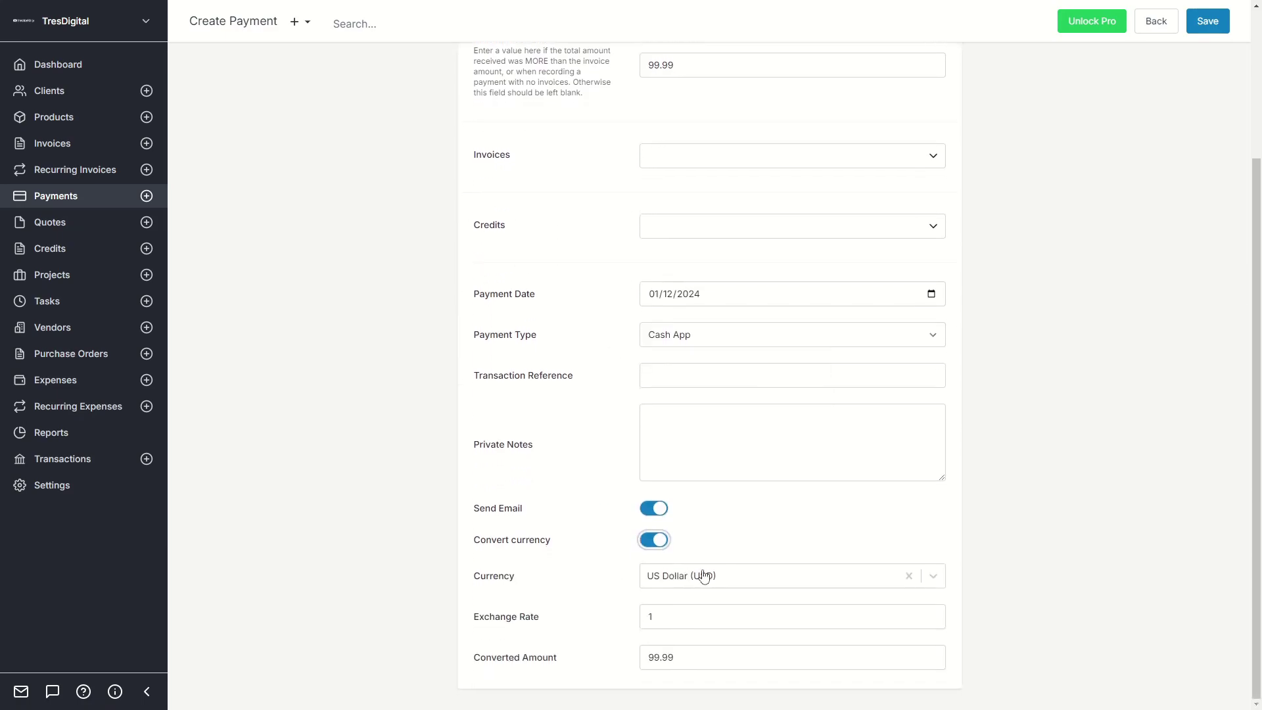
scroll(1066, 137, up, 3)
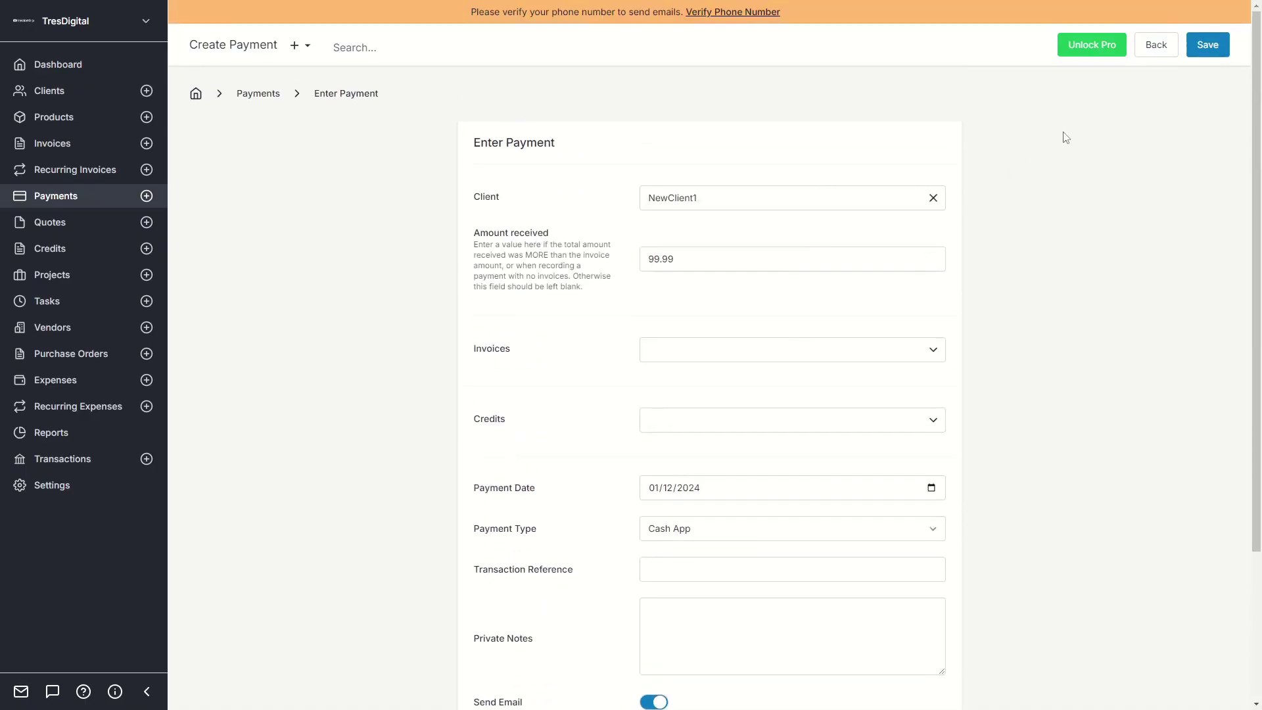
click(1151, 45)
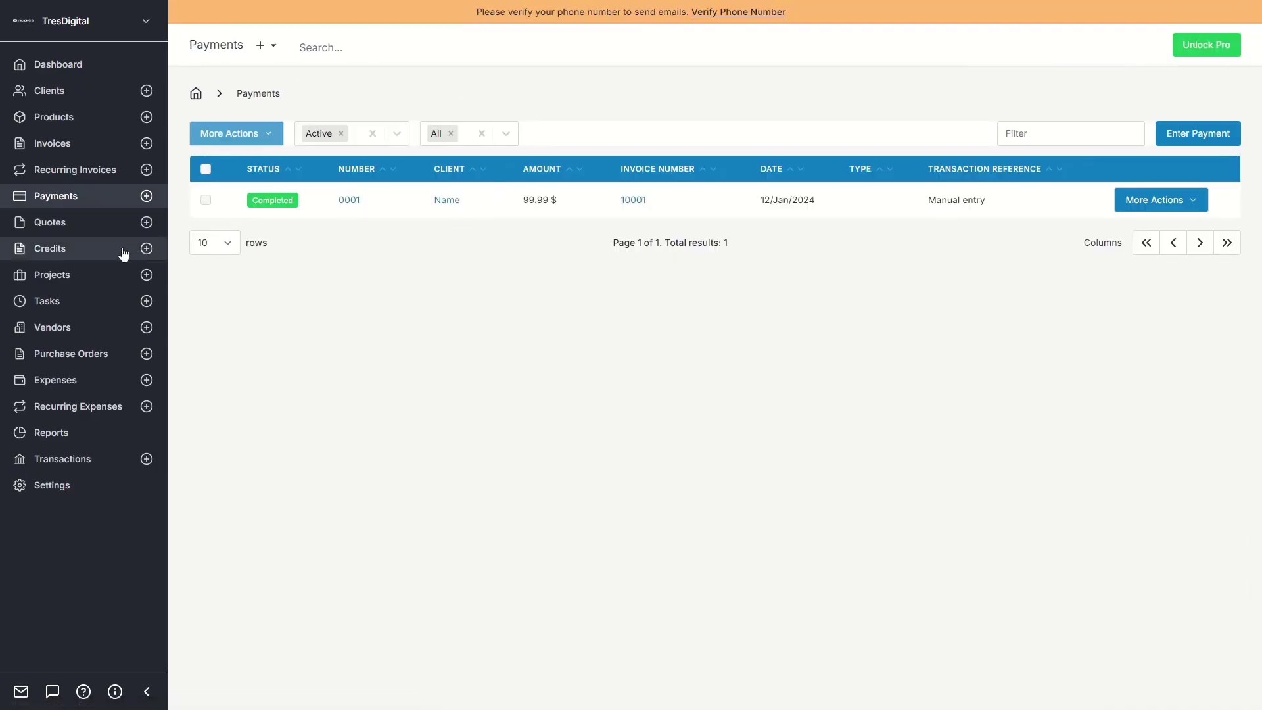
Step: Visit Quotes and abandon a newly started quote
click(65, 224)
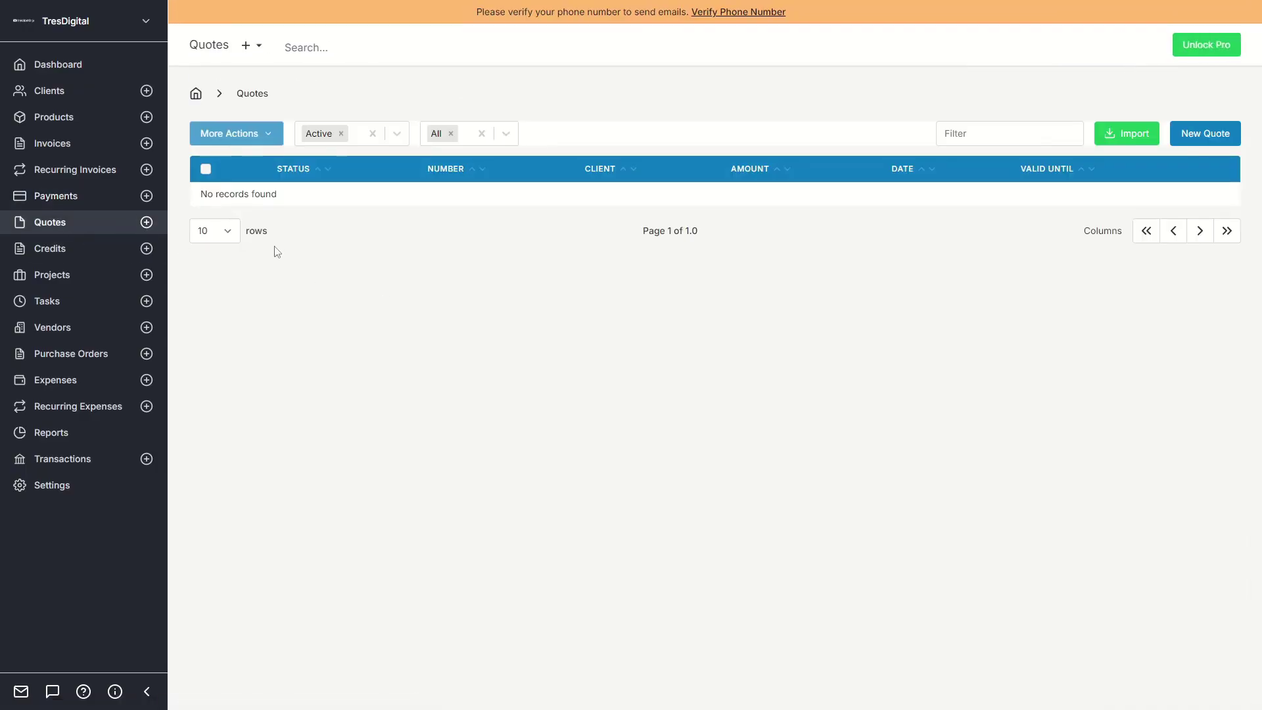
click(1195, 137)
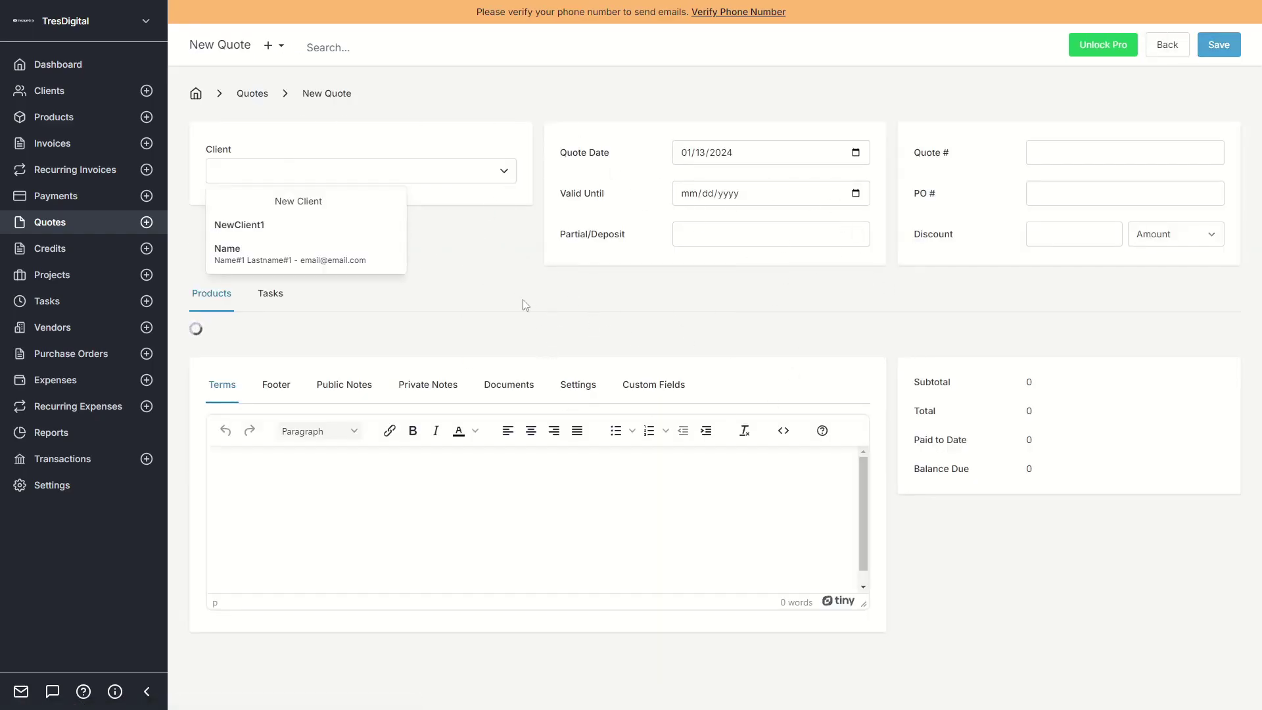
key(alt+Left)
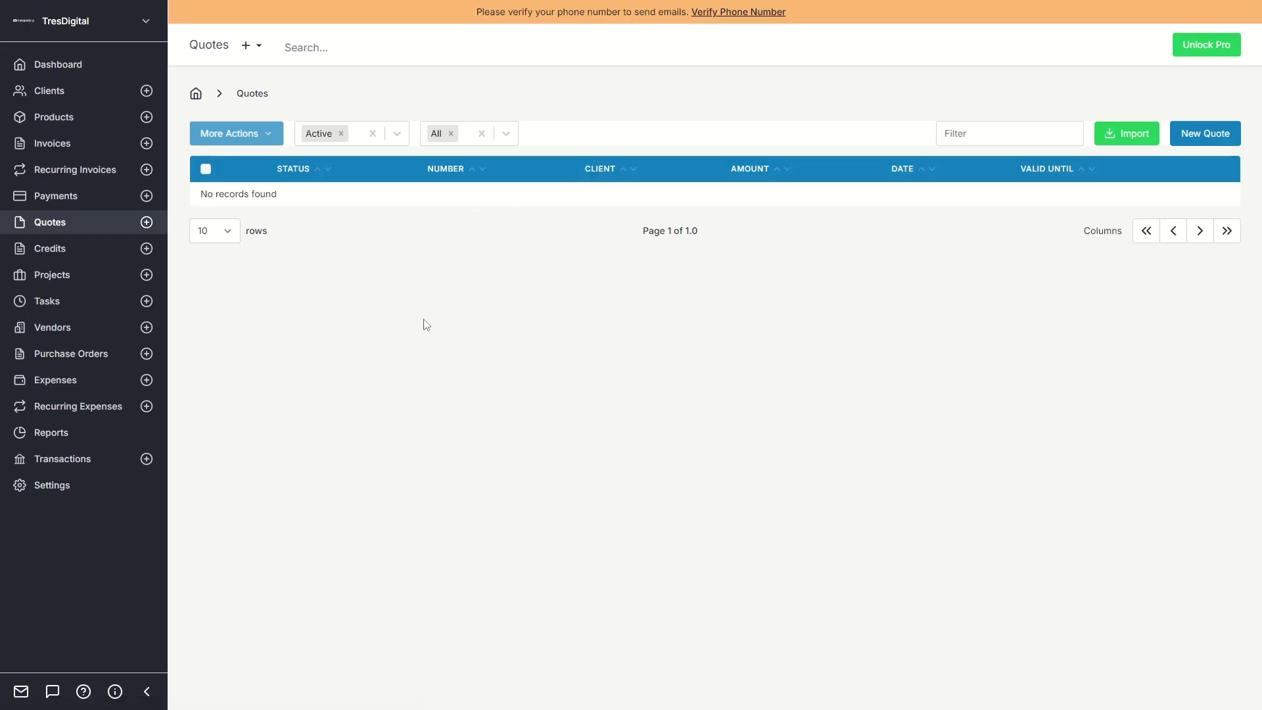
Step: Browse Credits, Projects and Tasks, then view the tasks as a Kanban board
click(96, 253)
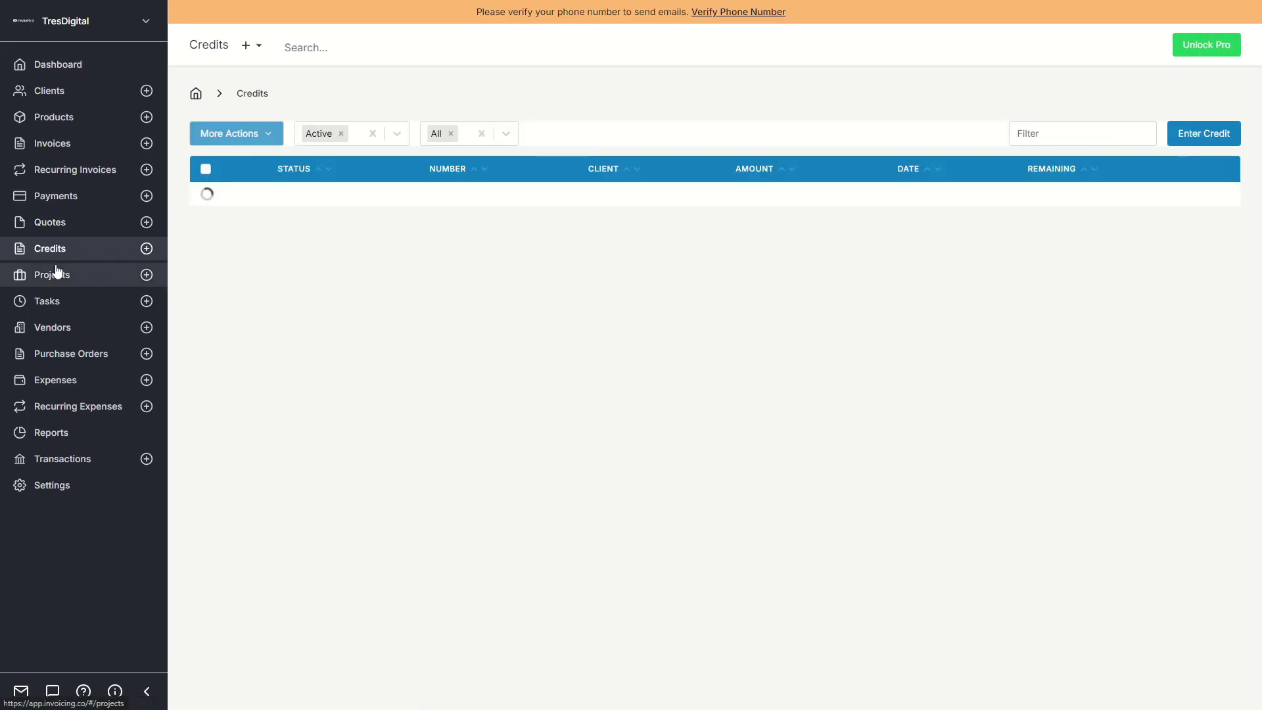
click(56, 282)
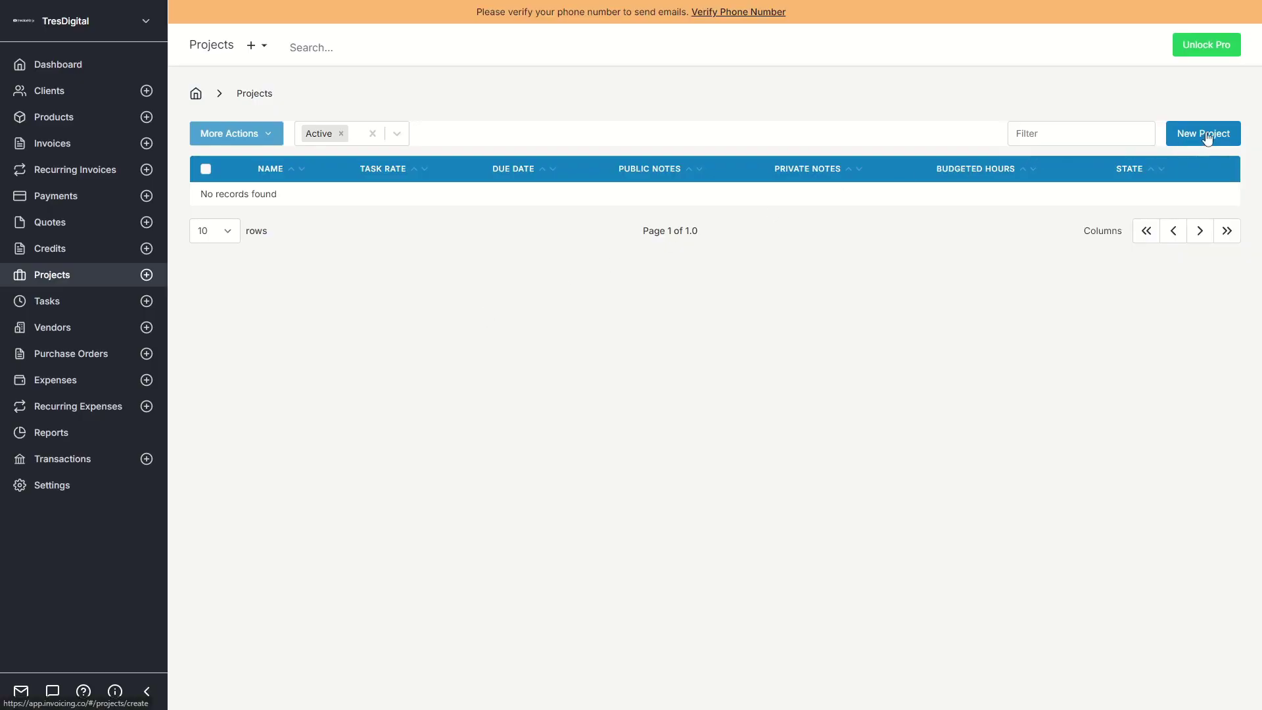
click(81, 304)
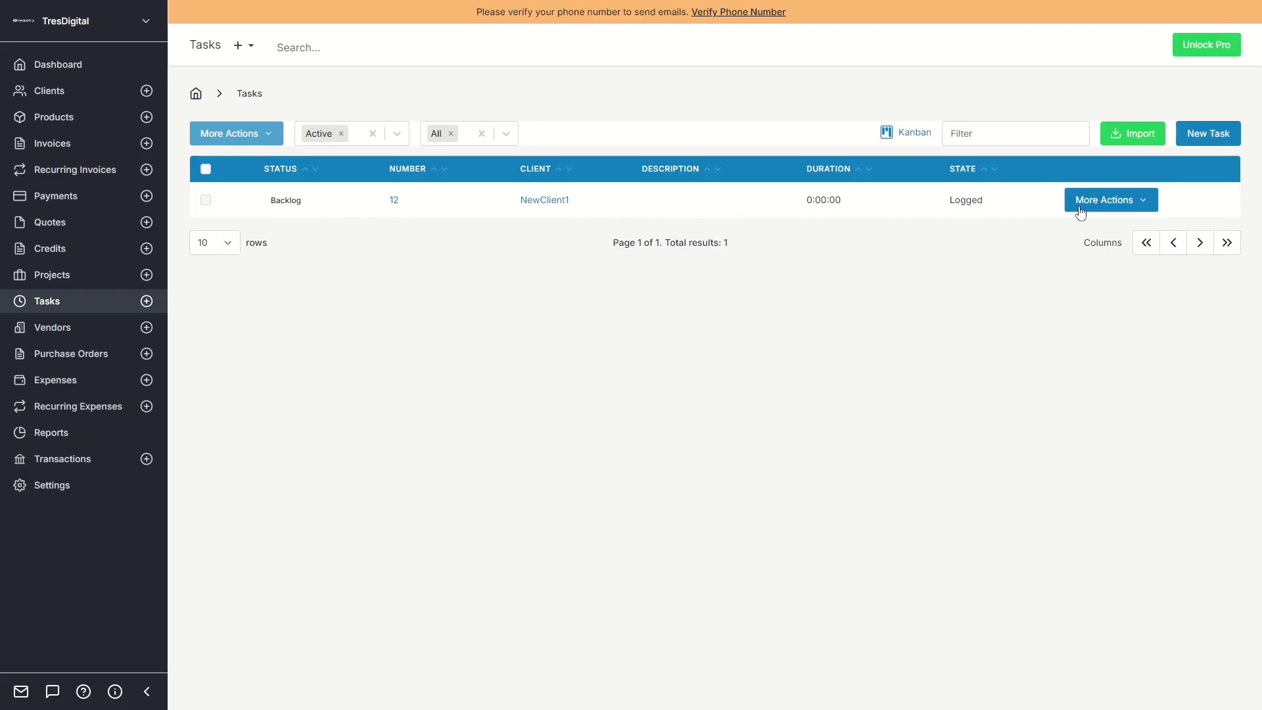
click(1205, 136)
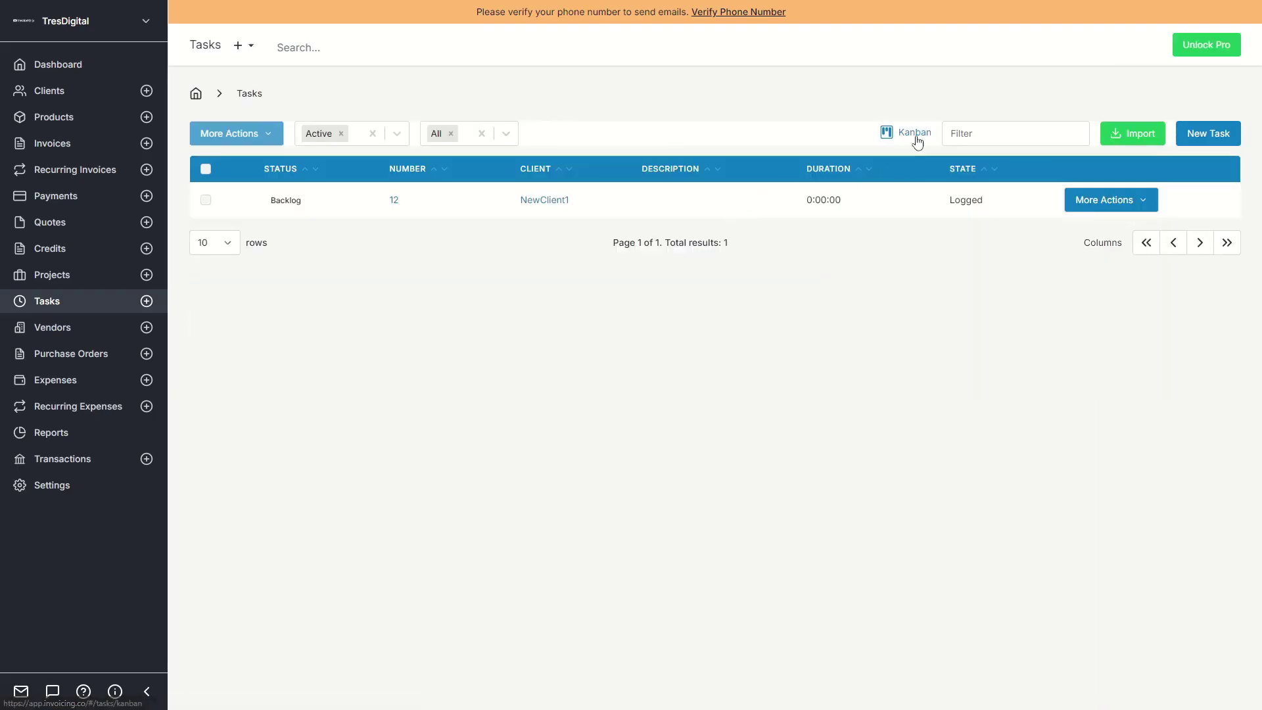
click(915, 133)
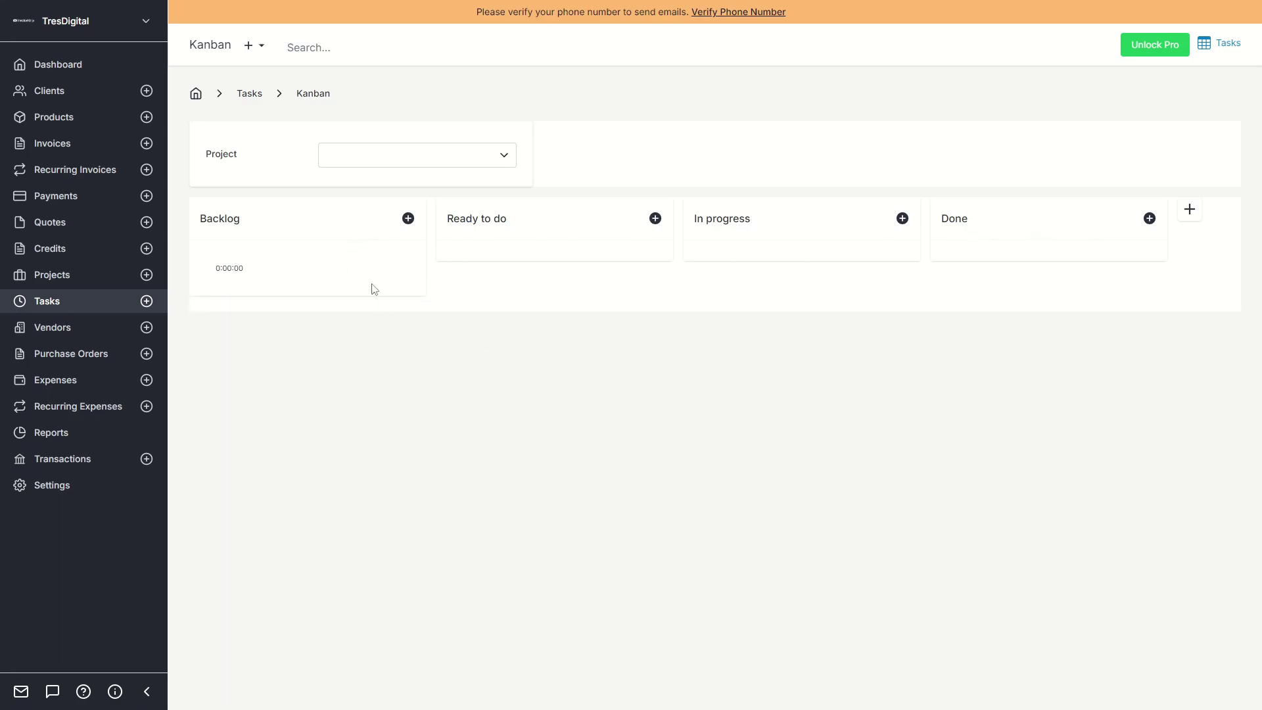
Step: Drag the Backlog task toward Ready to do, then browse Vendors, Purchase Orders, Expenses and Recurring Expenses
drag(245, 268, 463, 297)
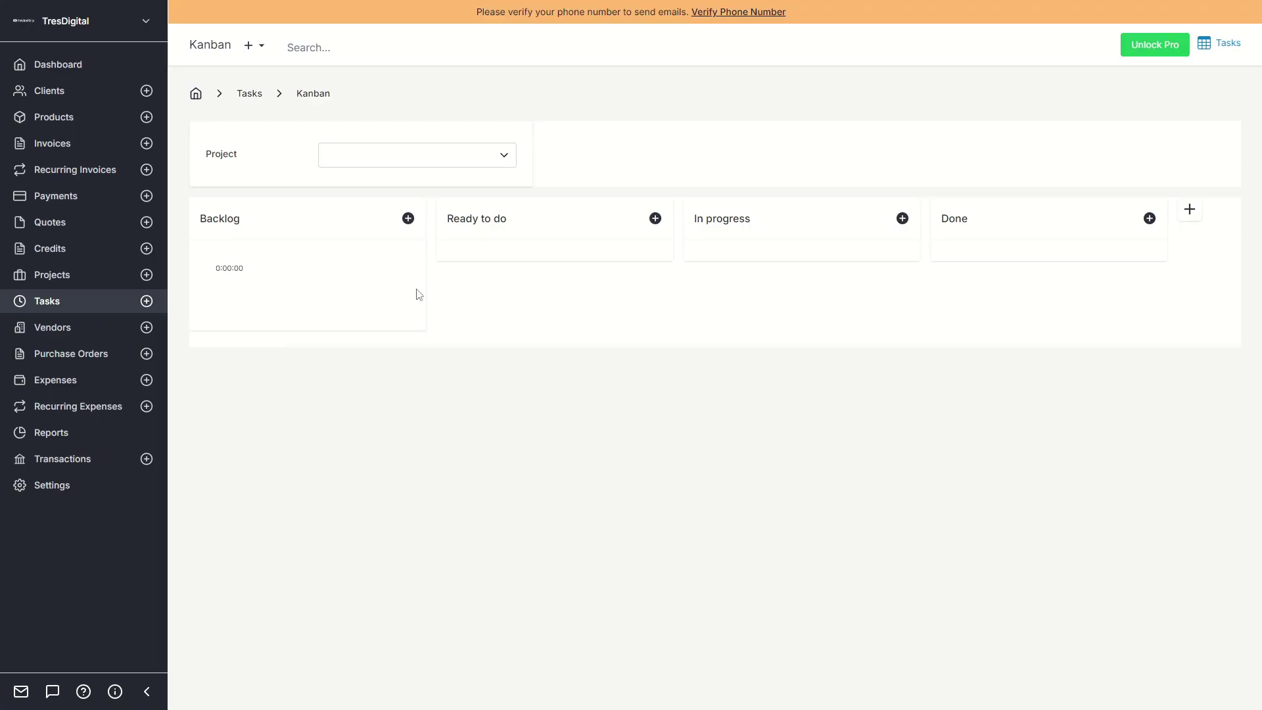
click(72, 329)
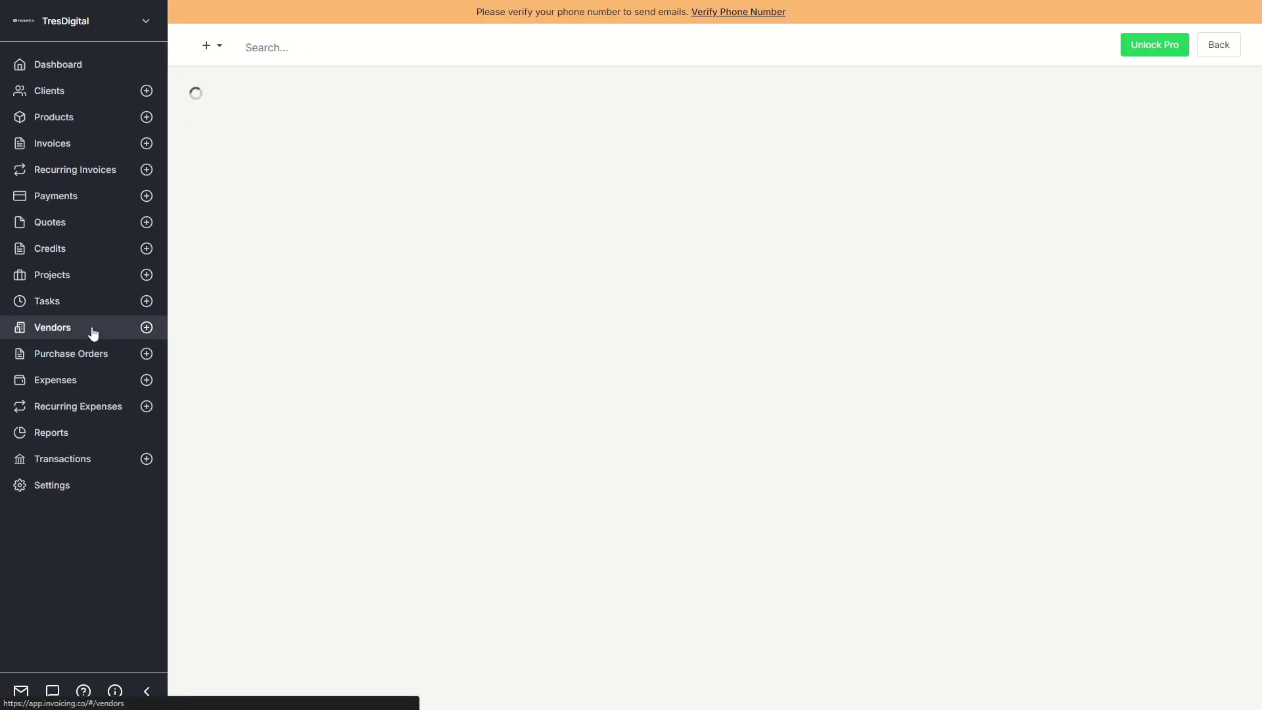
click(57, 360)
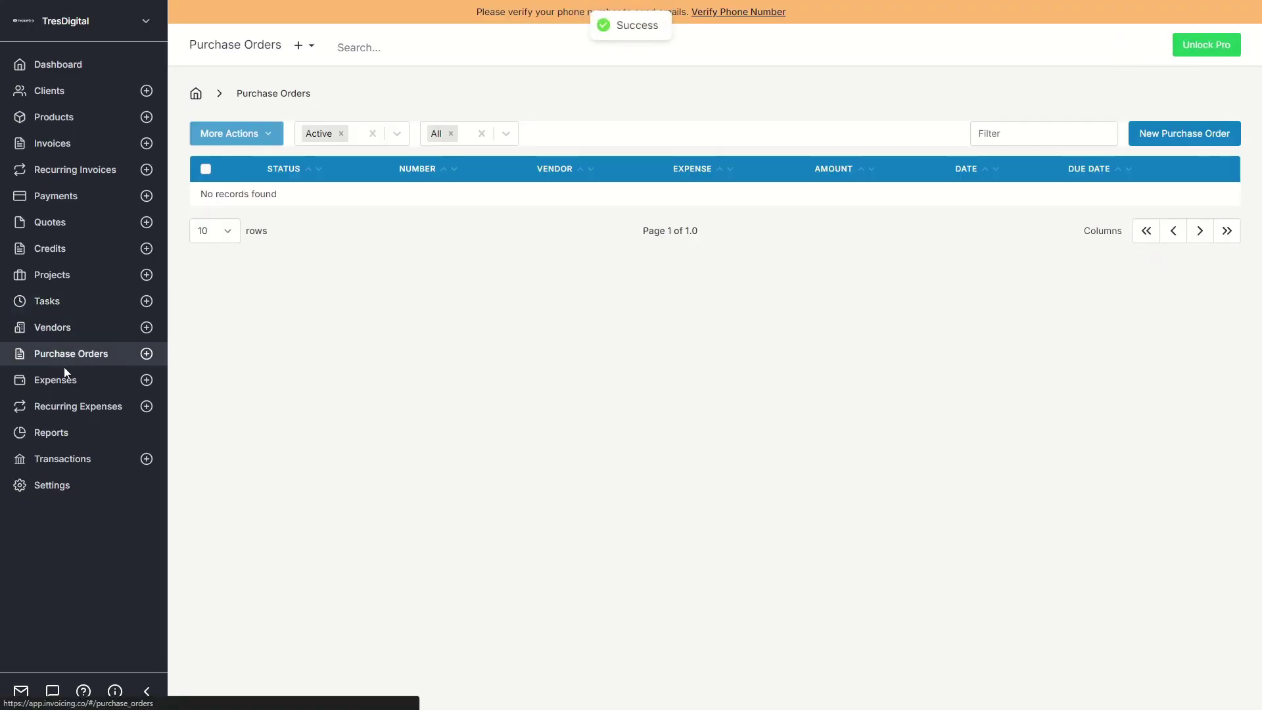
click(56, 379)
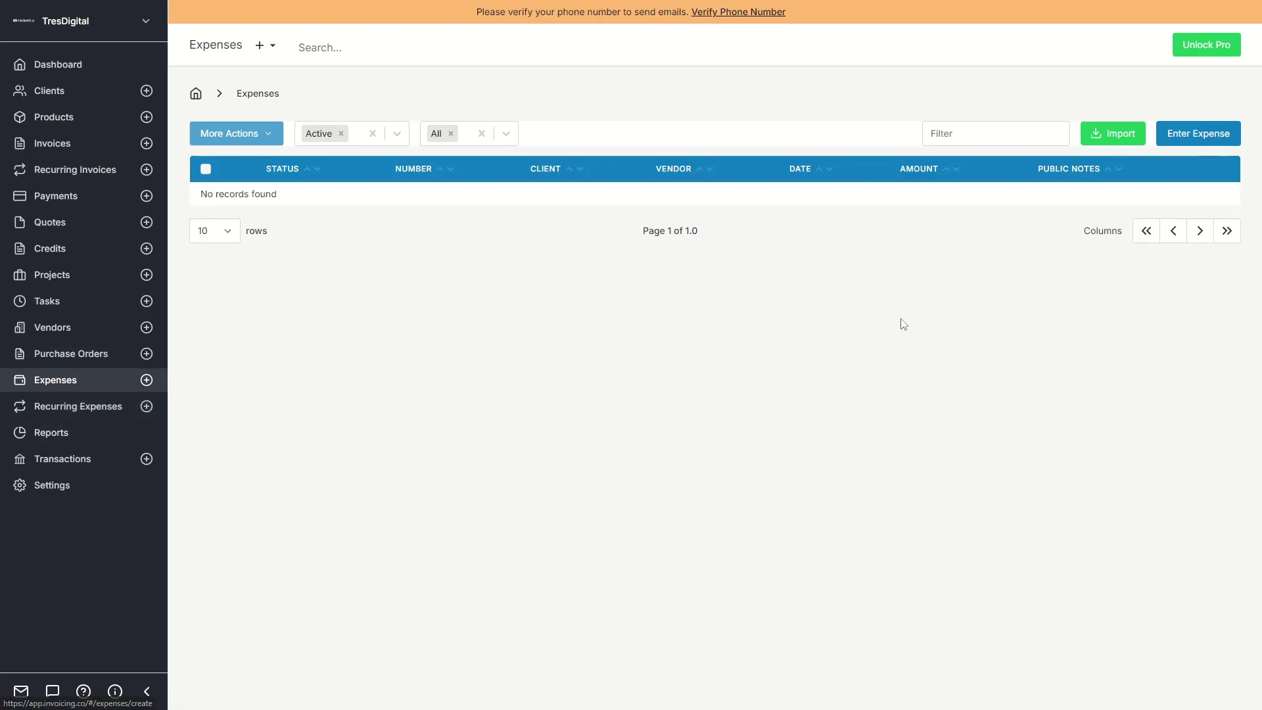
click(61, 405)
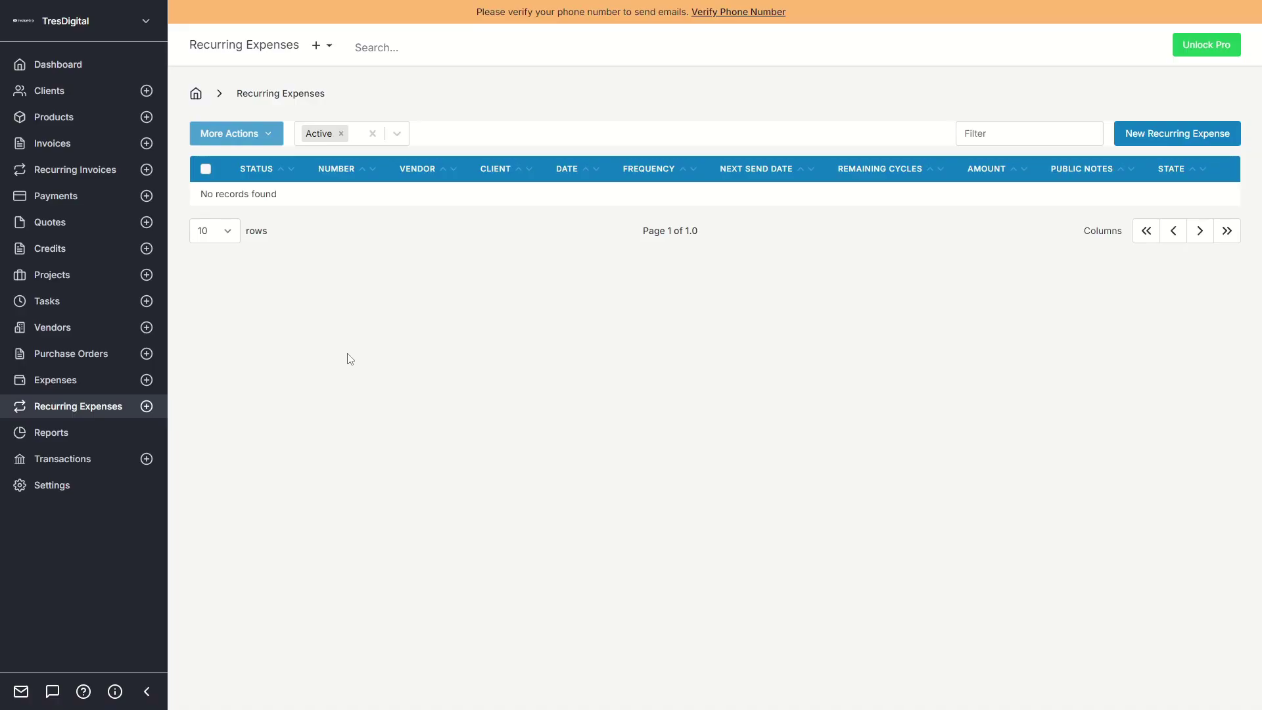
Step: Open Reports keeping Activity as the report type, then go to Transactions
click(58, 438)
click(447, 160)
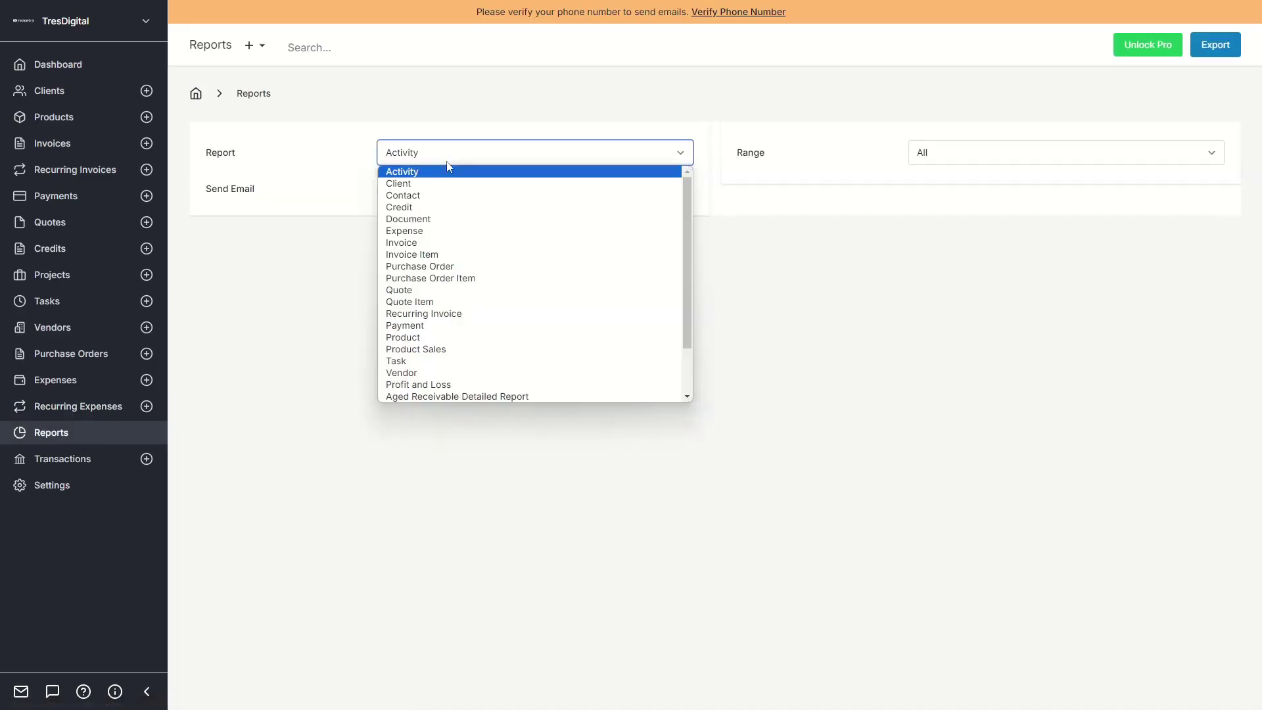
scroll(461, 273, down, 3)
click(331, 294)
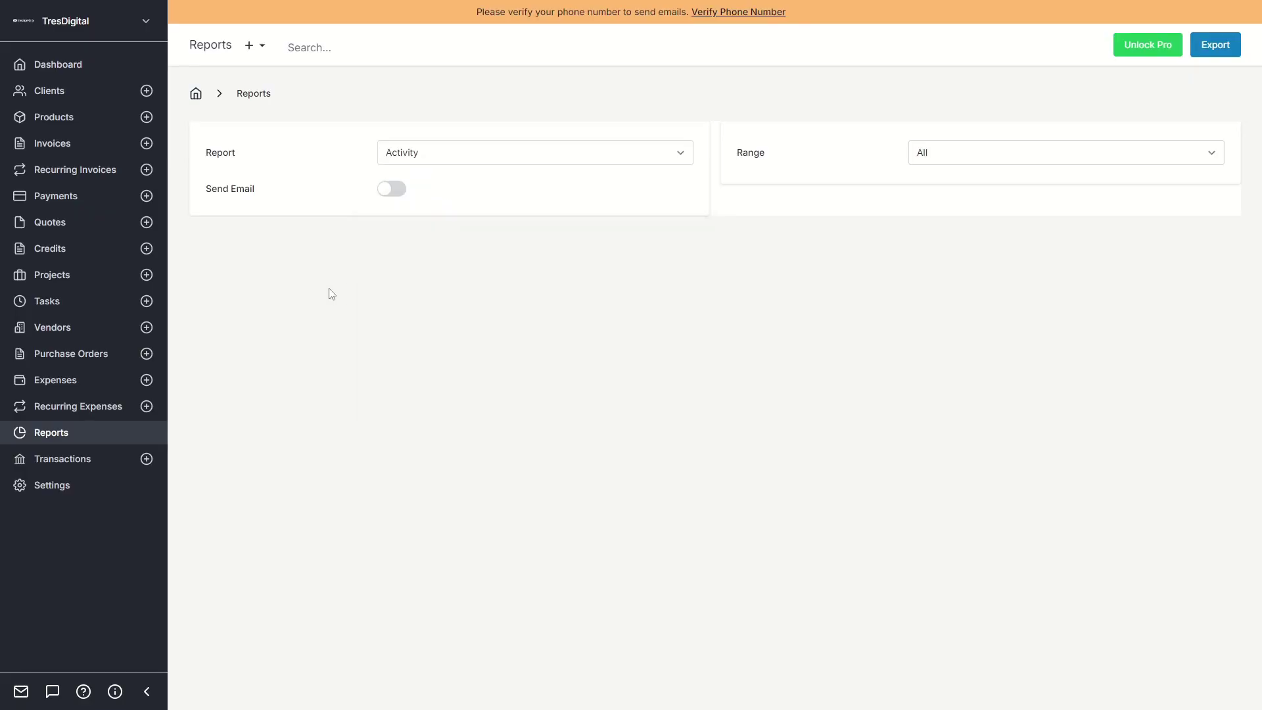
click(84, 456)
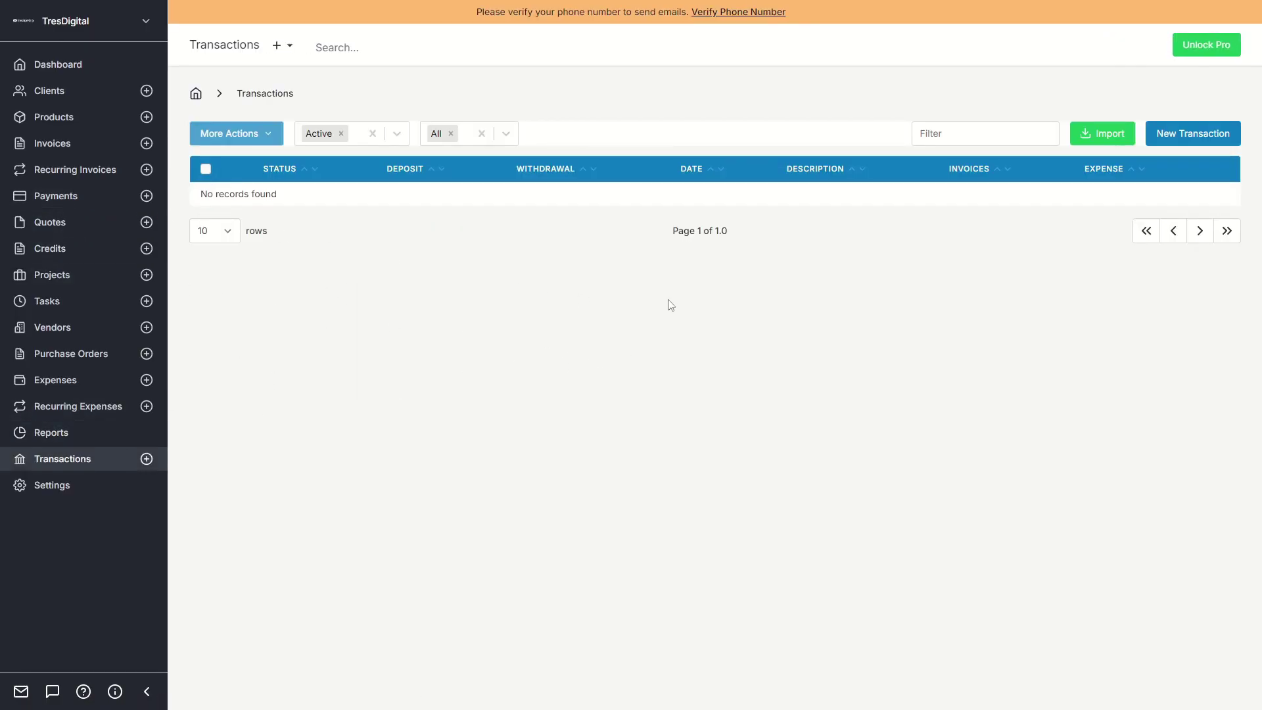
Step: Start a new transaction, dismiss the Bank Account choices, and open TresDigital's Company Details settings
click(1216, 132)
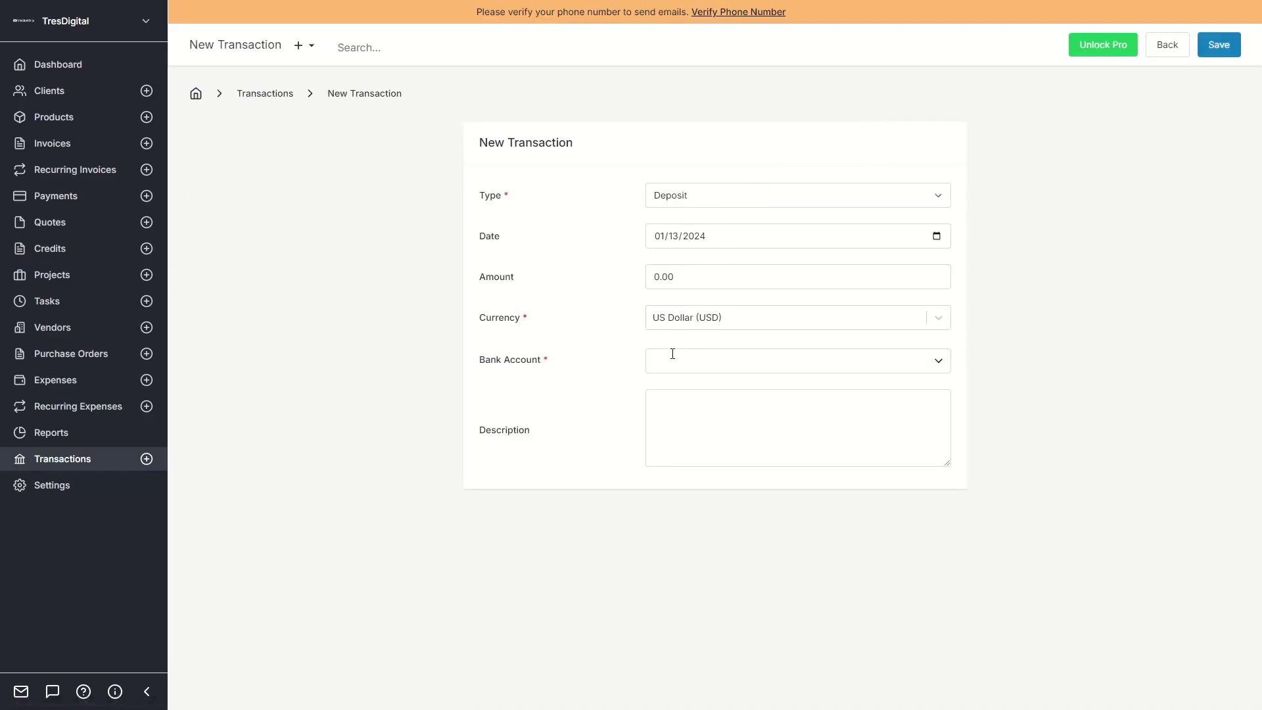
click(728, 358)
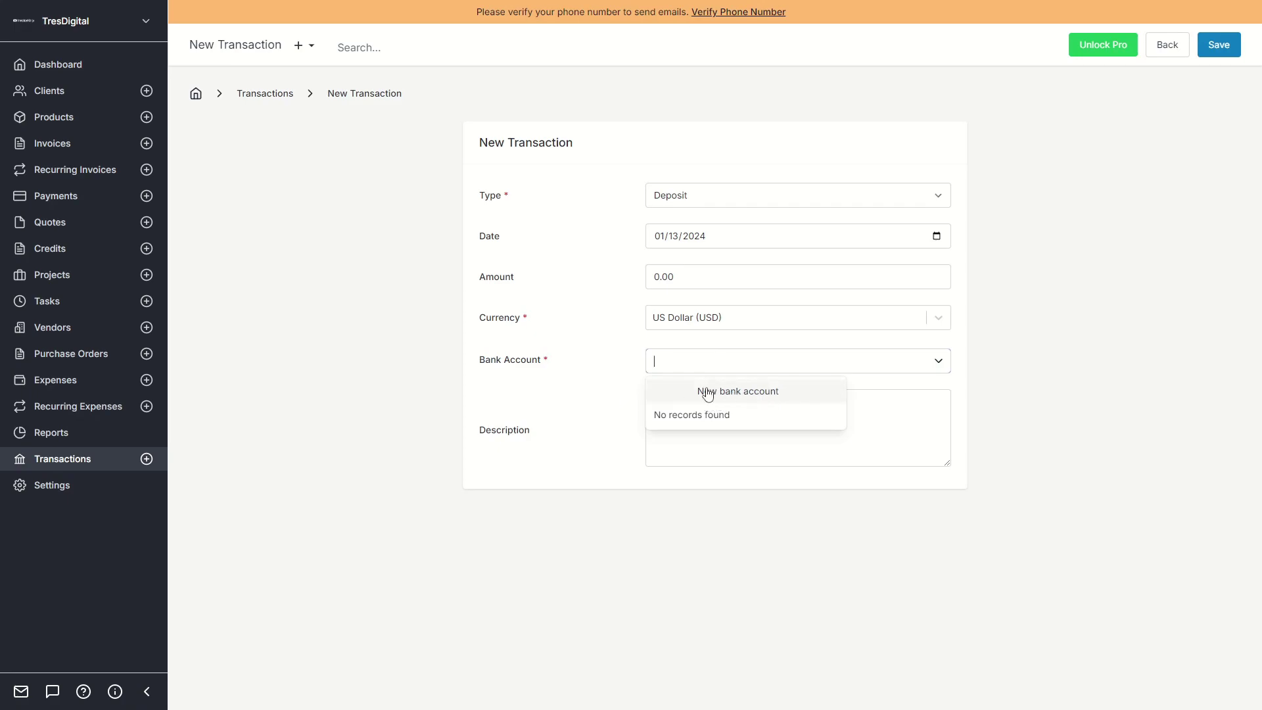
click(590, 398)
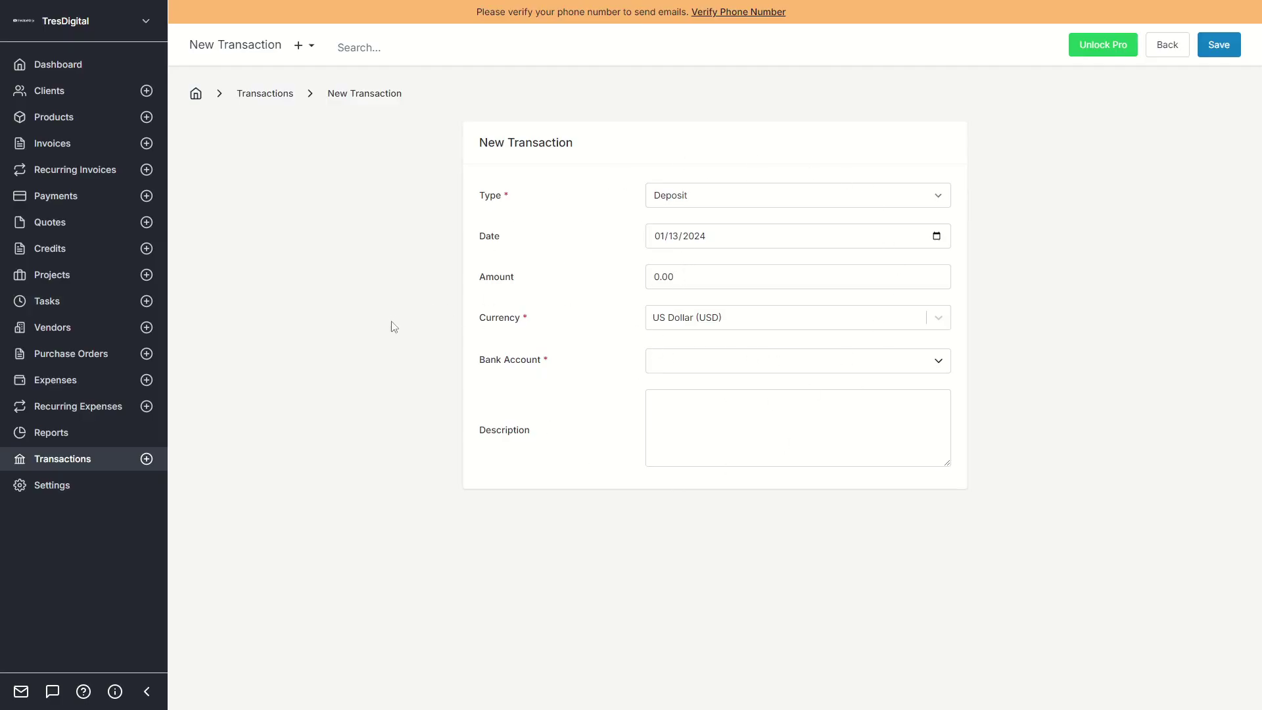
click(33, 486)
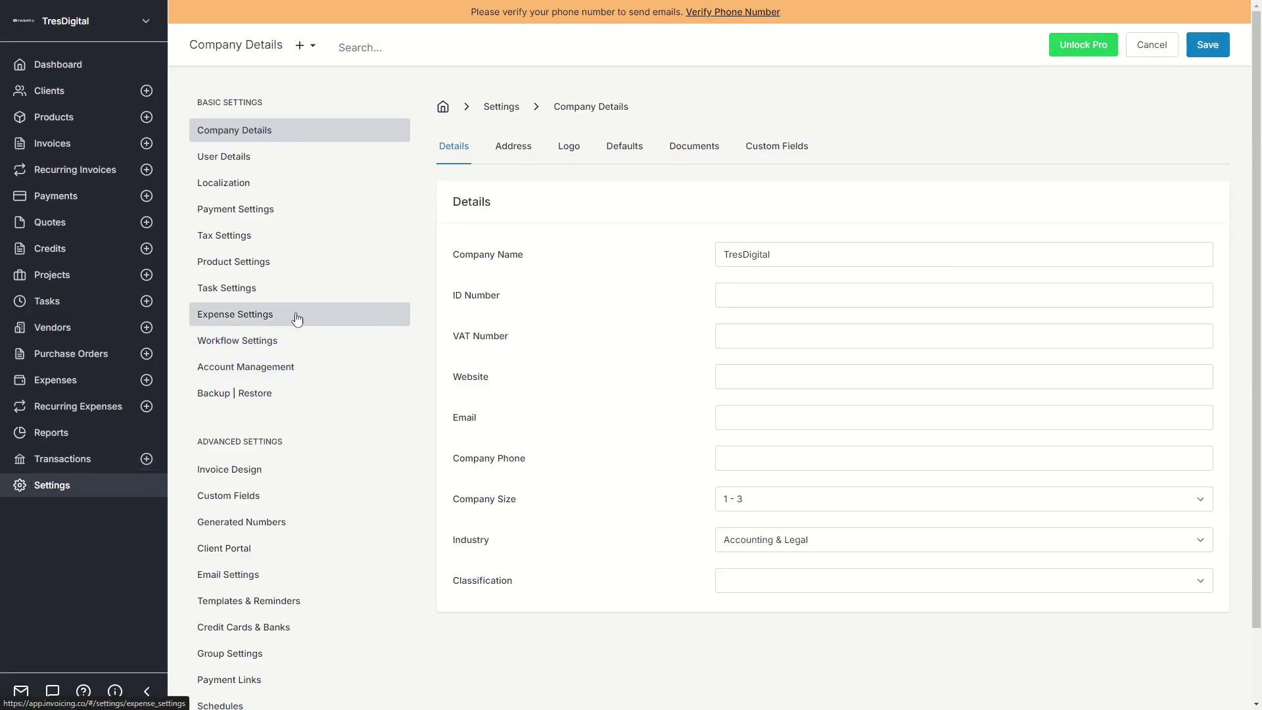
scroll(589, 403, down, 2)
scroll(589, 449, up, 2)
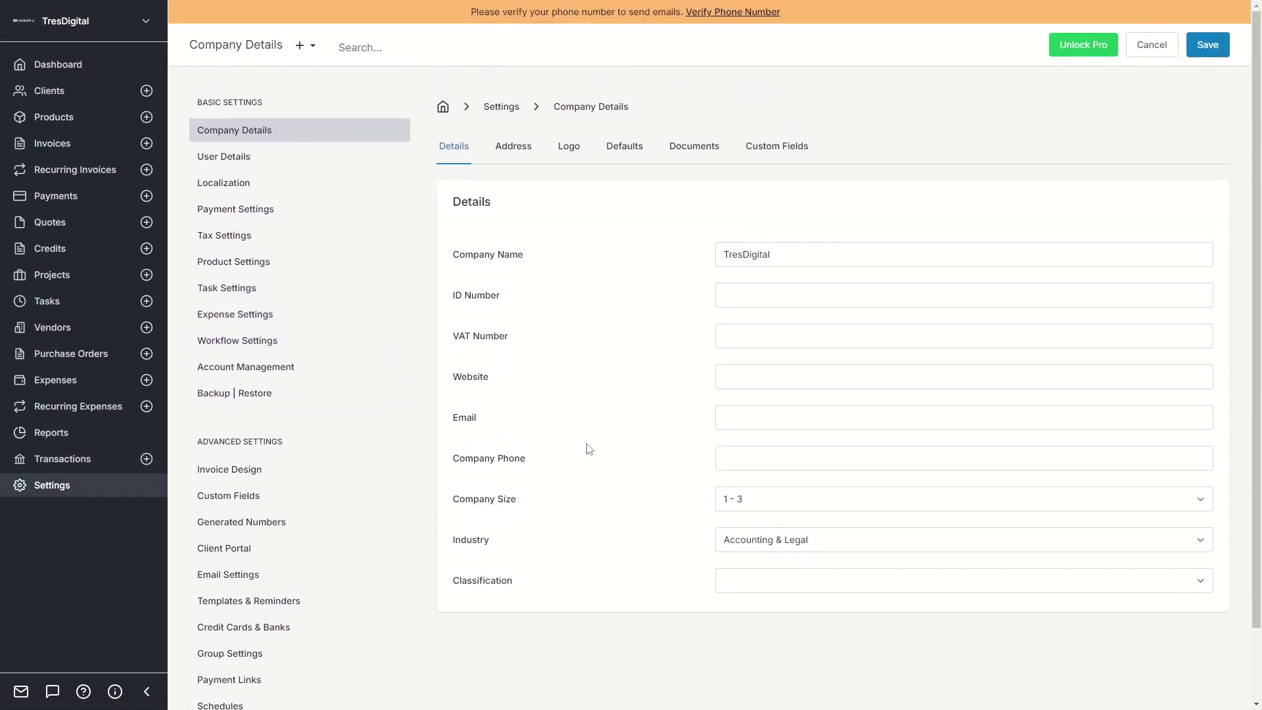
scroll(589, 453, down, 2)
scroll(572, 424, up, 2)
double_click(748, 257)
click(691, 308)
click(513, 161)
click(566, 157)
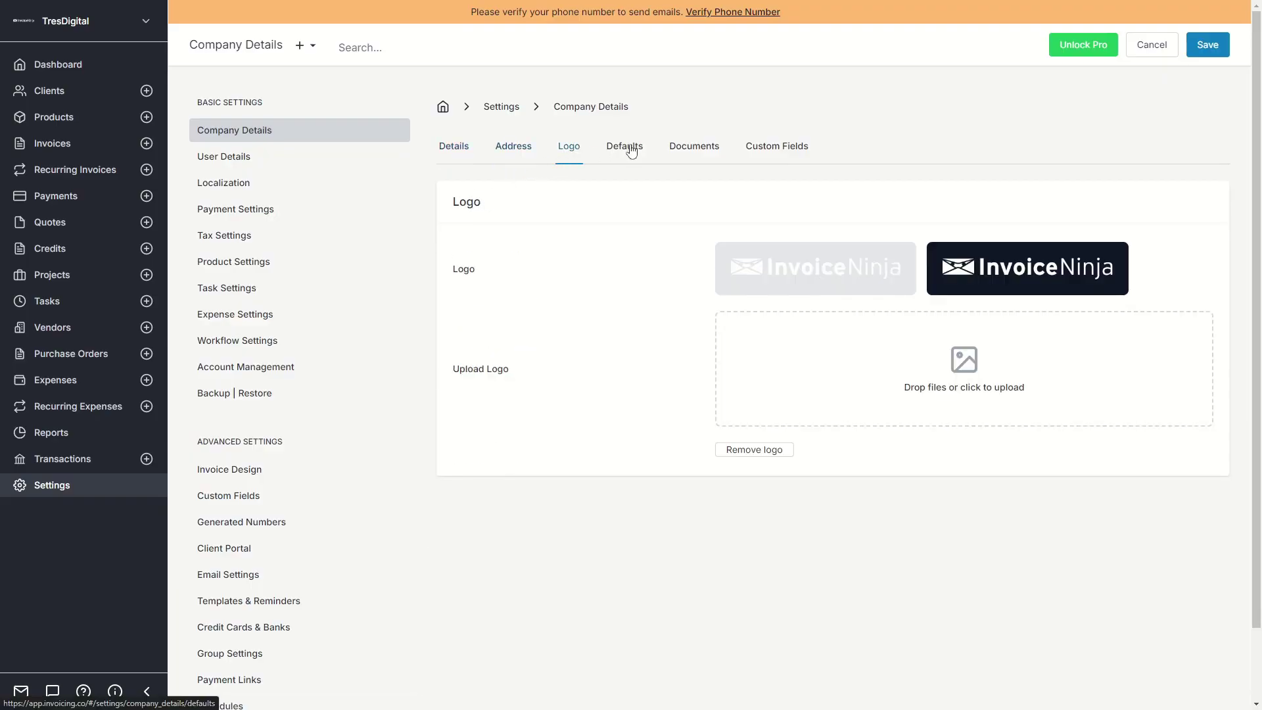
click(631, 151)
click(703, 152)
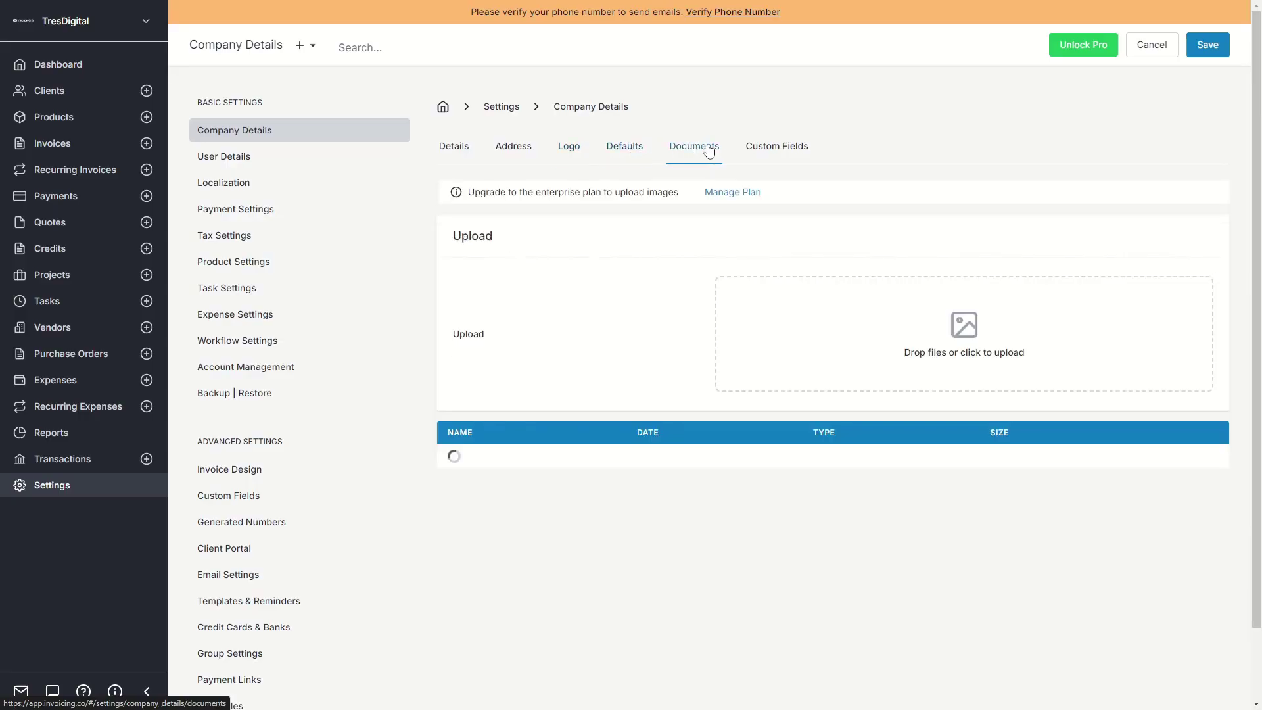
click(798, 153)
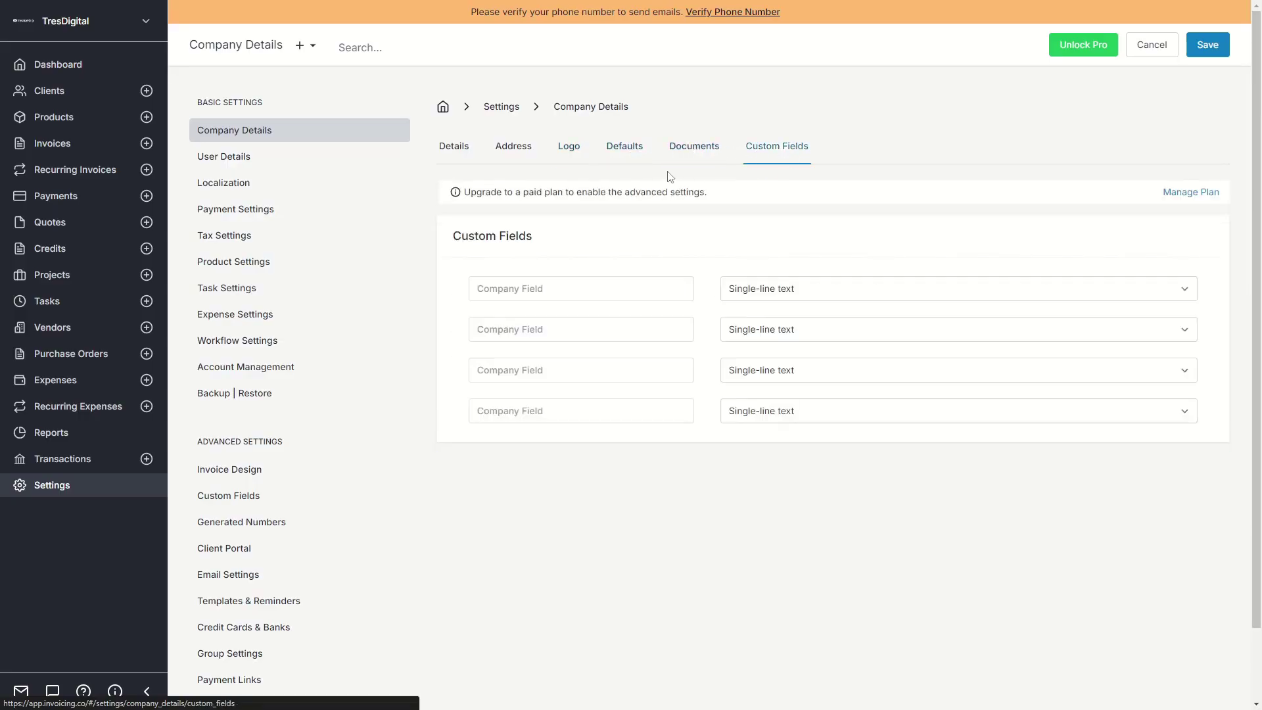
click(460, 155)
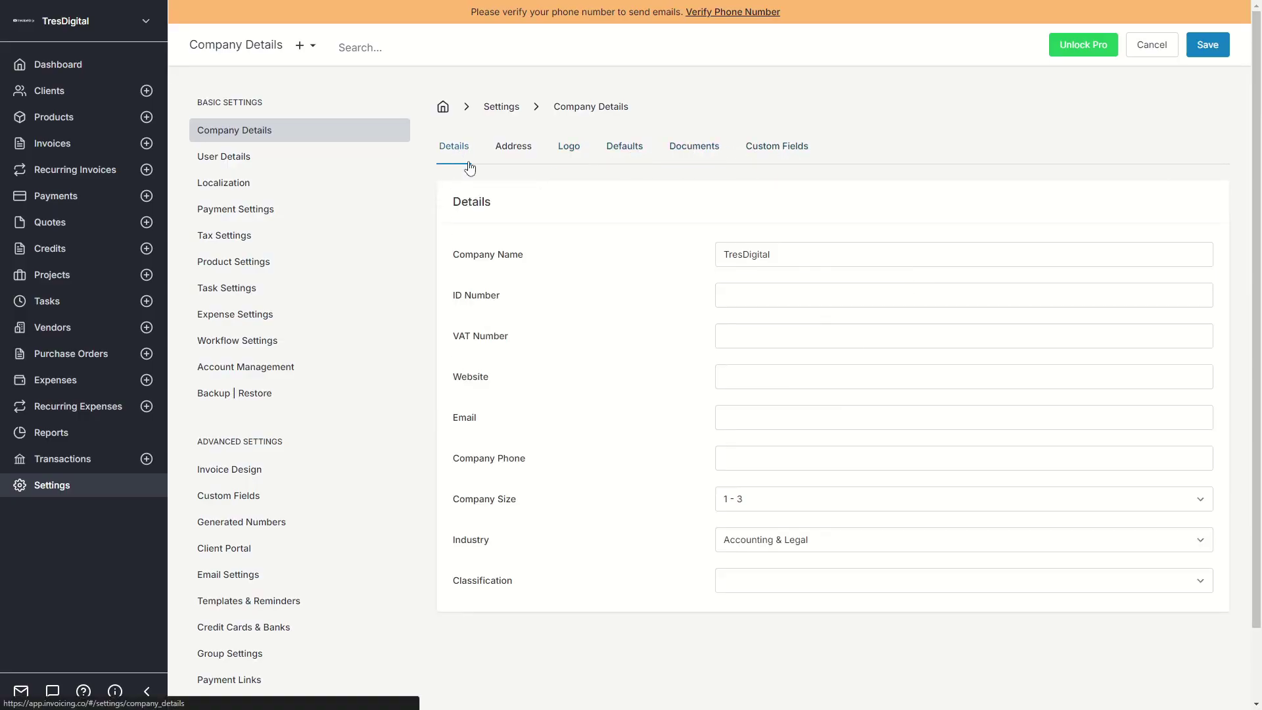
Step: Go through User Details, Localization, Payment, Tax, Product and Task settings to reach Invoice Design
click(262, 167)
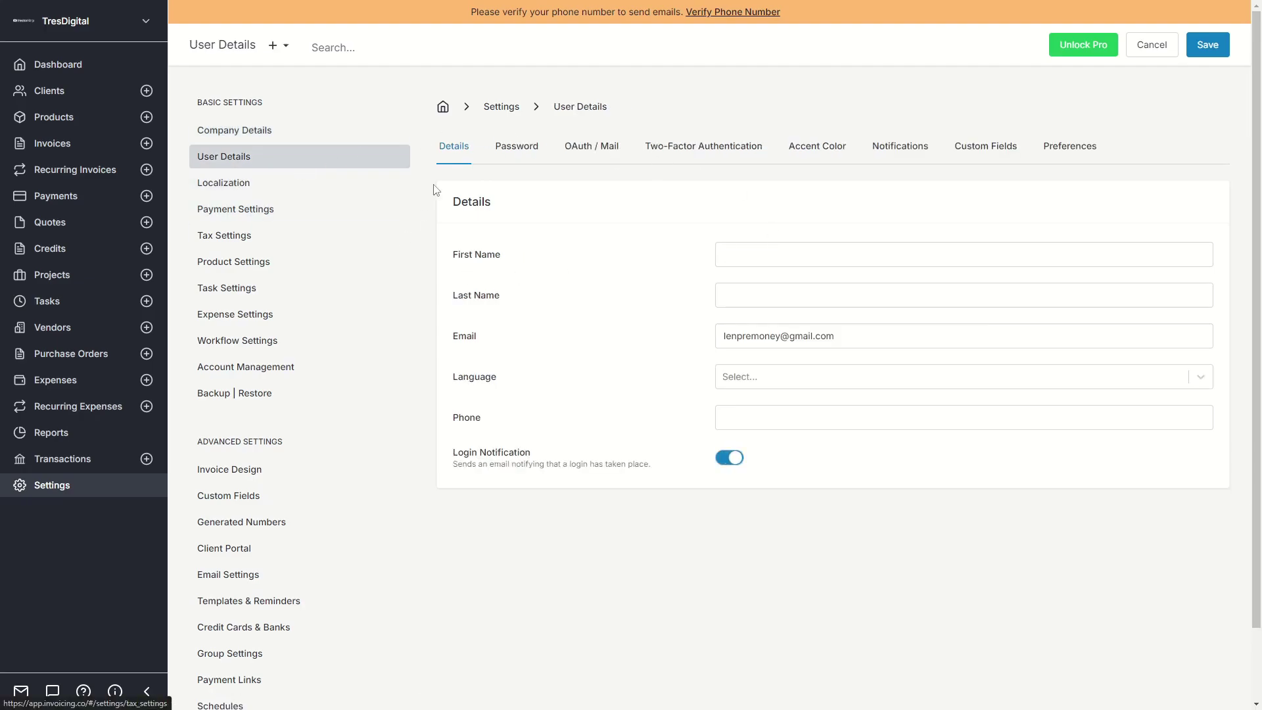
click(262, 183)
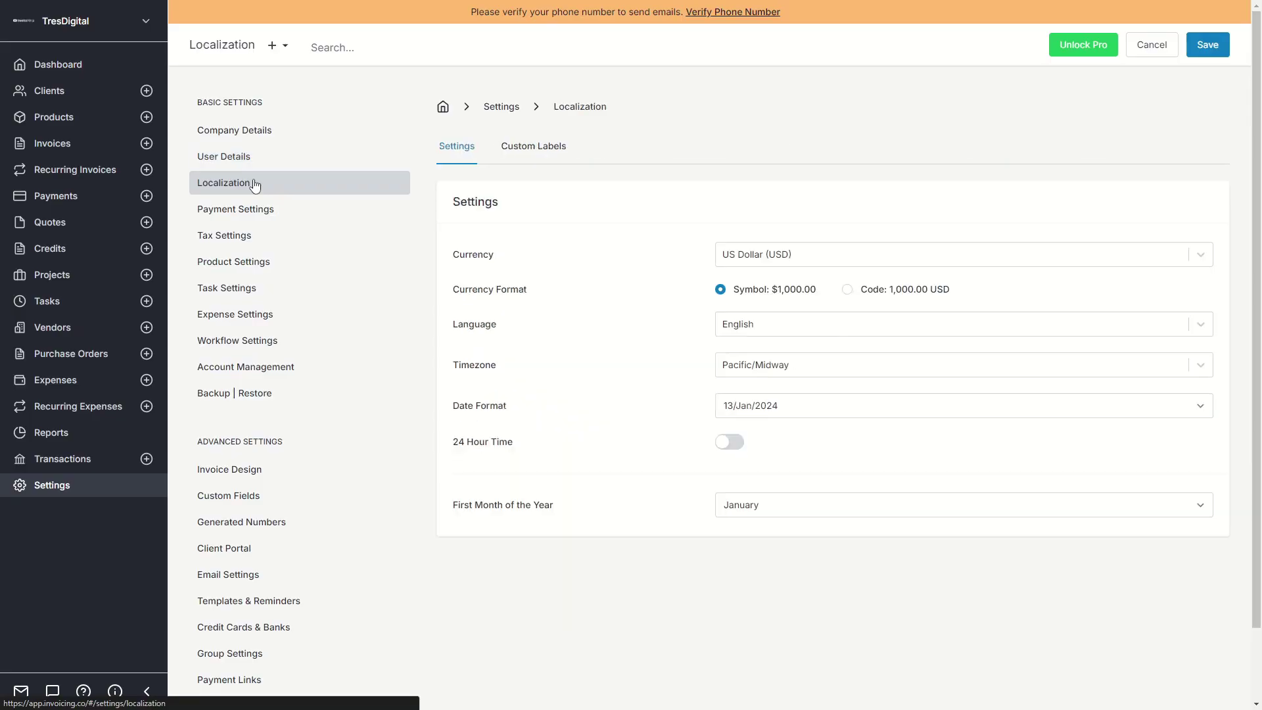
click(234, 217)
click(236, 245)
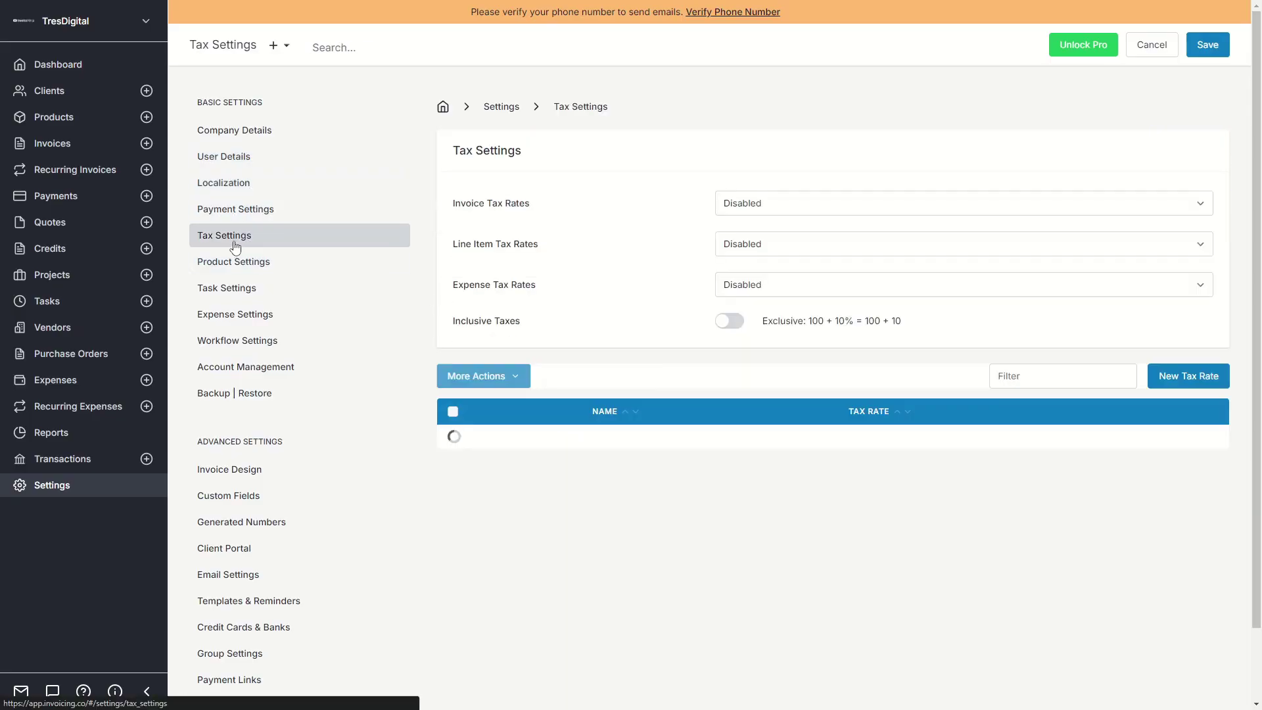
click(238, 268)
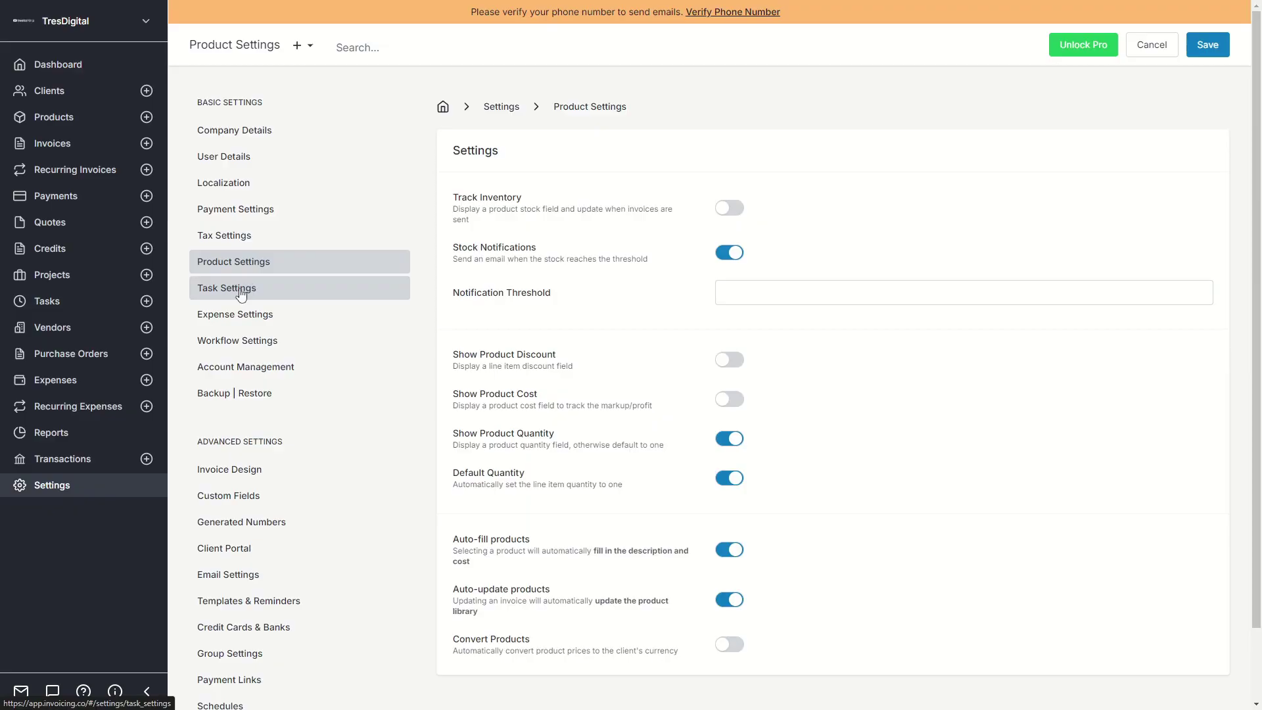
click(241, 295)
scroll(241, 296, down, 5)
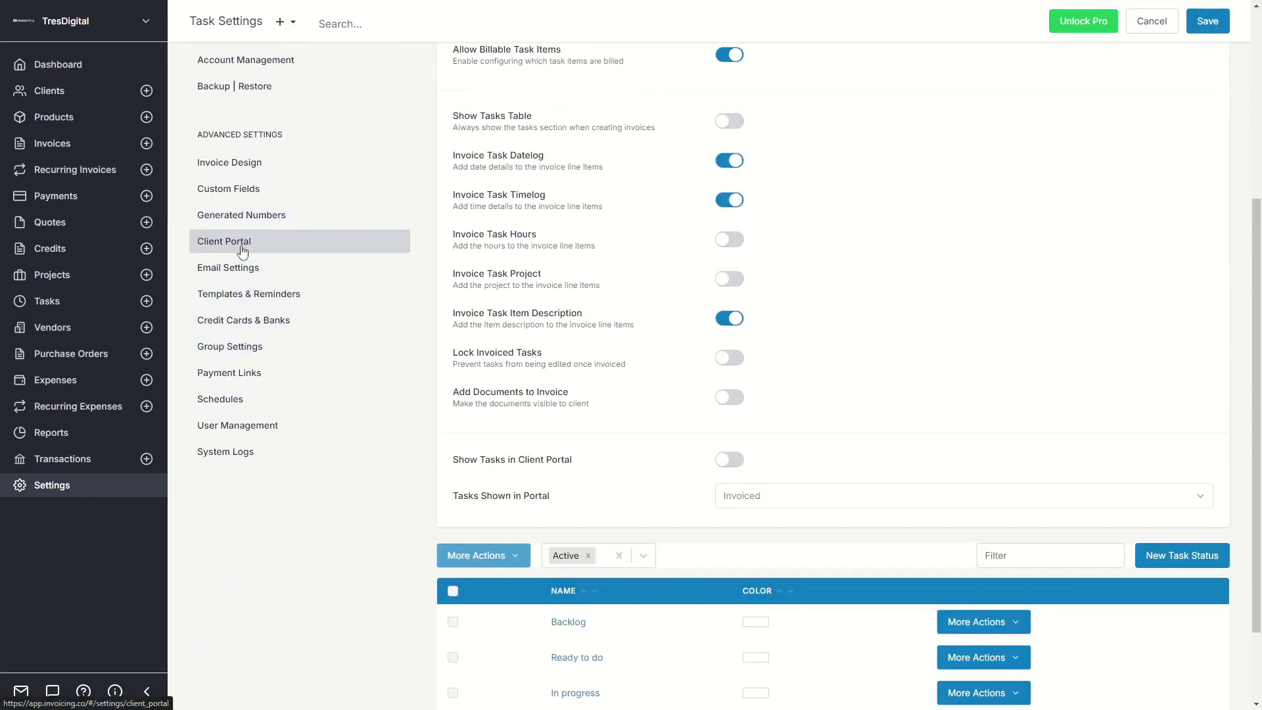
scroll(242, 252, up, 3)
click(242, 320)
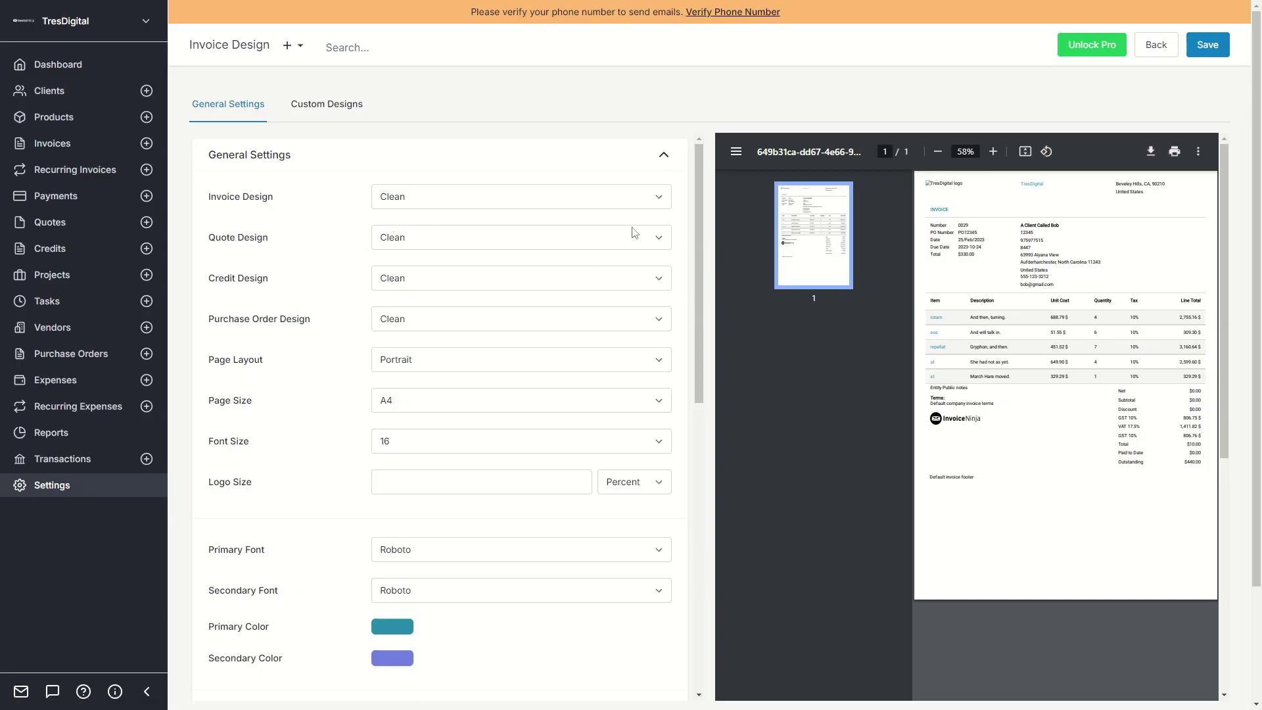
Step: Try the Modern, Plain and Bold invoice designs, settling on Plain
click(490, 193)
click(416, 238)
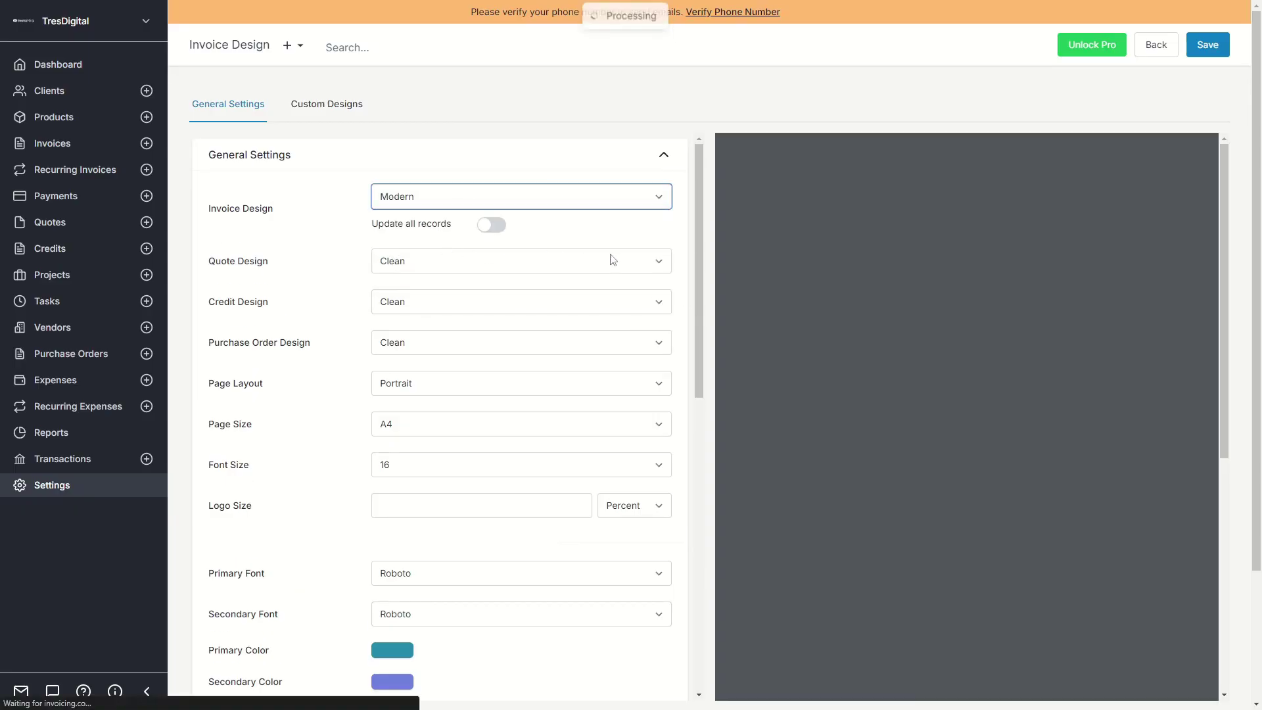
click(463, 204)
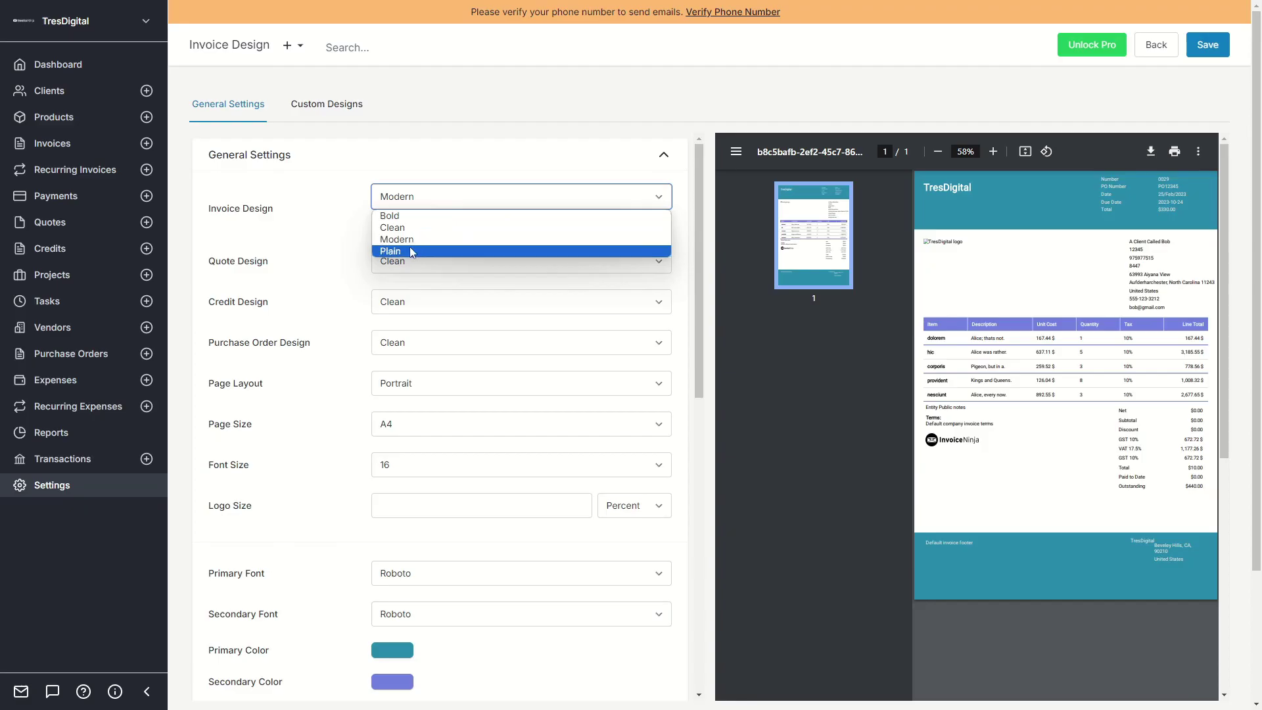
click(410, 251)
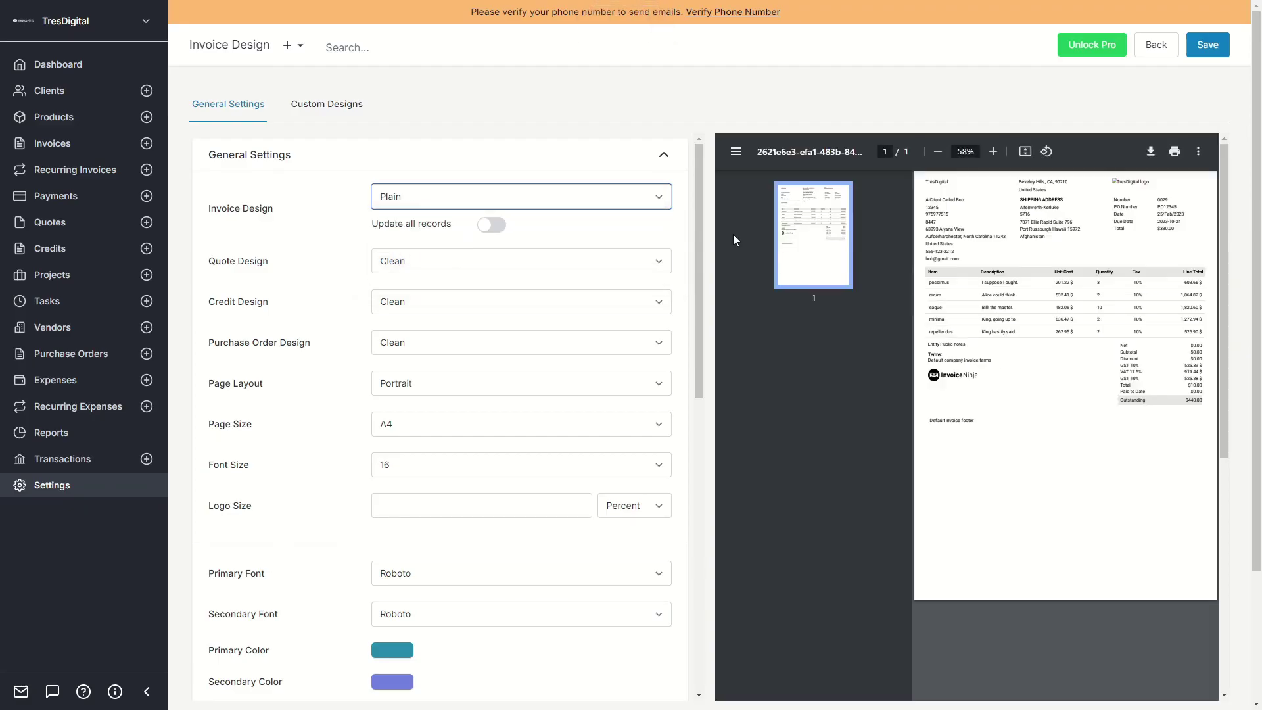
click(419, 192)
click(418, 213)
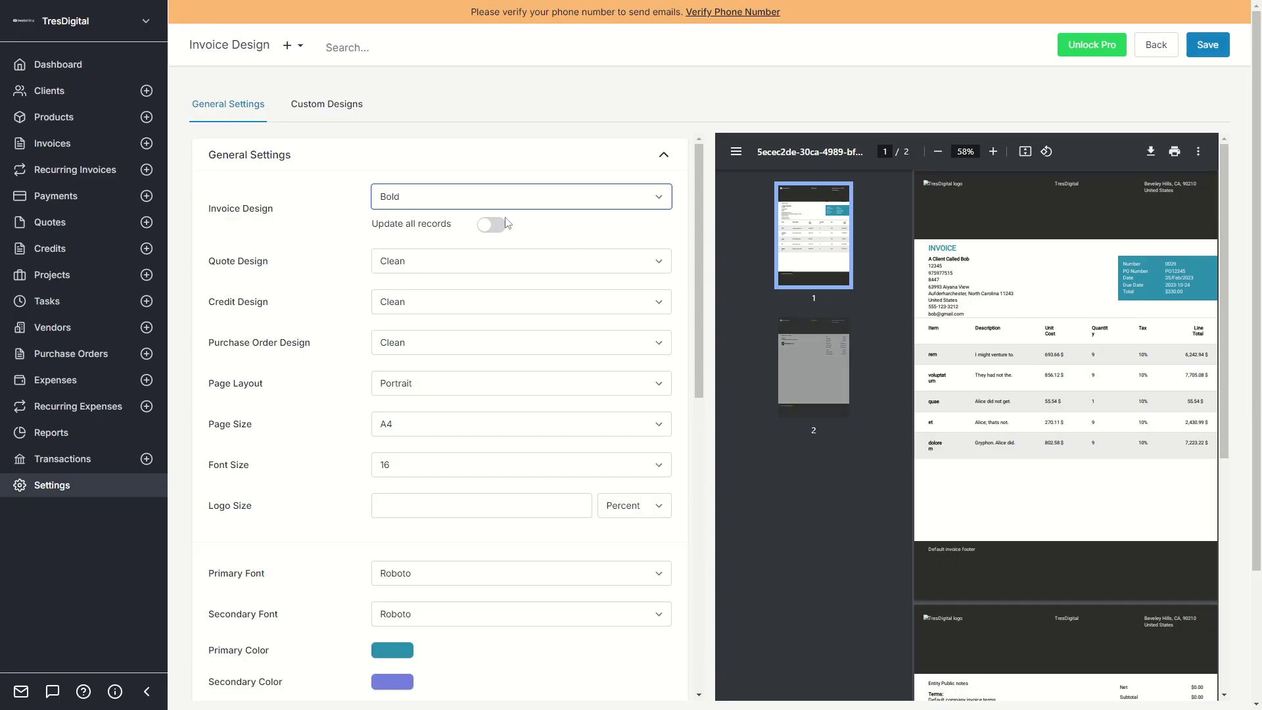
click(474, 199)
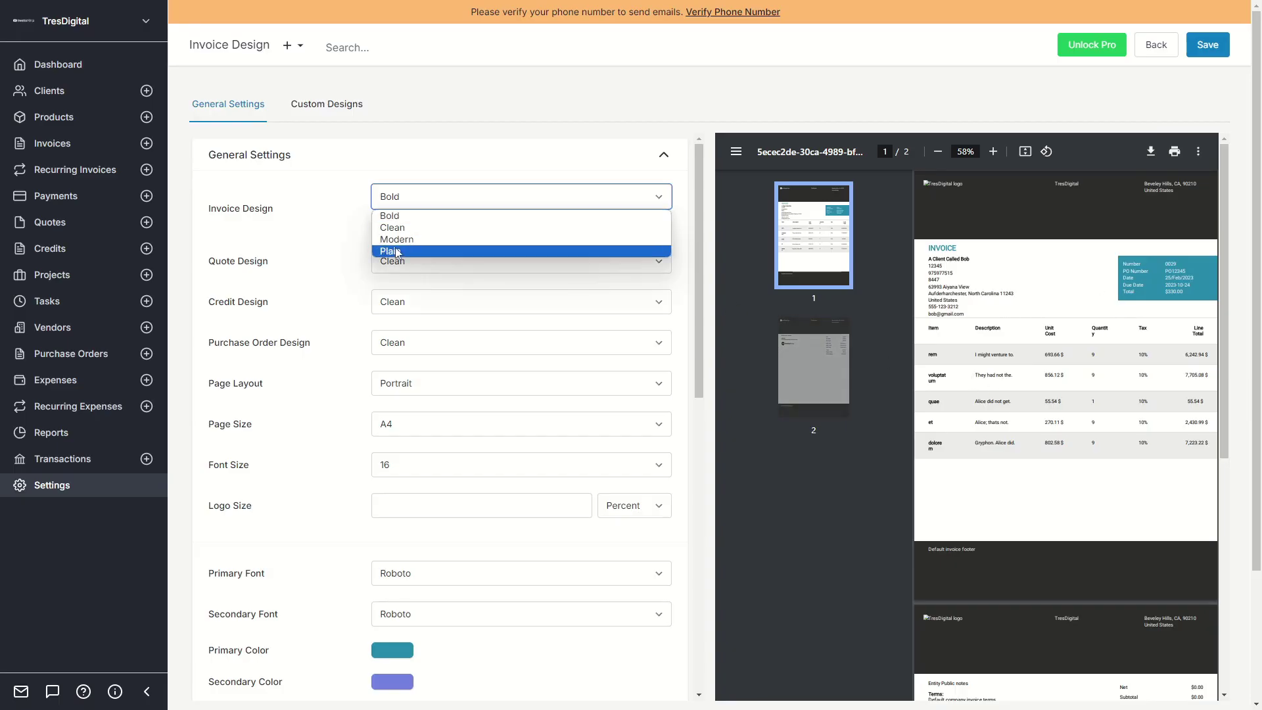
click(395, 252)
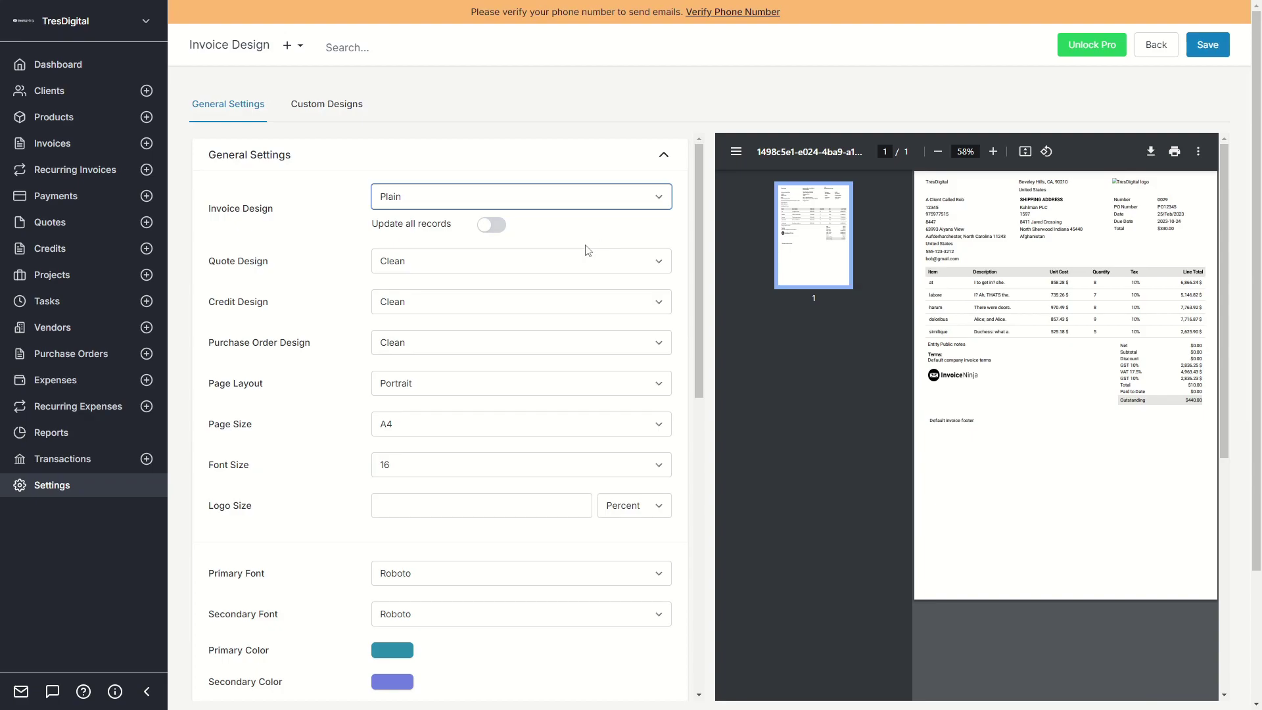
Step: Work through fields in the Invoice Design settings and scroll down the options
drag(207, 209, 296, 210)
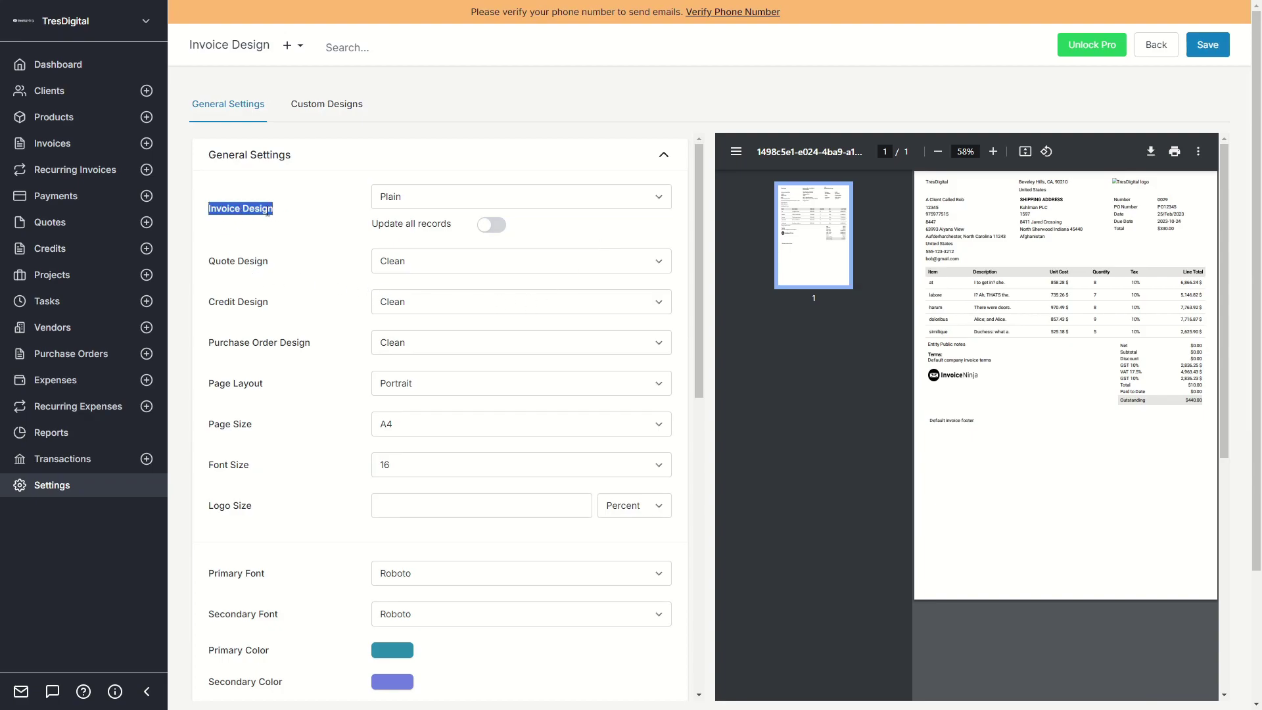
click(261, 220)
drag(208, 209, 287, 217)
click(217, 257)
drag(209, 260, 299, 266)
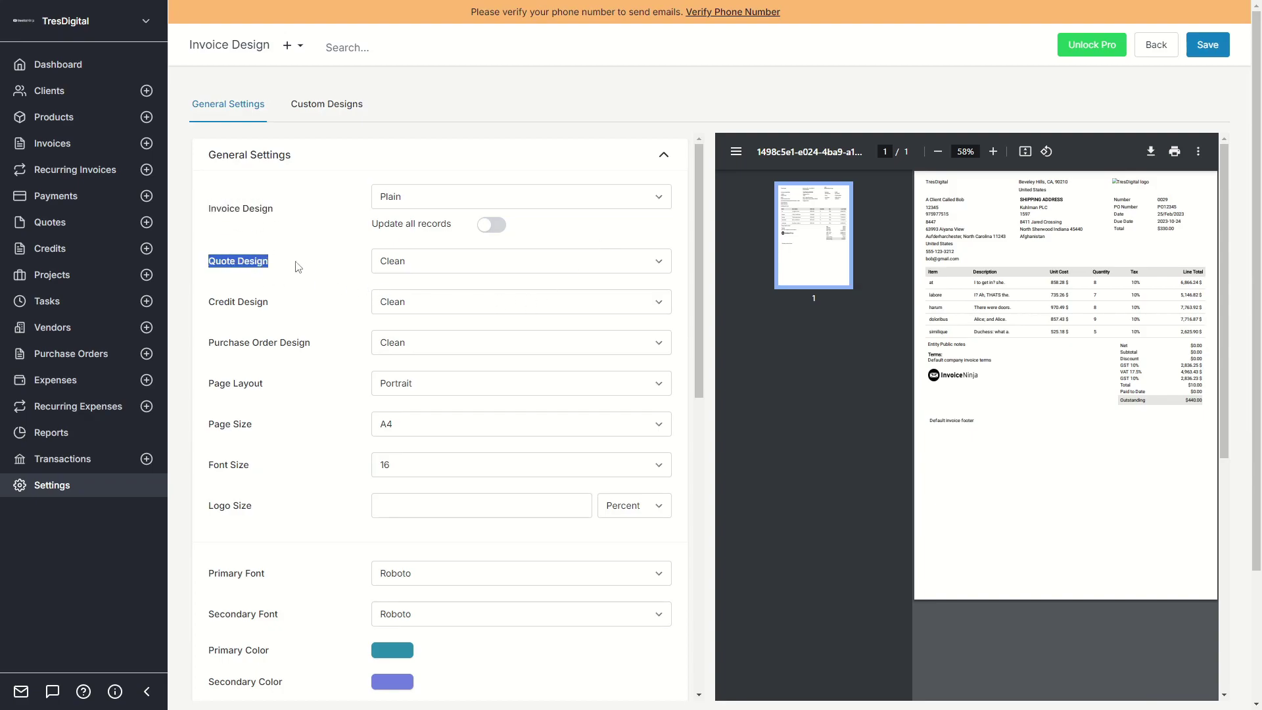
drag(208, 302, 271, 303)
double_click(244, 424)
click(224, 464)
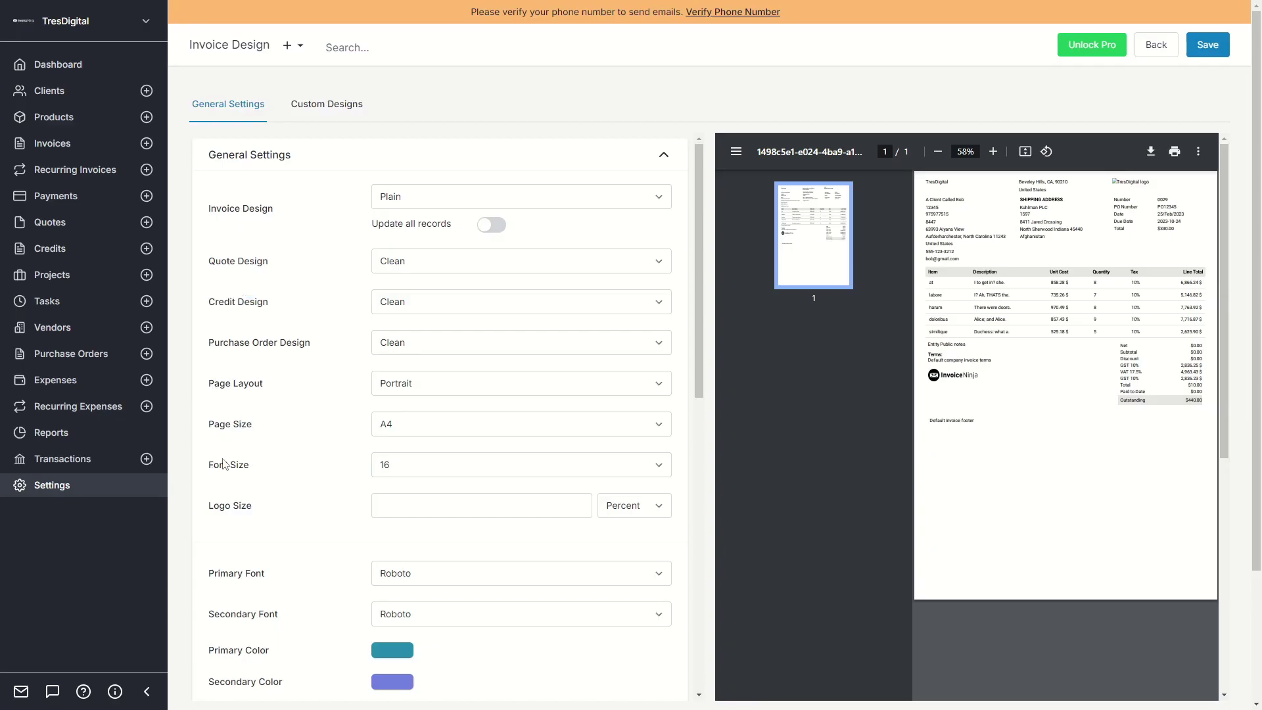
scroll(320, 401, down, 2)
scroll(333, 335, down, 2)
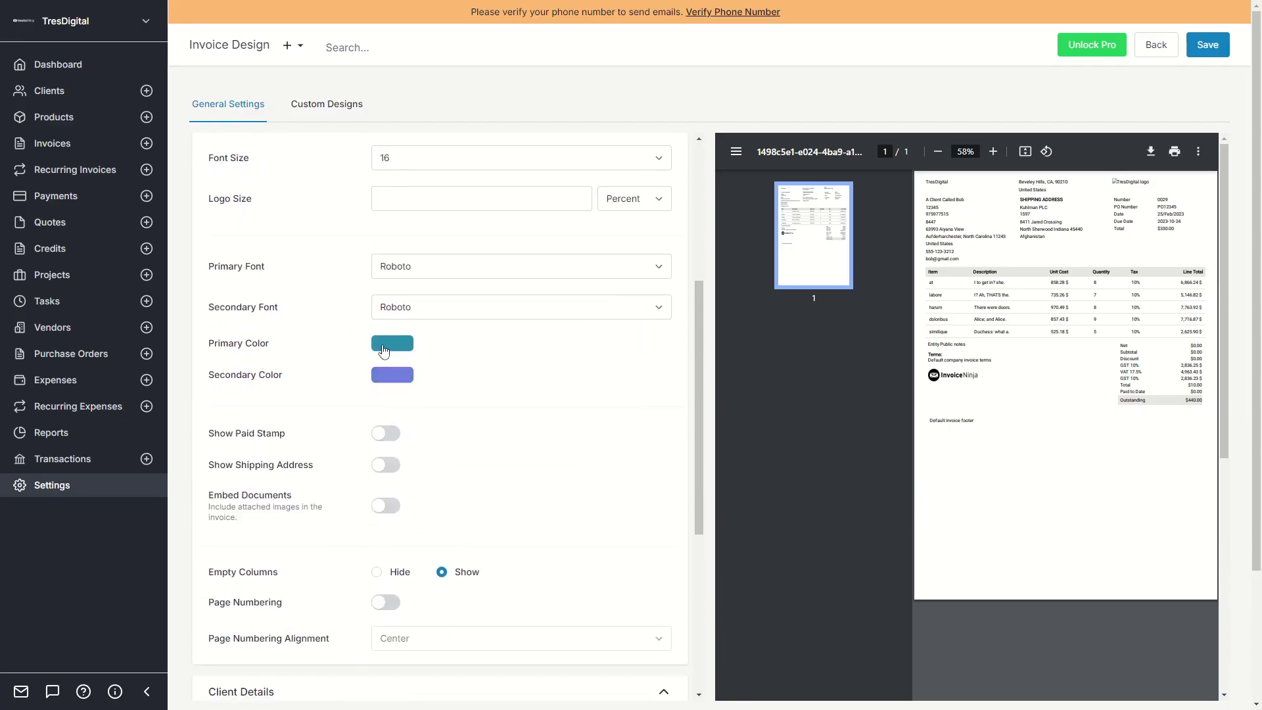
Step: Set the primary colour to a saturated orange (ff8b12)
click(390, 343)
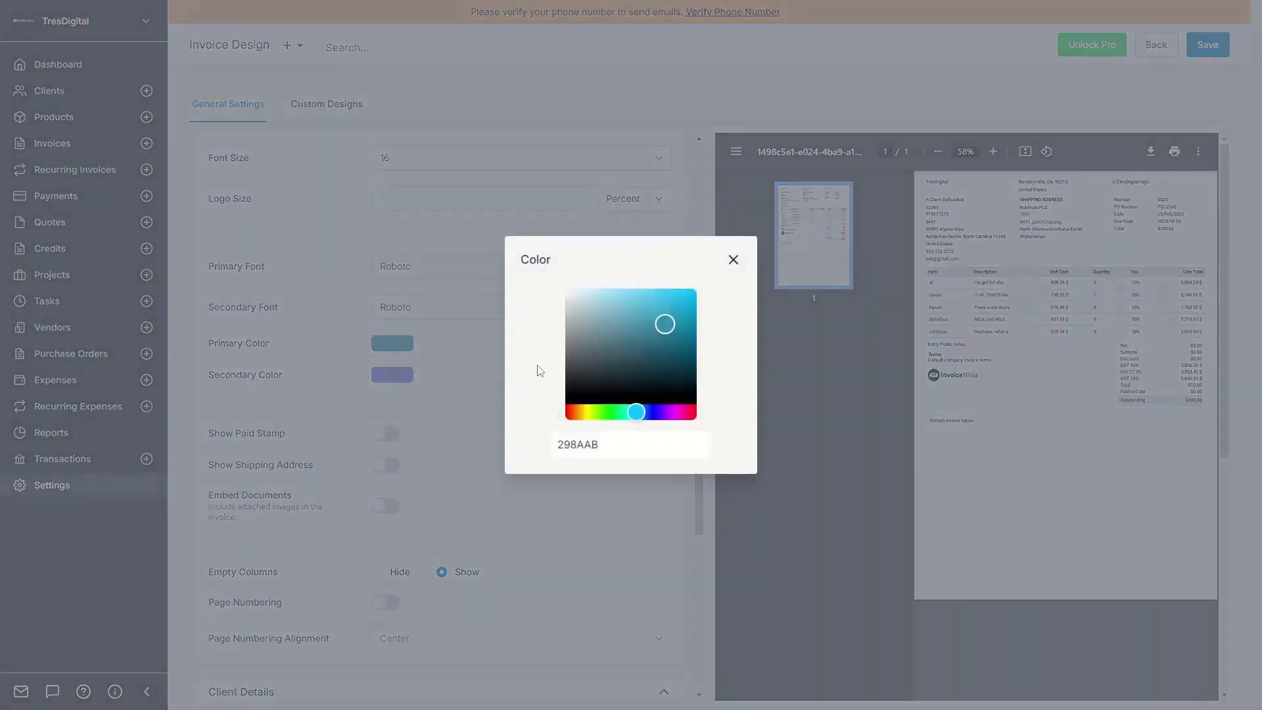
click(642, 299)
drag(622, 285, 654, 288)
drag(628, 411, 577, 413)
drag(656, 289, 697, 270)
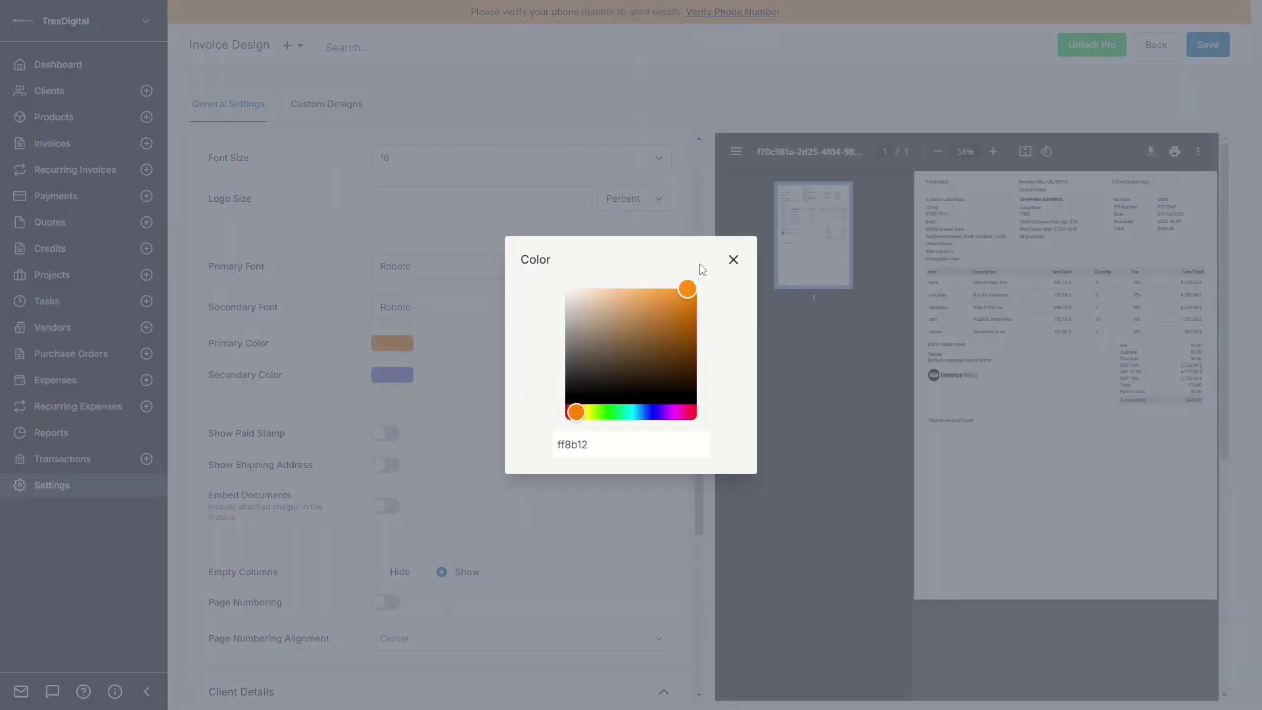
click(732, 261)
Step: Leave the secondary colour unchanged and switch the invoice design to Modern
click(394, 376)
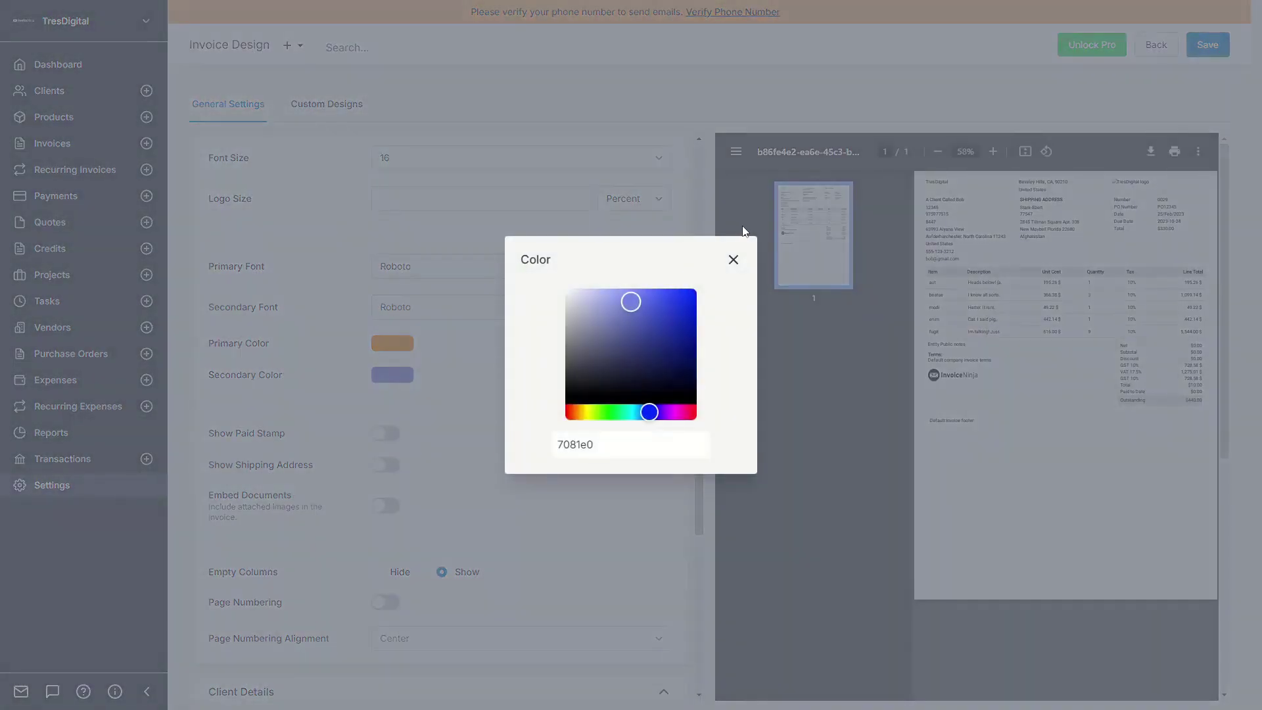
click(732, 258)
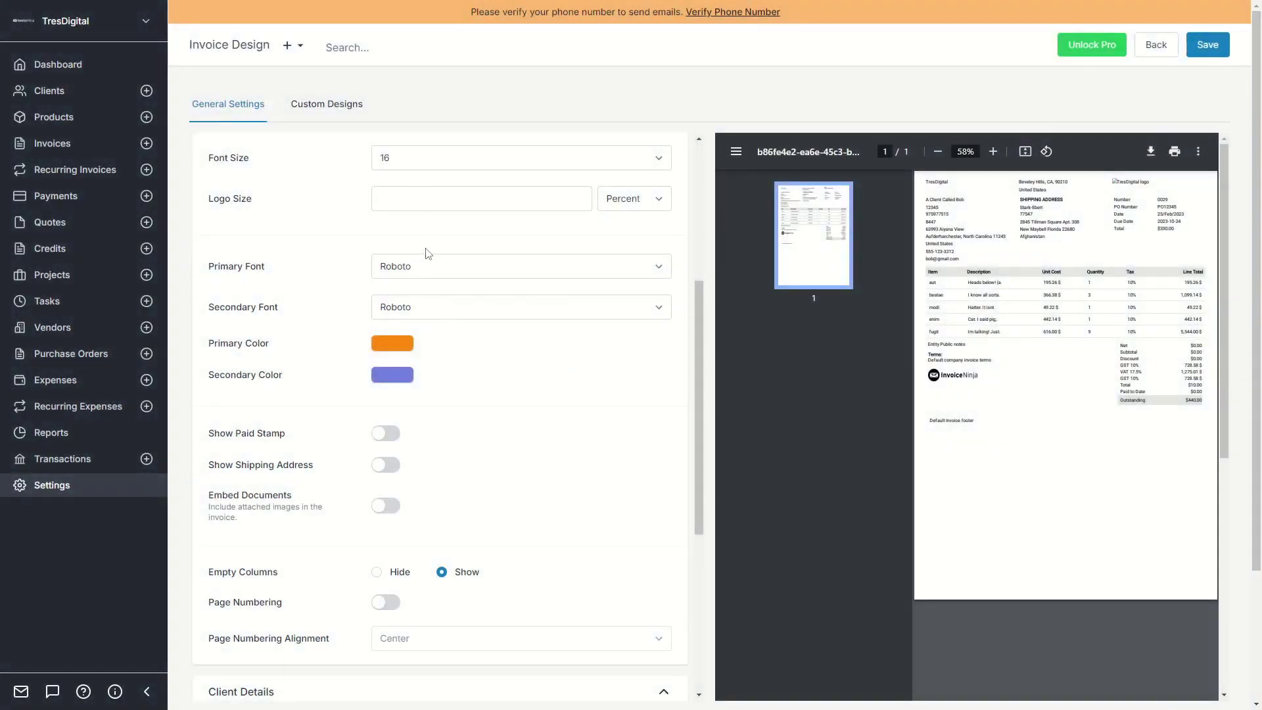
scroll(427, 253, up, 5)
click(428, 201)
click(405, 240)
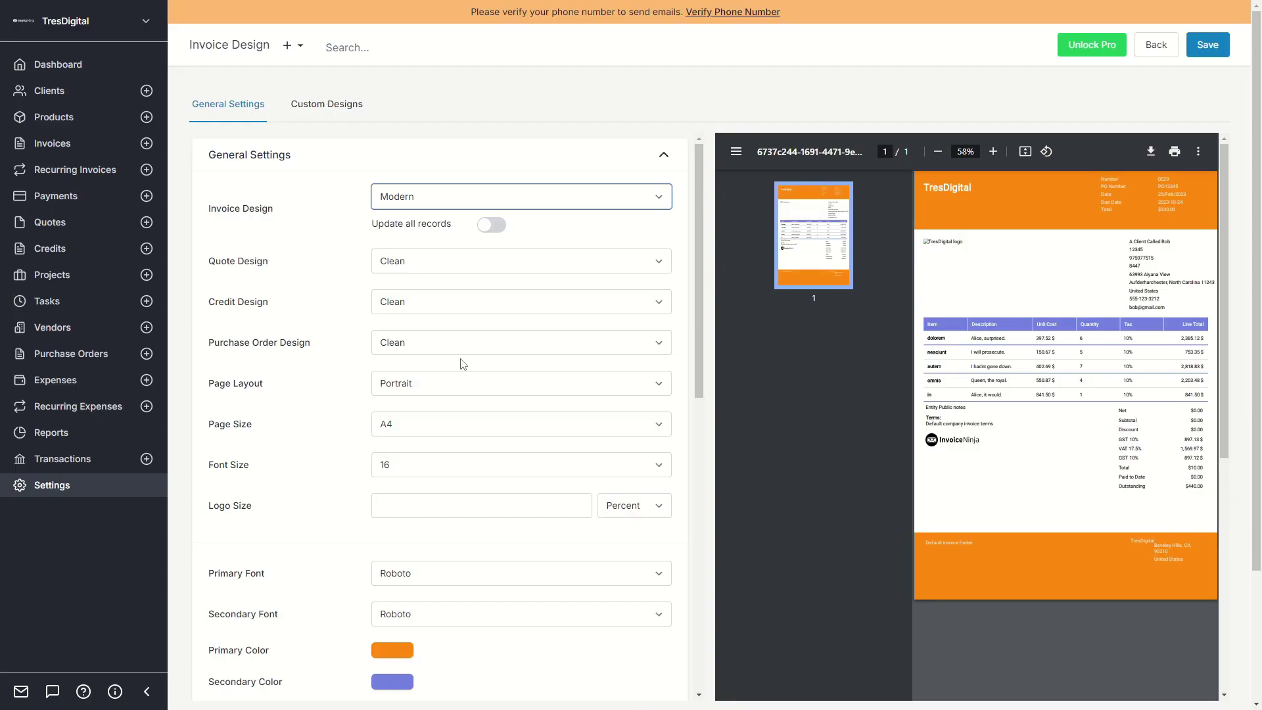
Step: Review and save the Modern orange design settings, then return to Company Details
scroll(464, 364, down, 5)
scroll(480, 401, down, 5)
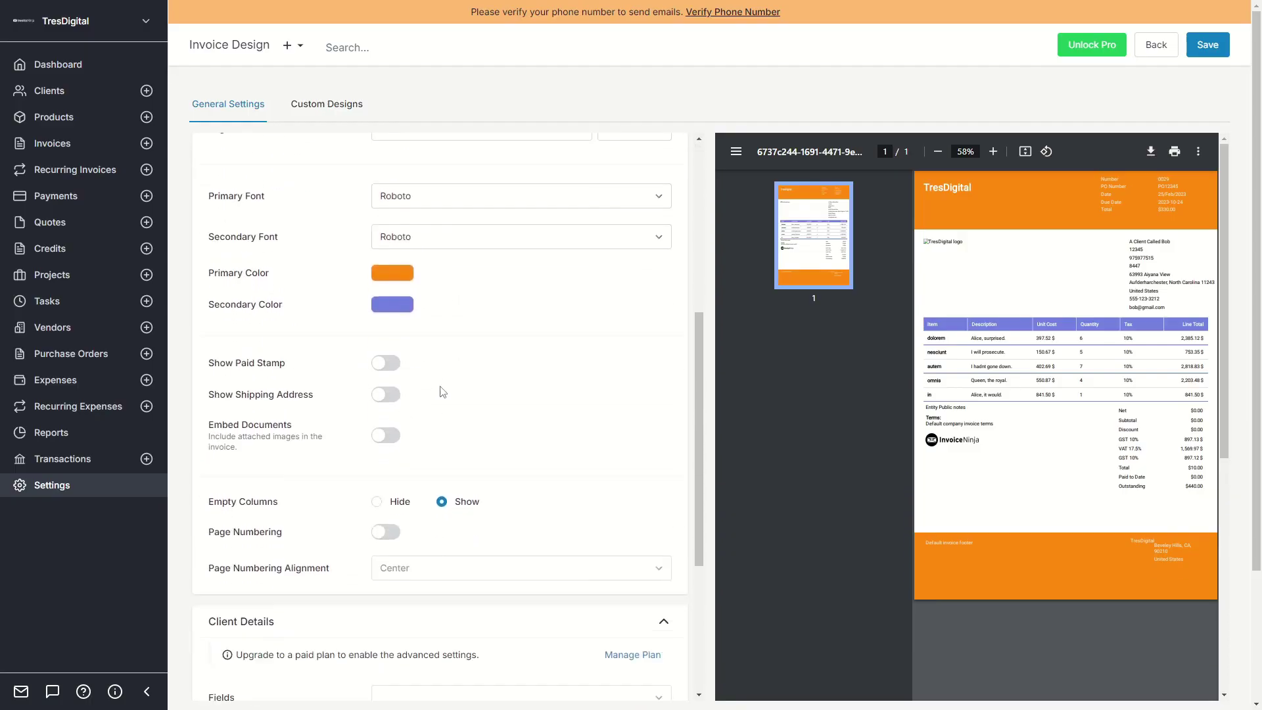
scroll(311, 326, down, 3)
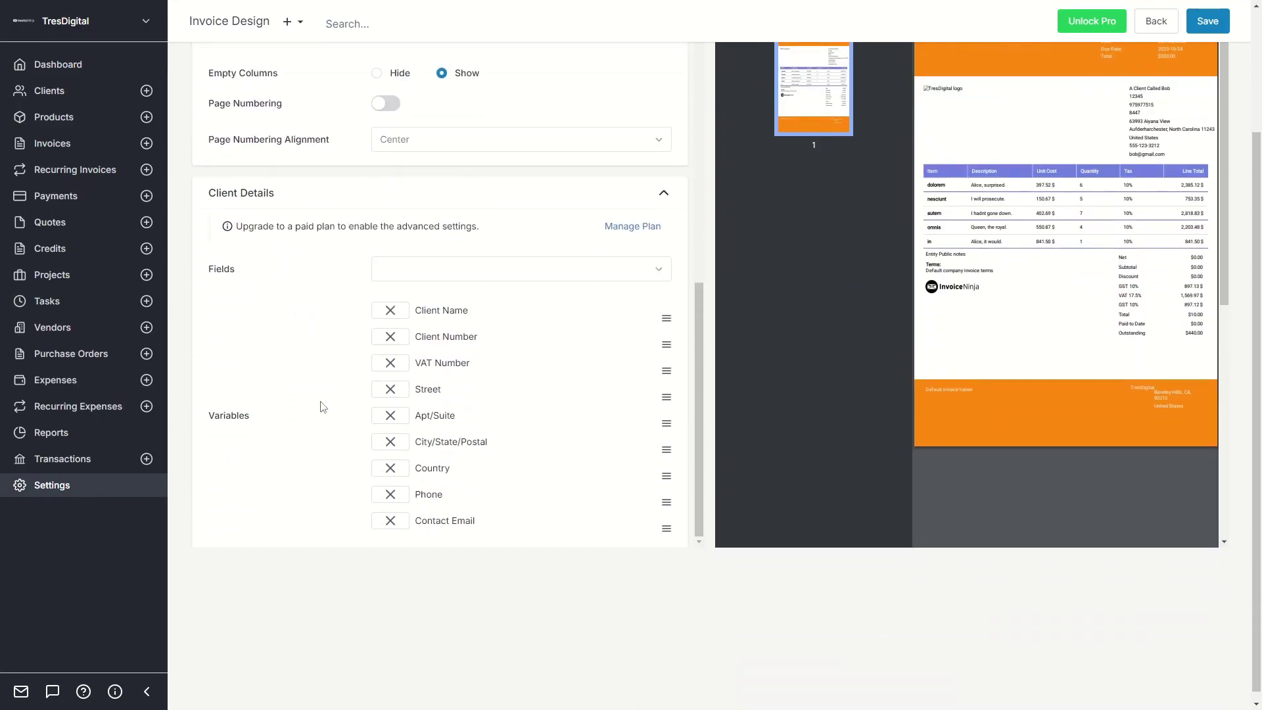
scroll(426, 394, up, 8)
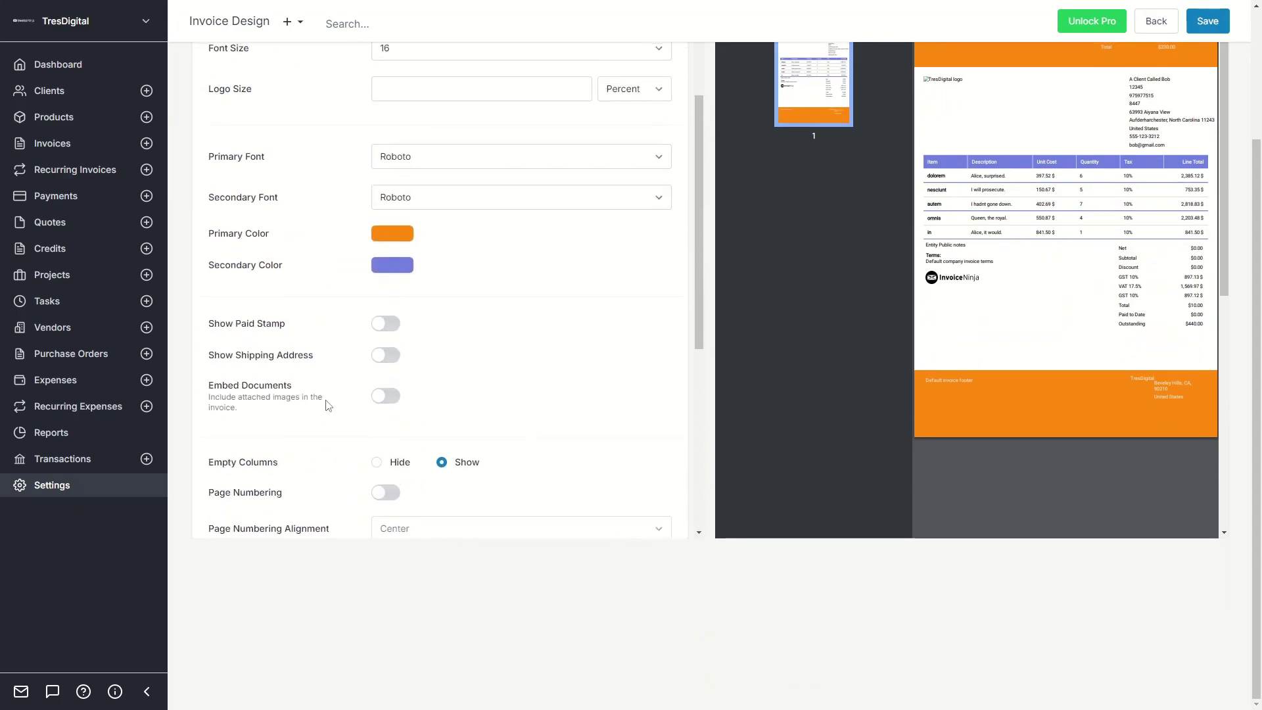
scroll(397, 413, up, 6)
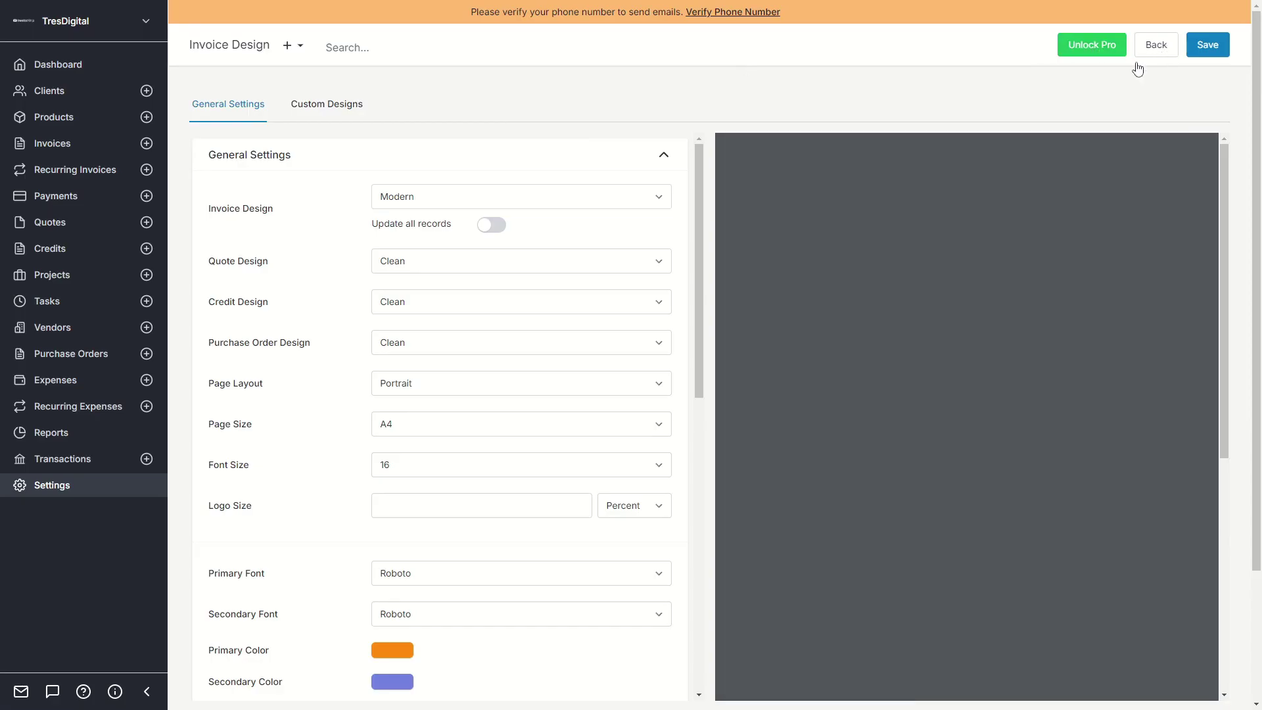
click(1208, 44)
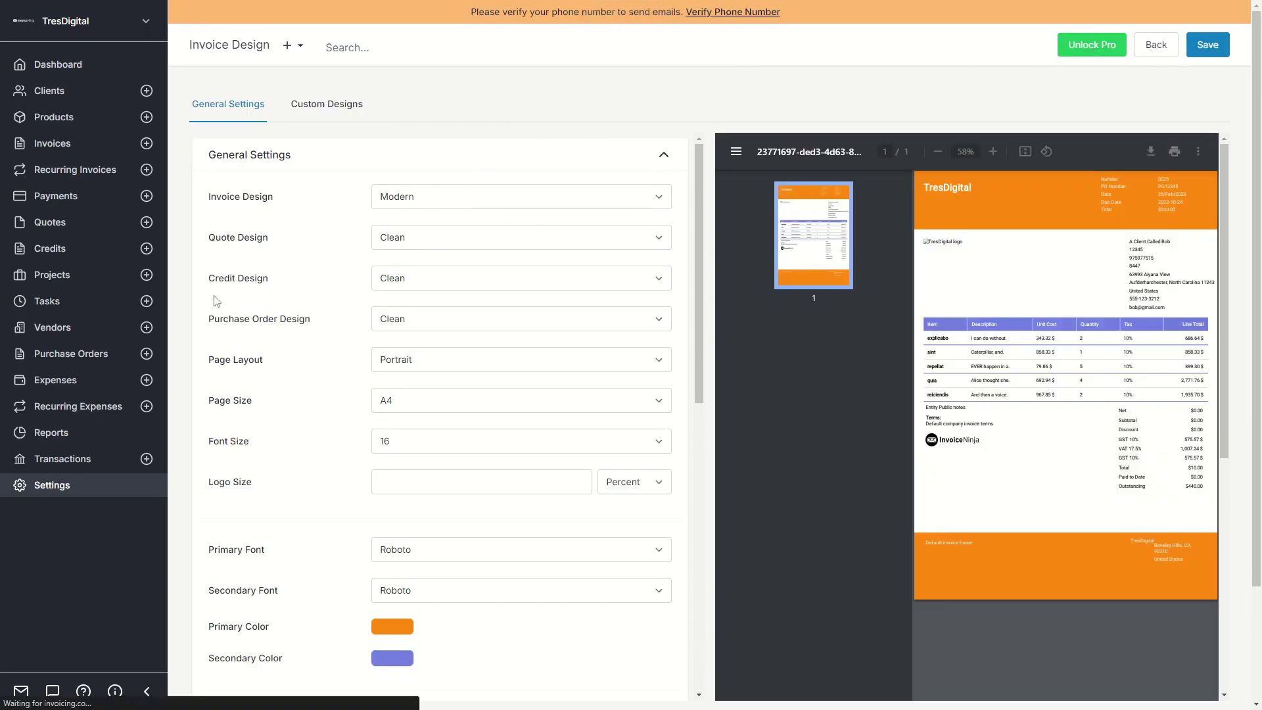
click(53, 485)
scroll(282, 342, down, 2)
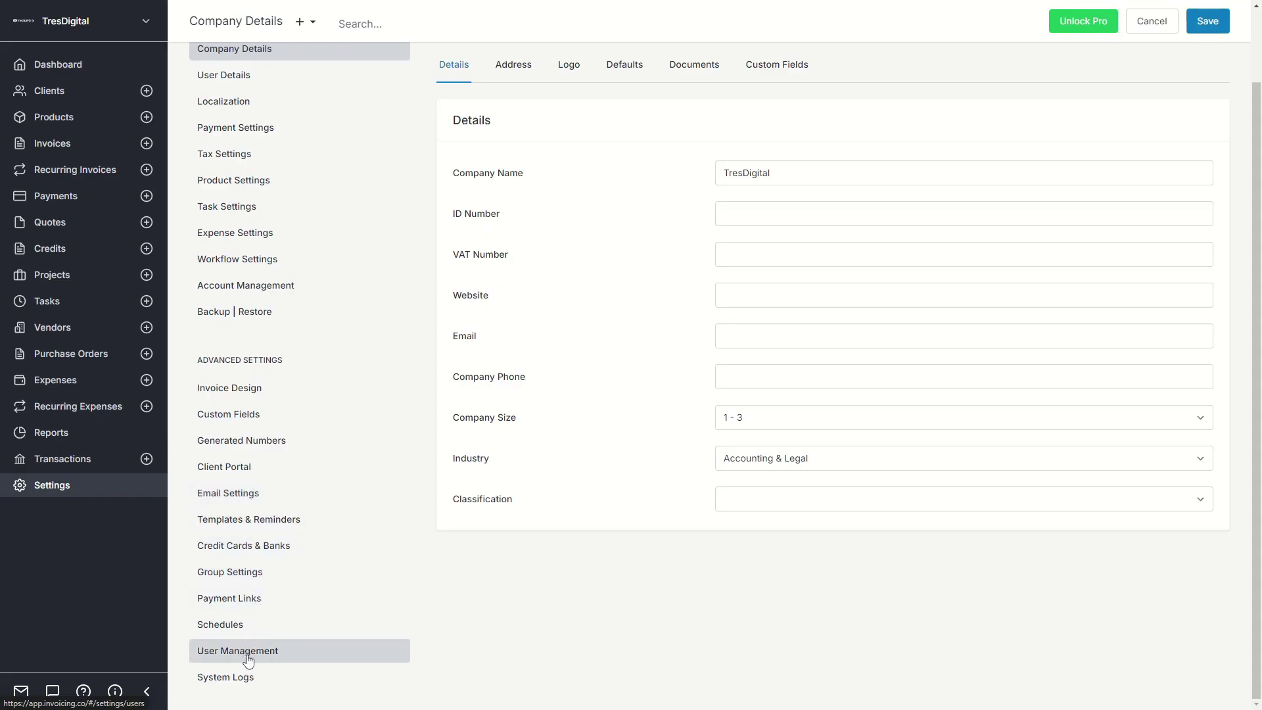
Step: Return to the dashboard showing 99.99 $ invoiced and paid with recent activity
scroll(236, 520, up, 2)
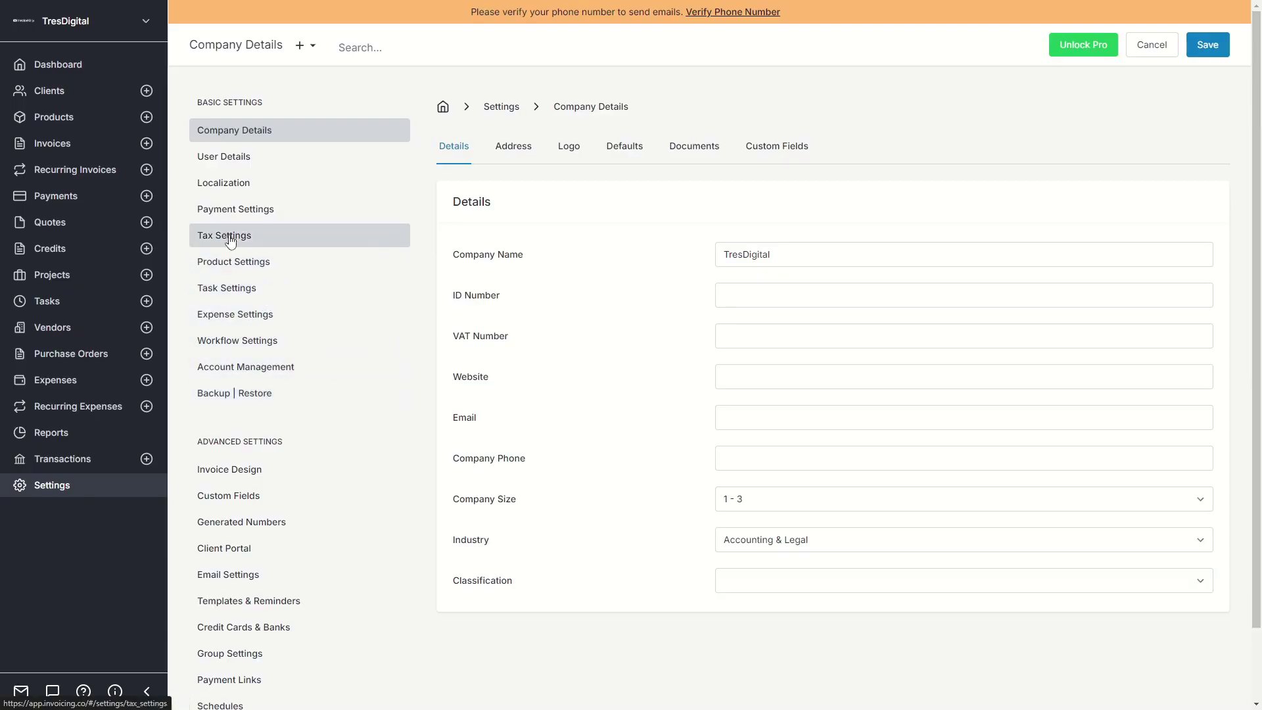
scroll(276, 283, down, 1)
scroll(355, 381, up, 1)
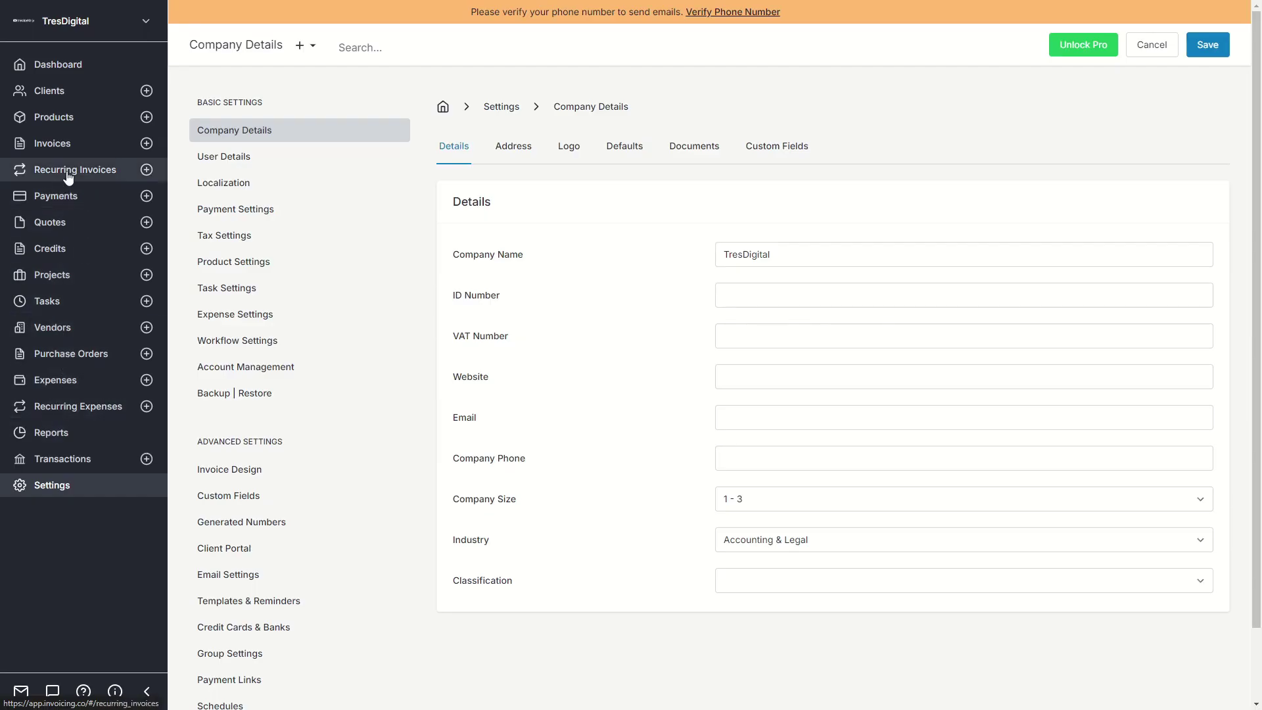
click(24, 65)
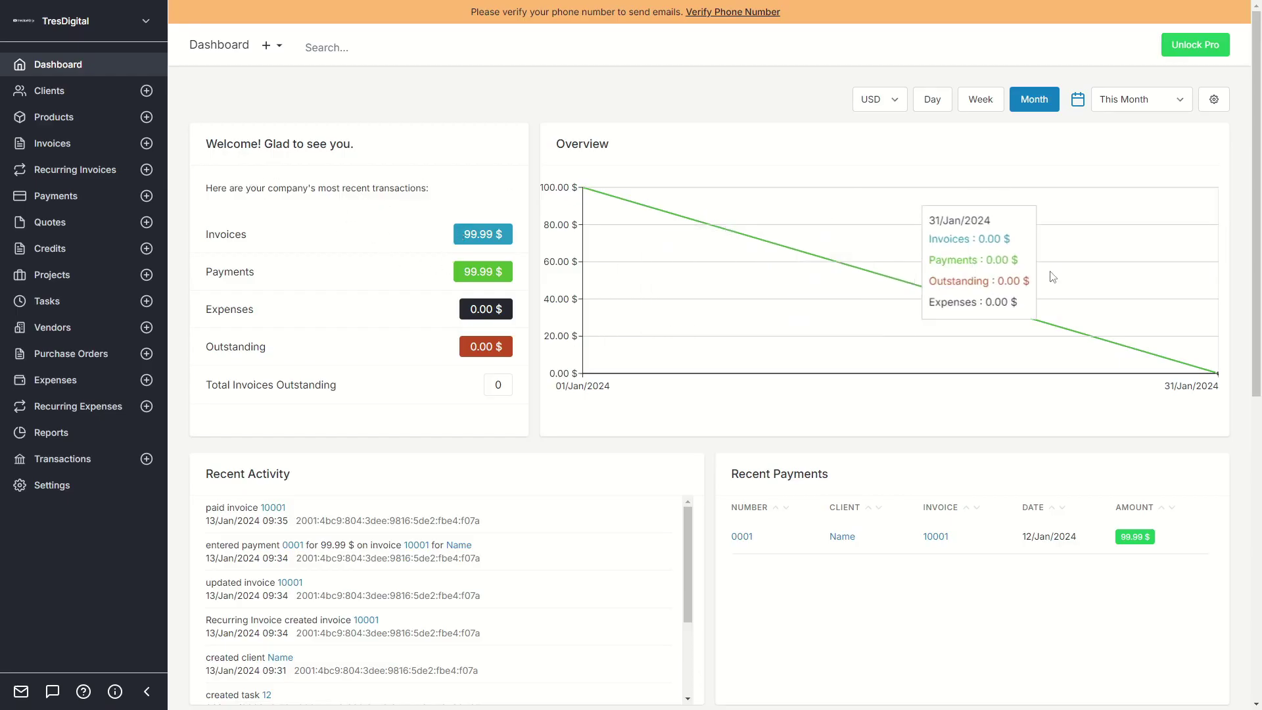
scroll(670, 293, down, 5)
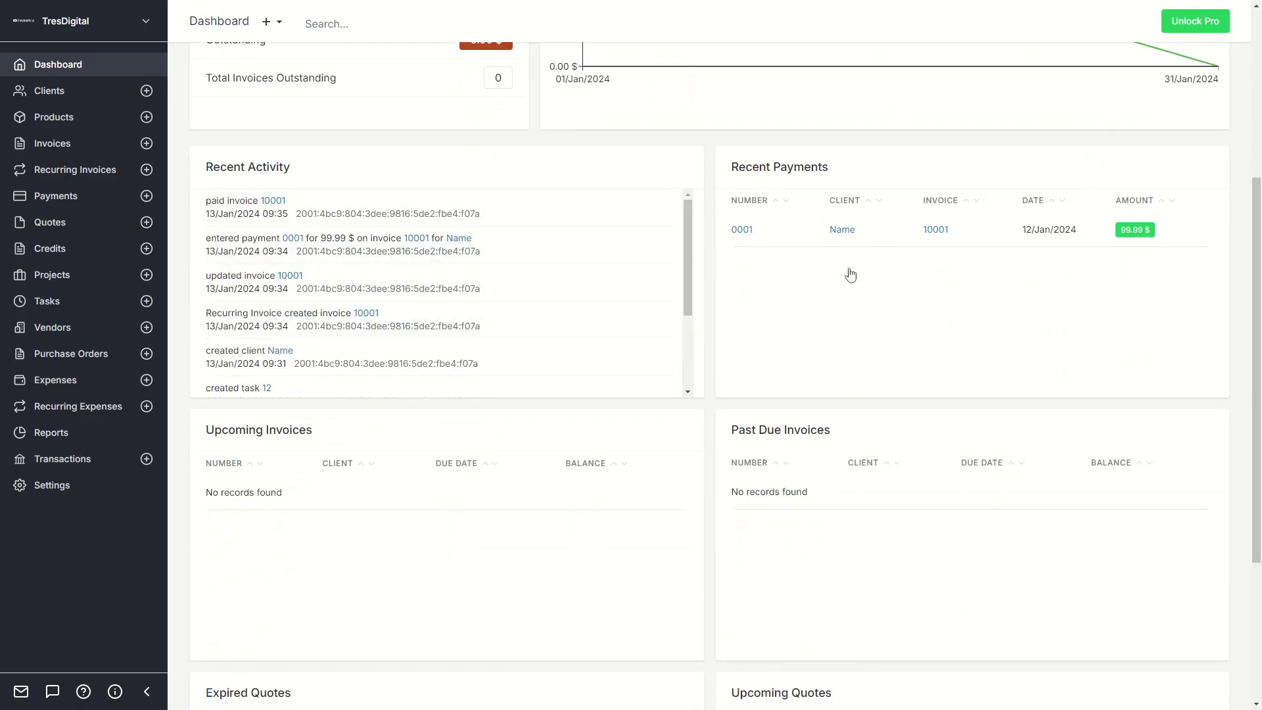
scroll(752, 337, down, 4)
scroll(678, 421, up, 9)
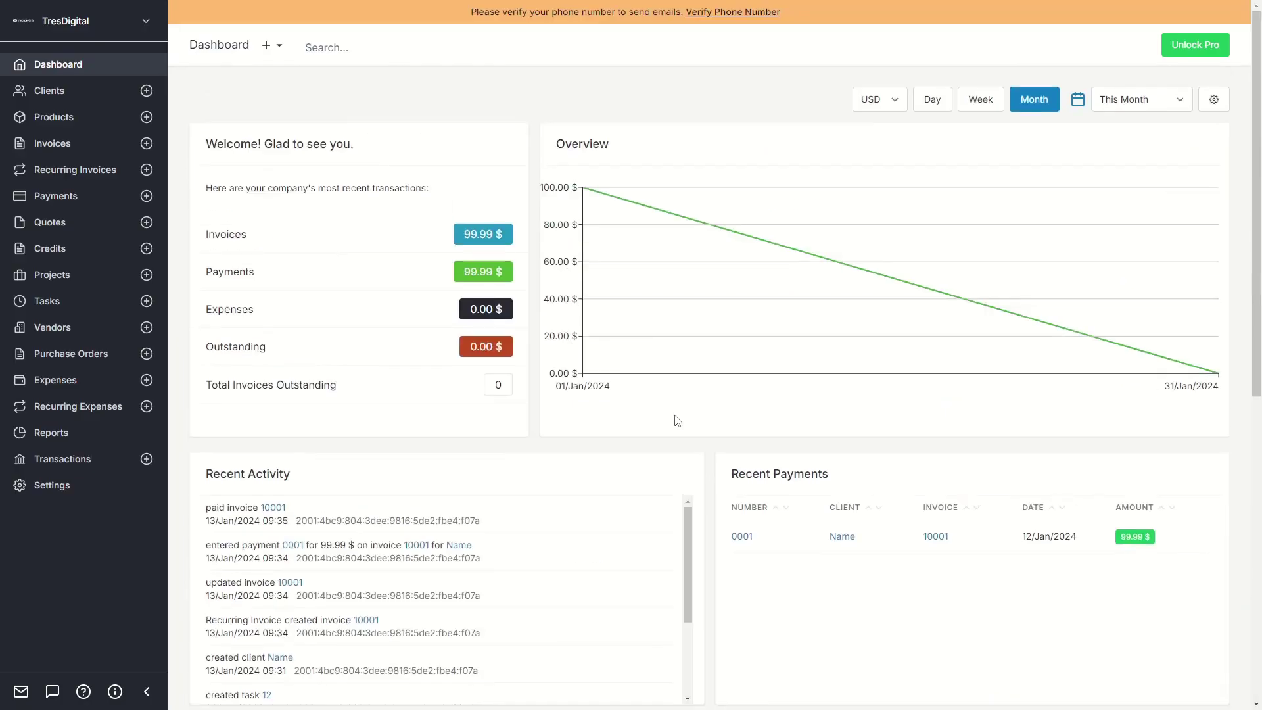